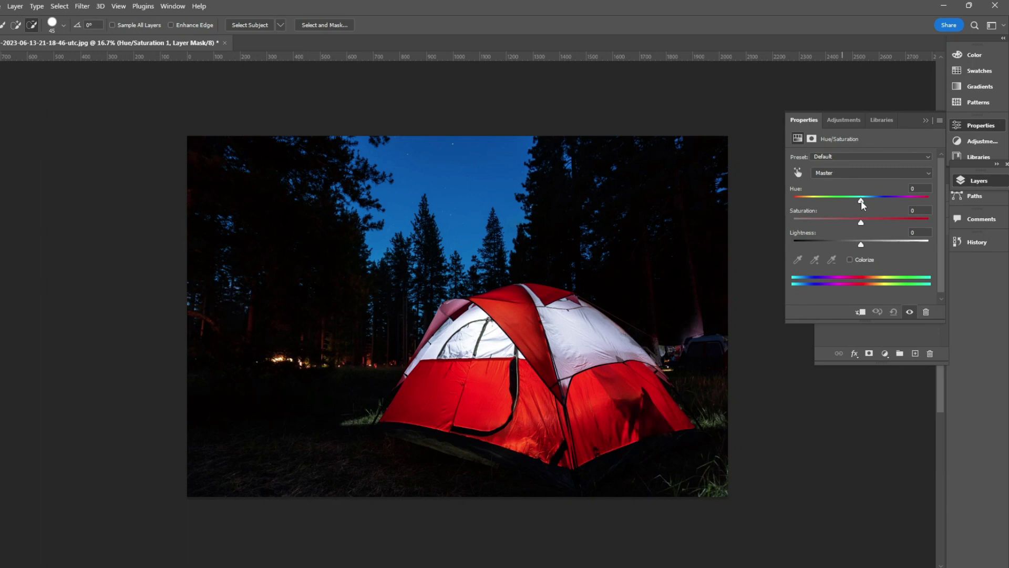
Step: Raise the Hue value of the Hue/Saturation adjustment masked to the red tent fabric
left_click_drag(861, 200, 894, 201)
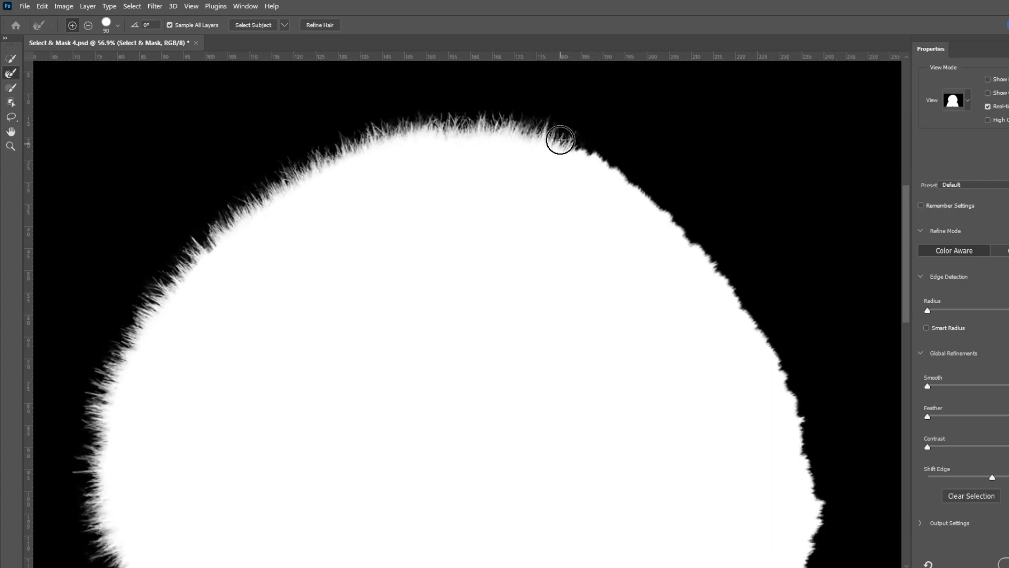
Step: Refine the furry edge along the subject's upper and outer contour with the Refine Edge Brush in Select and Mask
left_click_drag(558, 135, 759, 327)
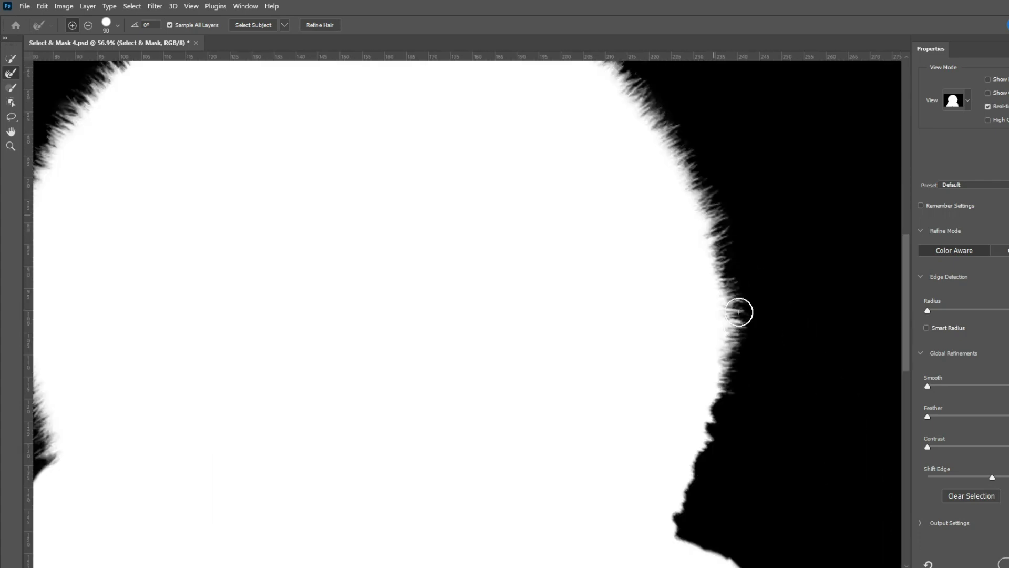
left_click_drag(738, 312, 797, 313)
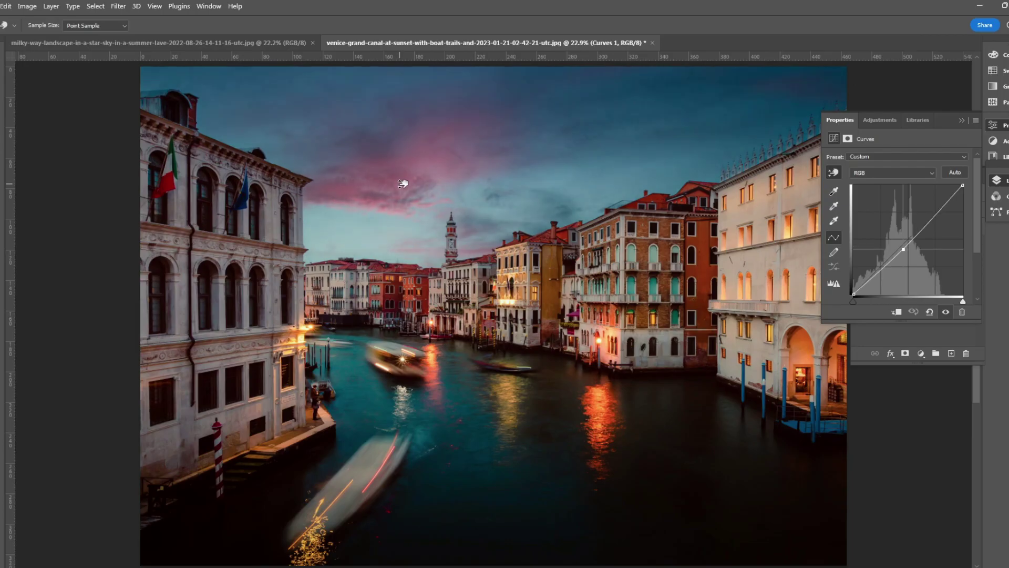
Step: Darken the sky tones of the Venice canal photo with the Curves adjustment's on-image targeting
left_click_drag(573, 158, 572, 167)
left_click(993, 126)
left_click(860, 246)
left_click(860, 246)
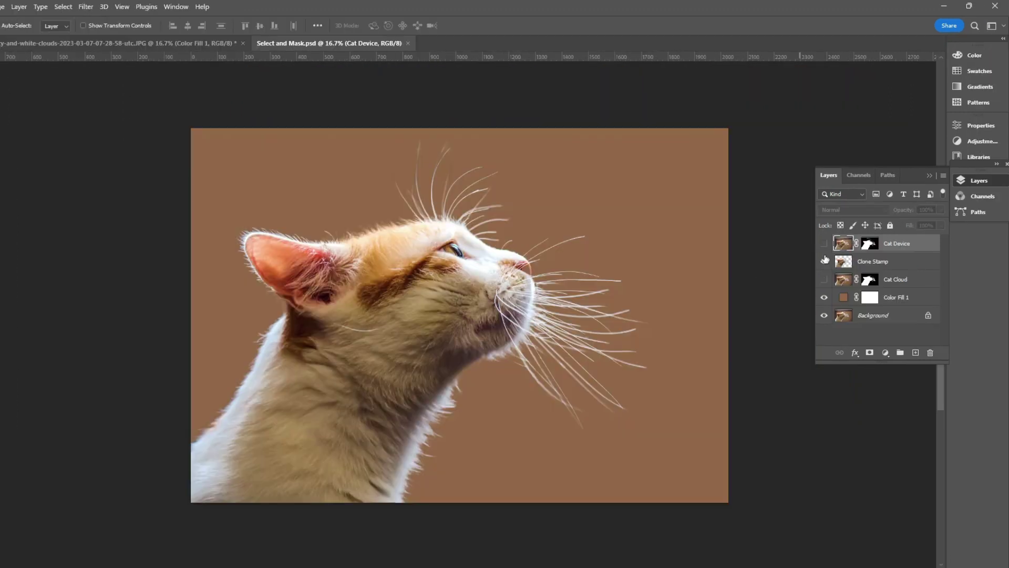
Step: Shift the hue of the Color Fill 1 background behind the cat from purple towards cyan-blue
left_click(869, 281)
key("ctrl+t")
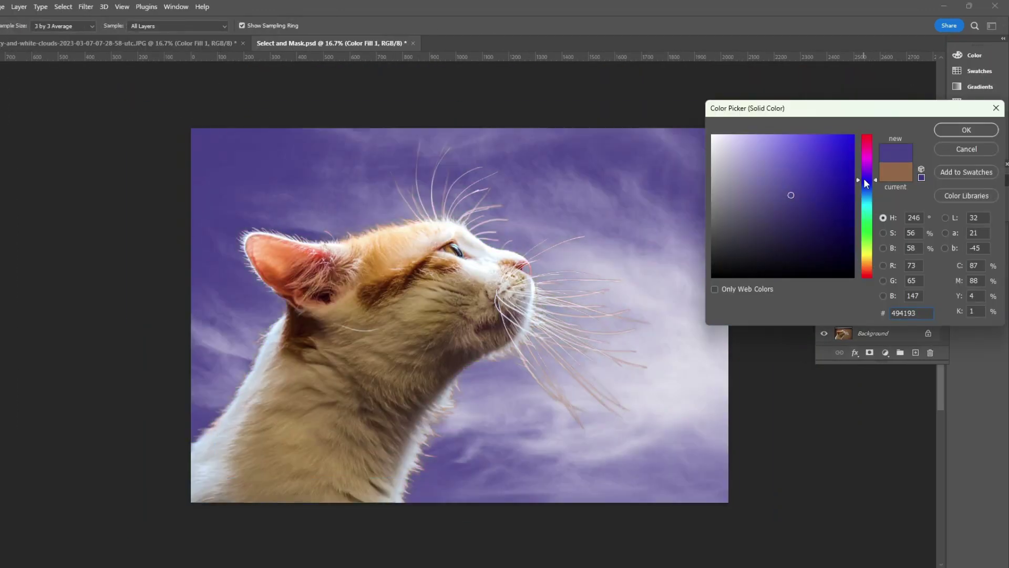
left_click_drag(864, 178, 863, 200)
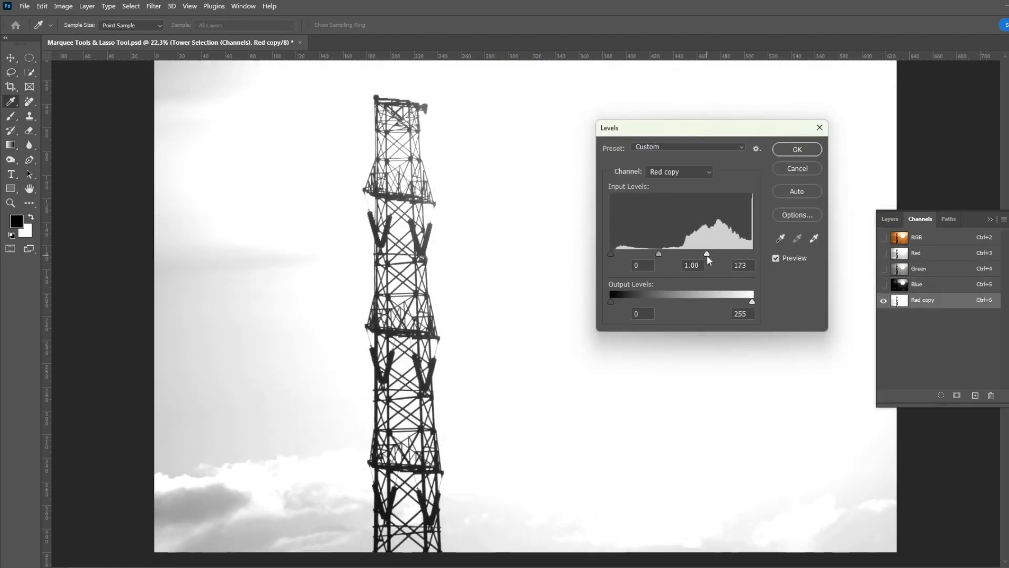
Step: Lower the white input level of the tower's Red copy channel and recolour the orange solid fill to a blue hue
left_click_drag(708, 256, 700, 257)
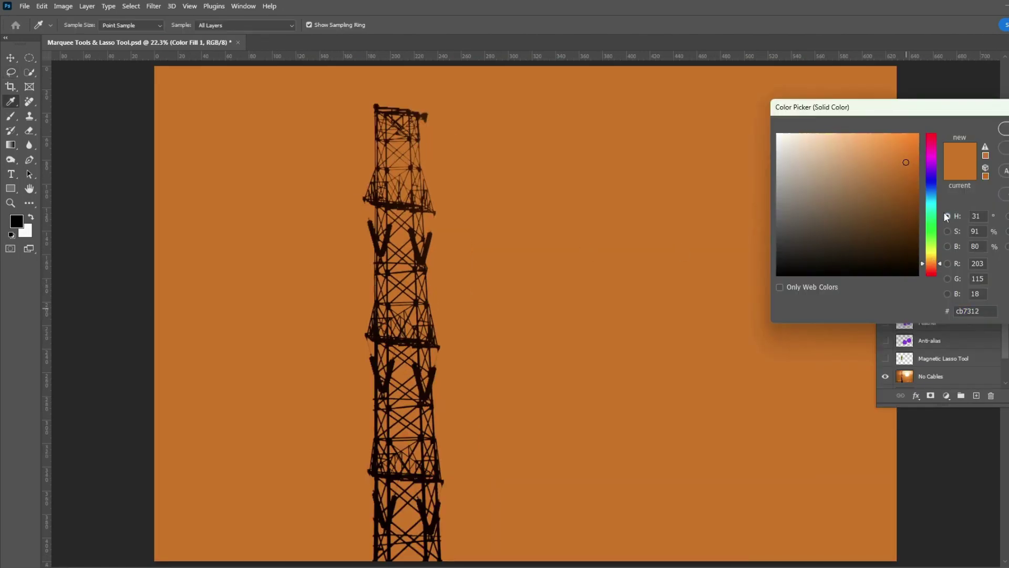
left_click_drag(926, 259, 926, 191)
key("Return")
key("ctrl+s")
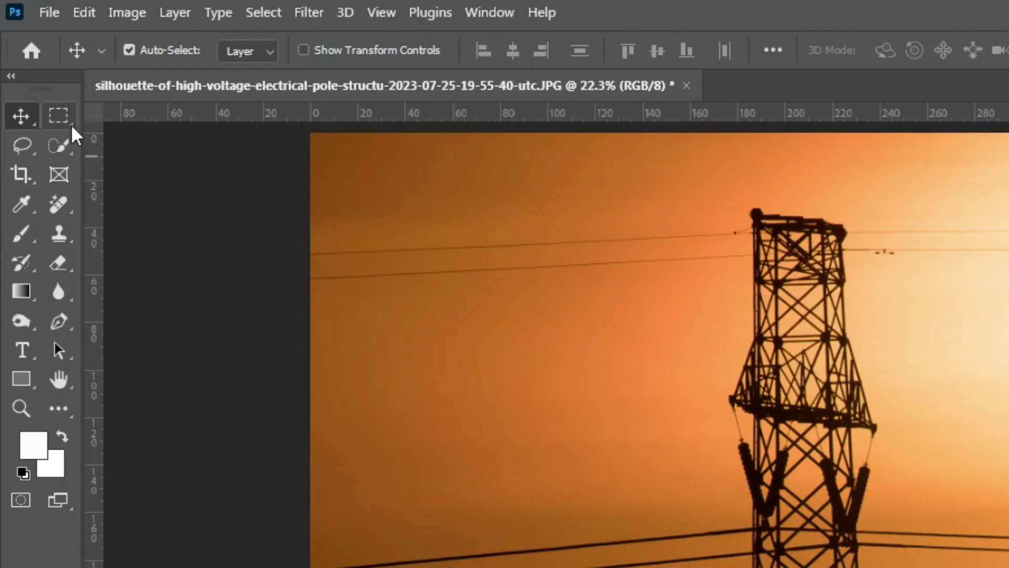
Step: Examine the marquee, lasso and quick selection tool groups and the Select commands, activating the Object Selection Tool
left_click(71, 124)
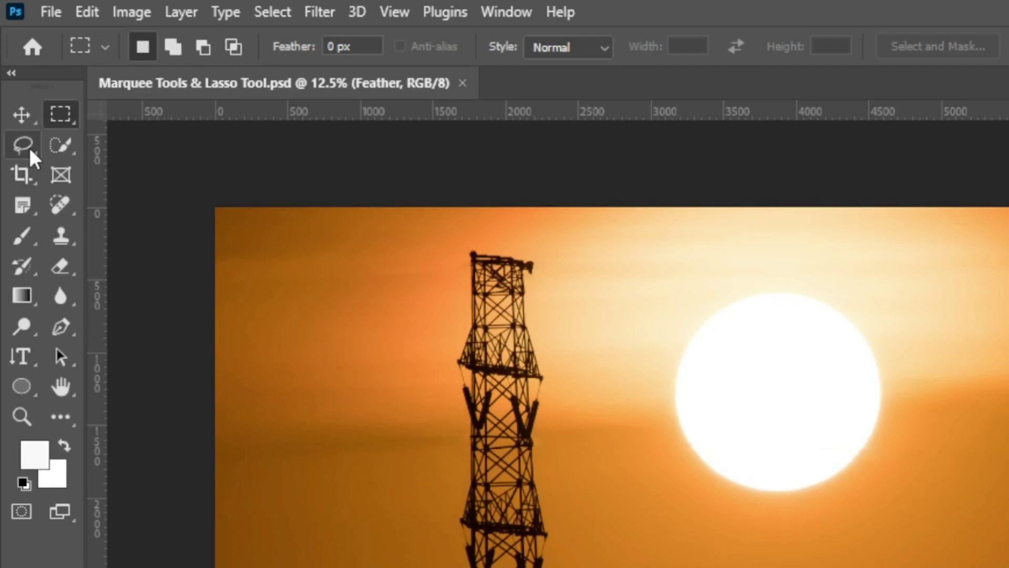
left_click(29, 147)
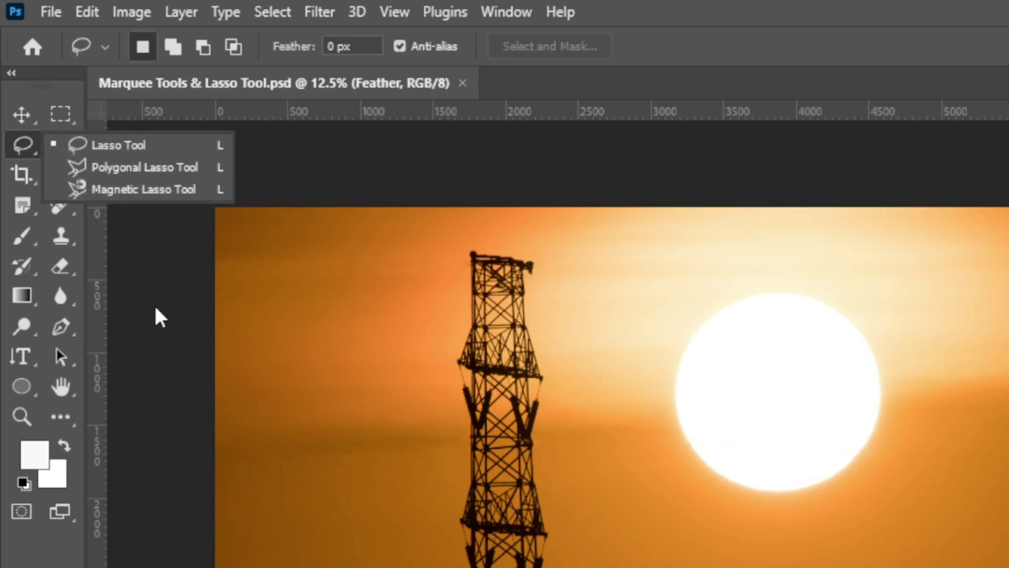
left_click(179, 322)
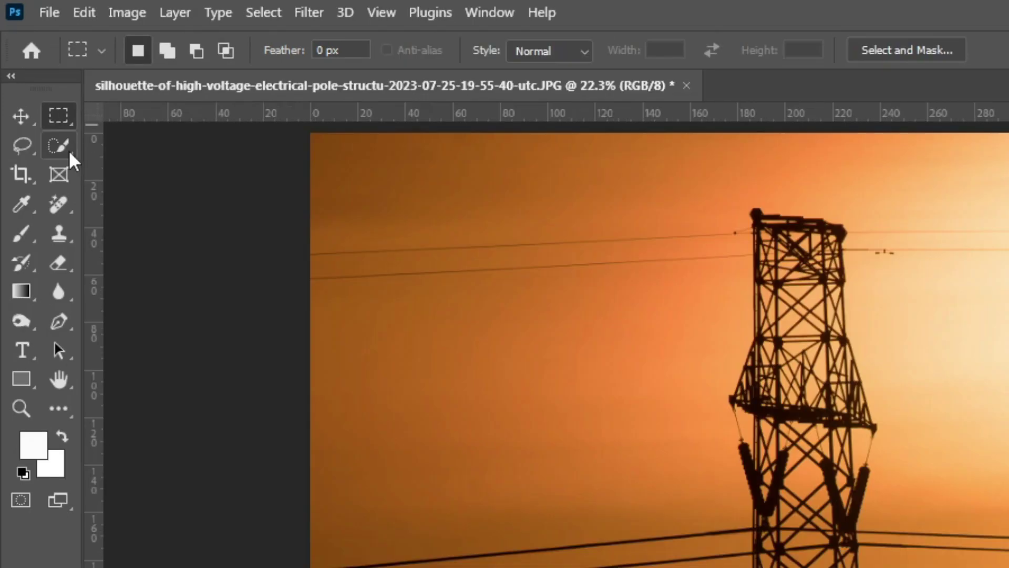
left_click(68, 149)
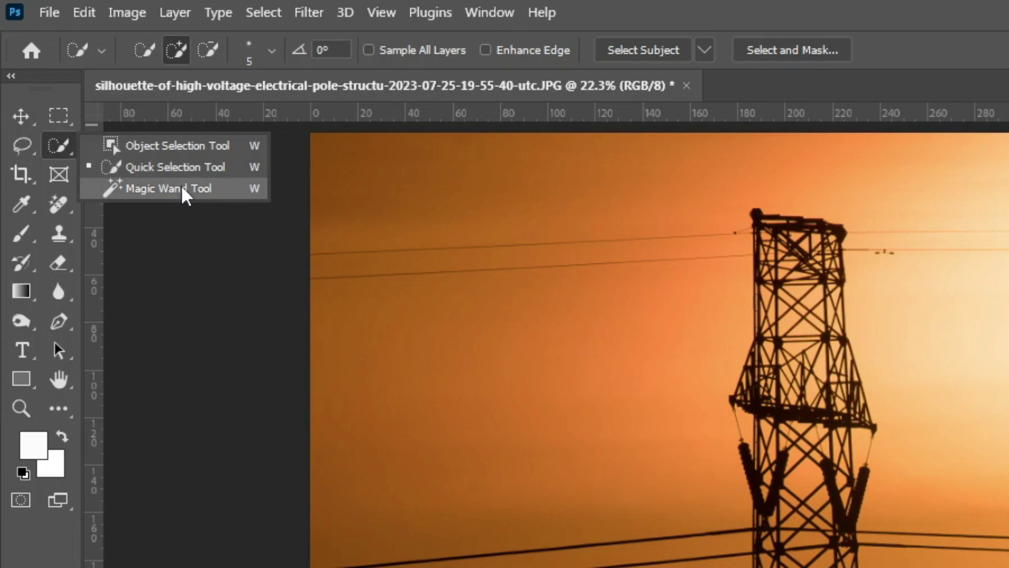
left_click(177, 145)
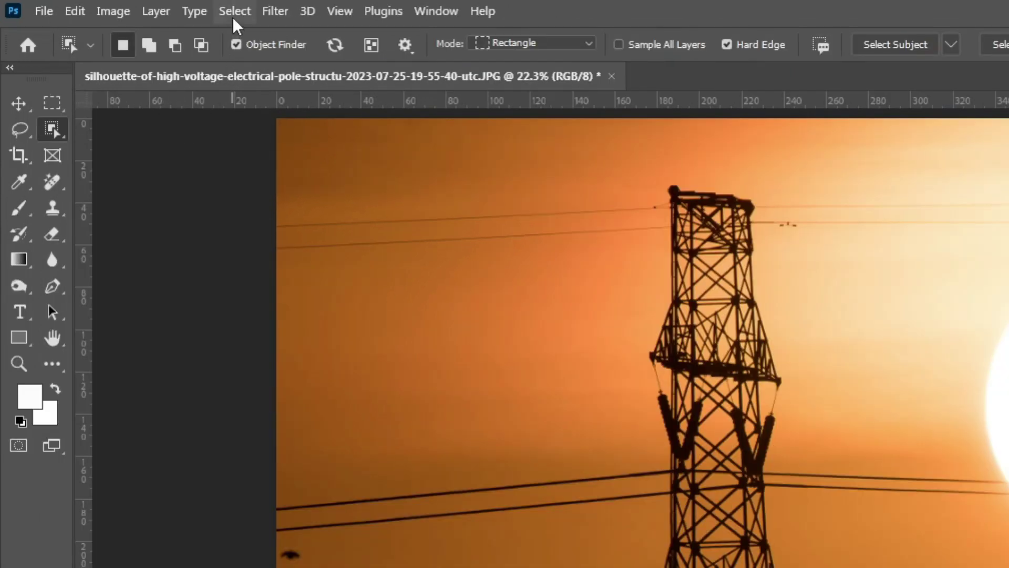
left_click(232, 13)
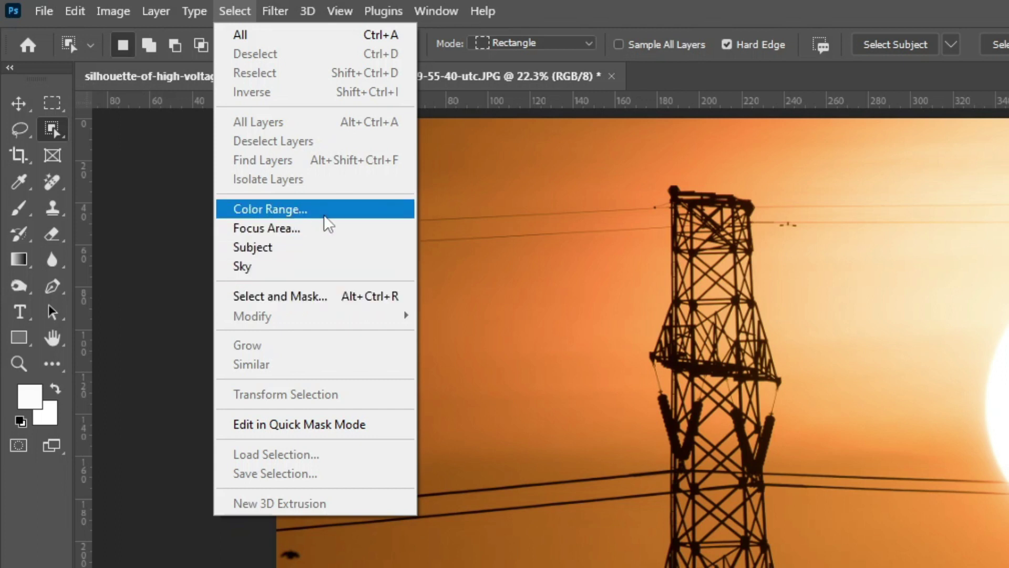
left_click(52, 131)
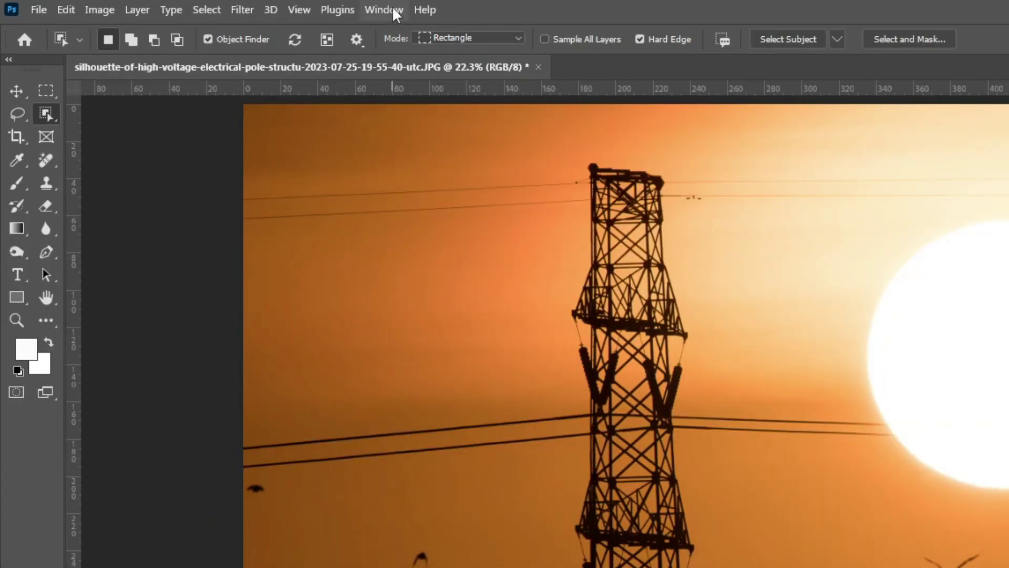
Step: Show the image's channels in full, view Blue, Green and Red one by one, and return to the RGB composite
left_click(394, 11)
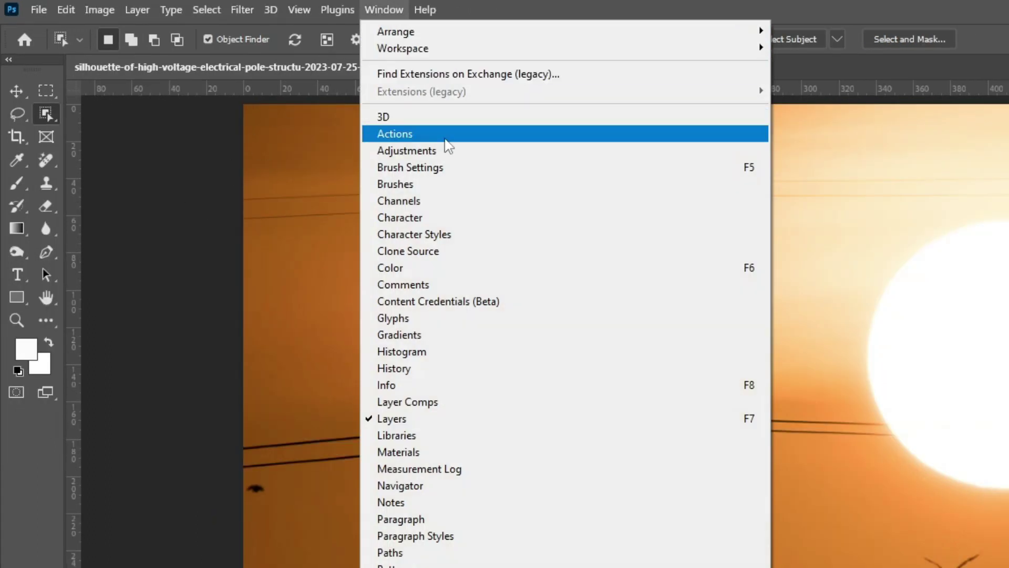
left_click(431, 202)
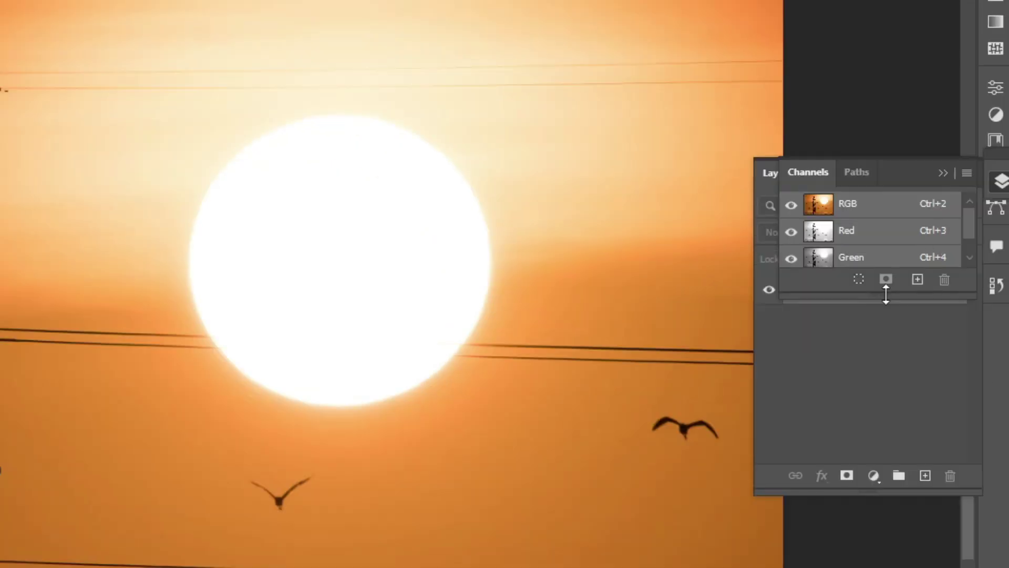
left_click_drag(880, 335, 873, 464)
left_click(854, 287)
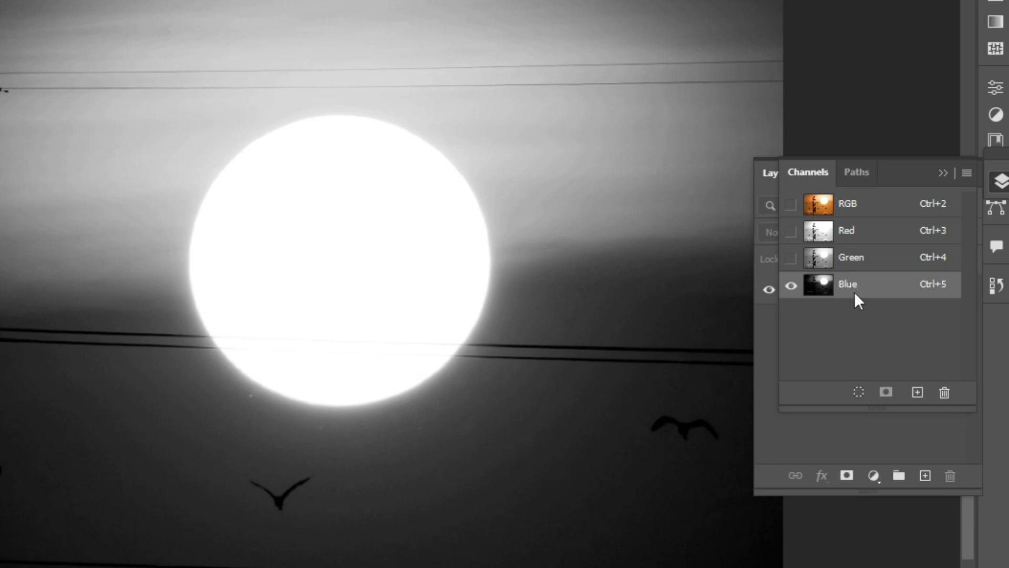
left_click(865, 261)
left_click(872, 232)
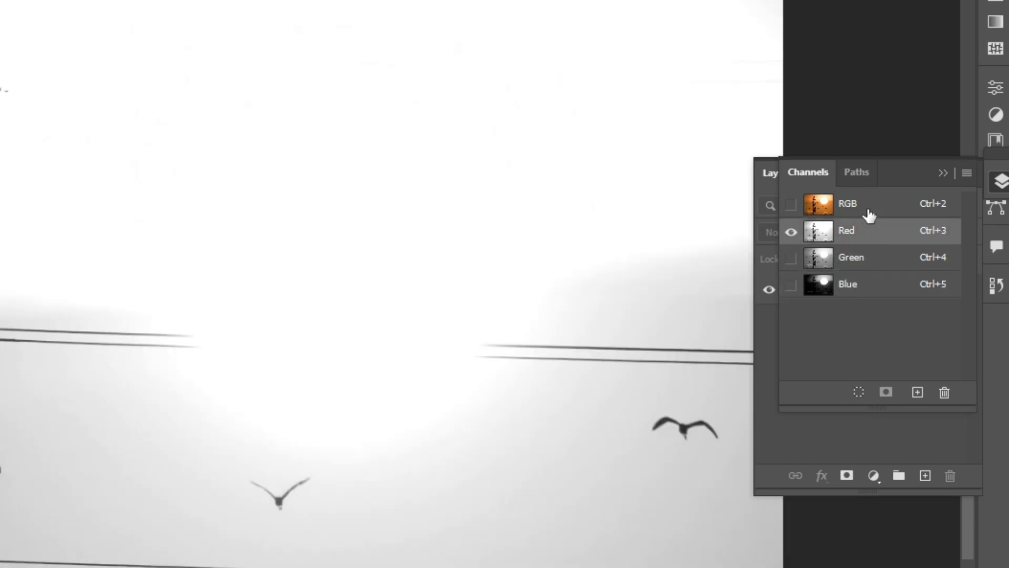
left_click(868, 214)
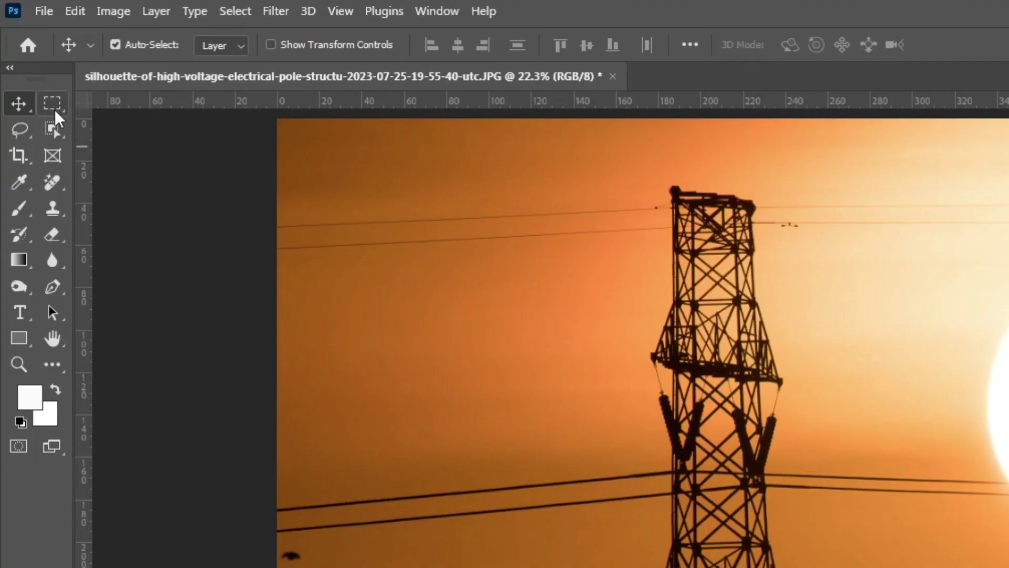
Step: Draw a rectangular marquee around the sun and copy the selected area to a new layer
left_click(54, 105)
left_click(127, 106)
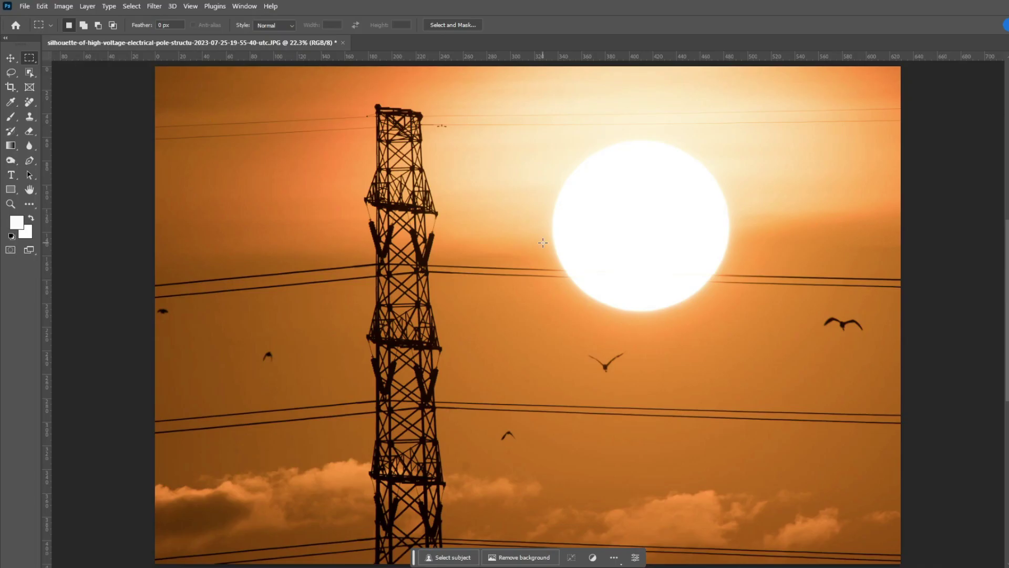
left_click_drag(520, 133, 775, 322)
left_click(1007, 179)
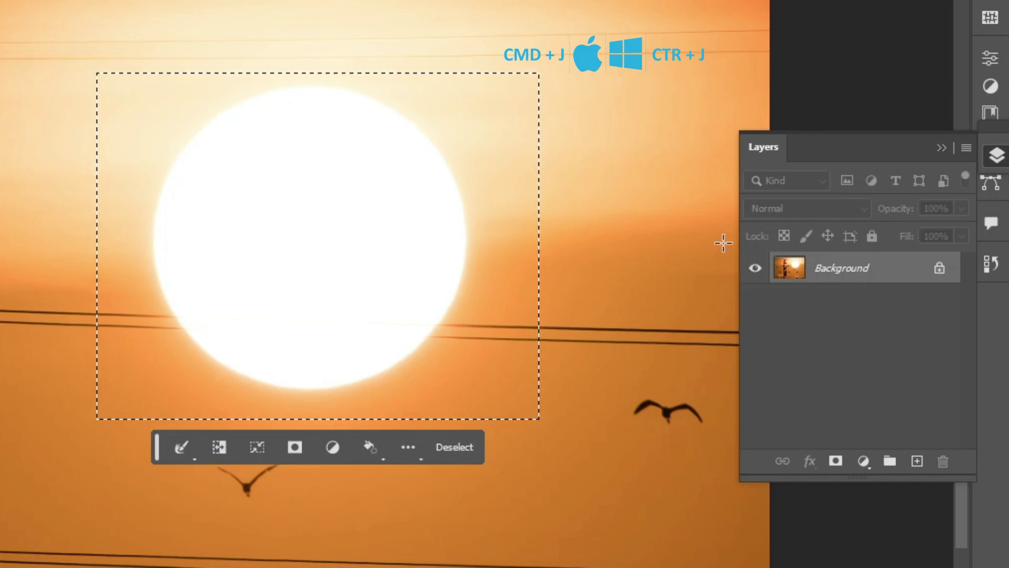
key("ctrl+j")
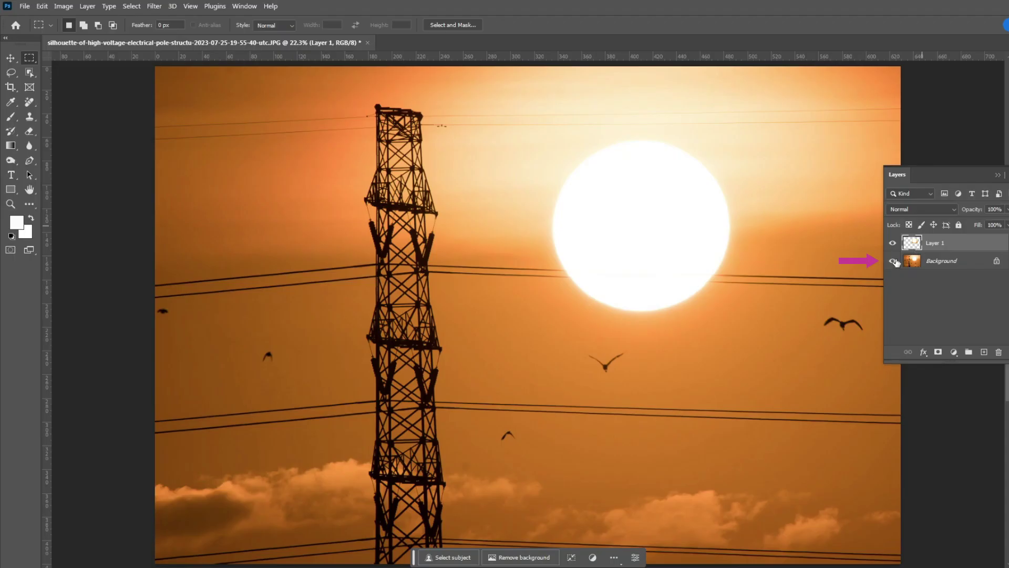
Step: Check the copied sun area alone by briefly hiding the Background layer, and make Background the active layer
left_click(894, 261)
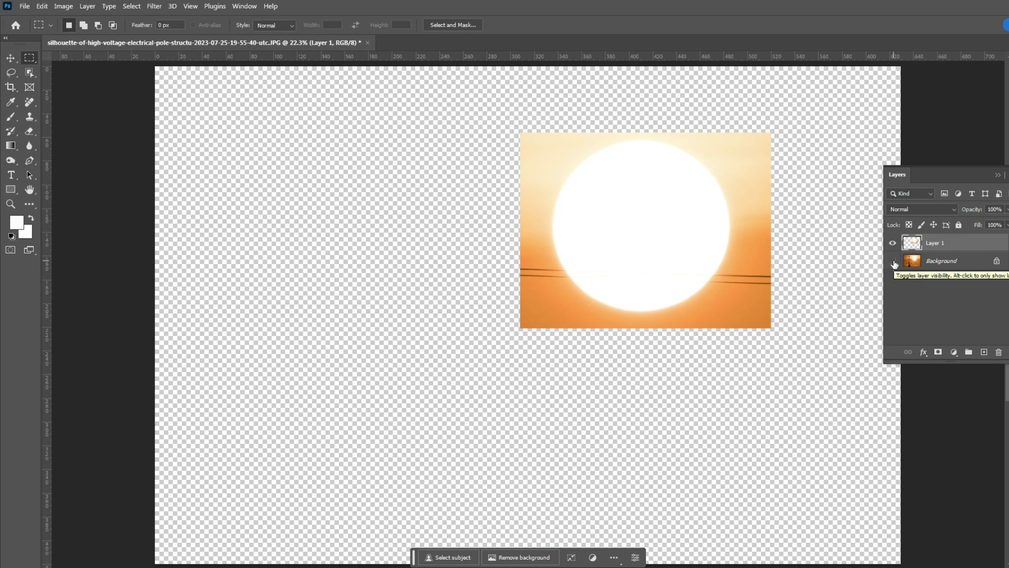
left_click(894, 261)
left_click(941, 261)
Step: Draw another rectangular marquee around the sun and clear that selection
left_click_drag(517, 124, 766, 333)
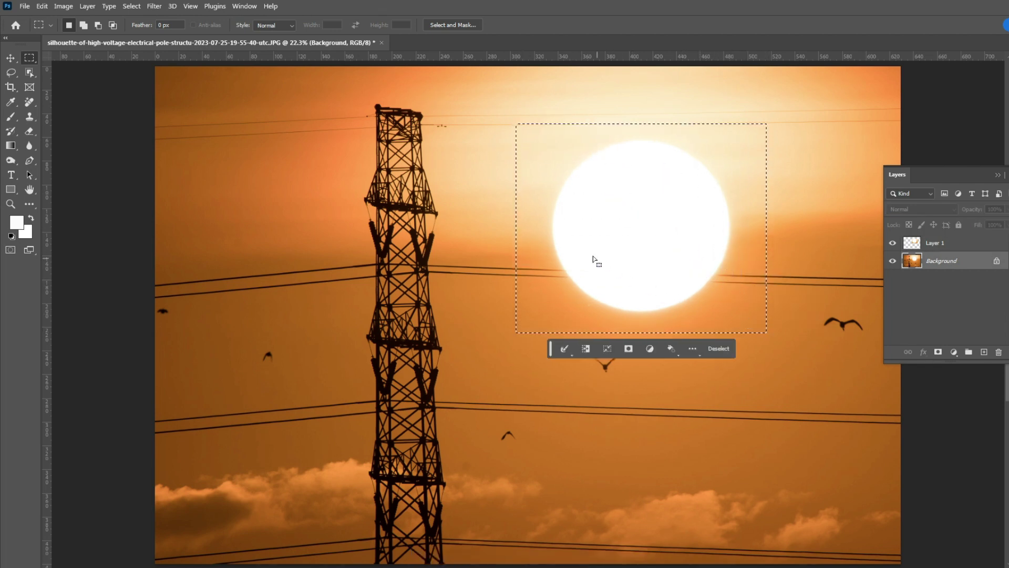
key("ctrl+d")
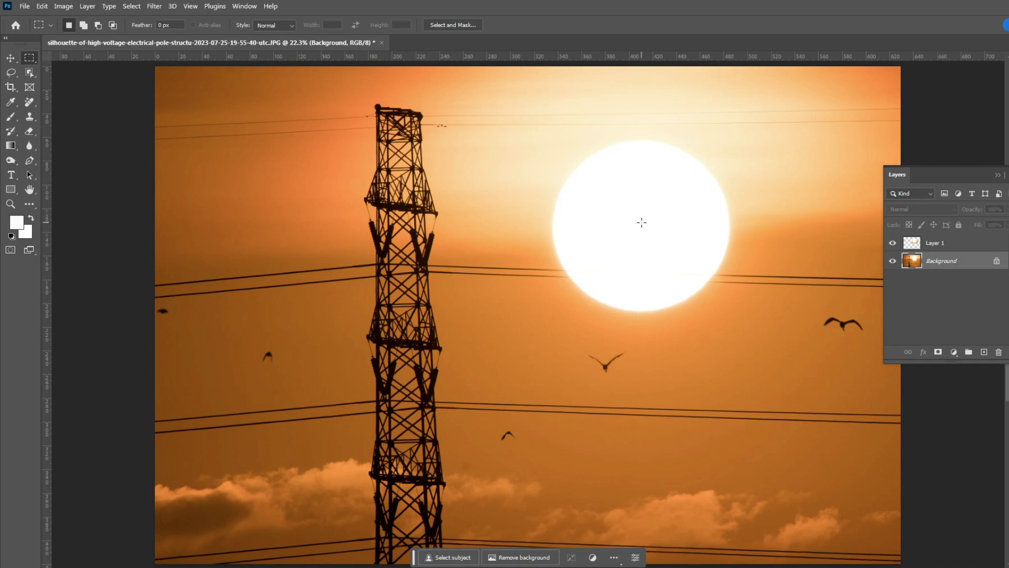
Step: Draw a square marquee from its centre, reposition it over the tower's upper part and copy that area to a new layer
mouse_move(642, 223)
left_mouse_down()
mouse_move(700, 274)
mouse_move(721, 267)
mouse_move(733, 321)
mouse_move(663, 342)
mouse_move(760, 356)
mouse_move(683, 319)
mouse_move(745, 350)
mouse_move(738, 361)
left_mouse_up()
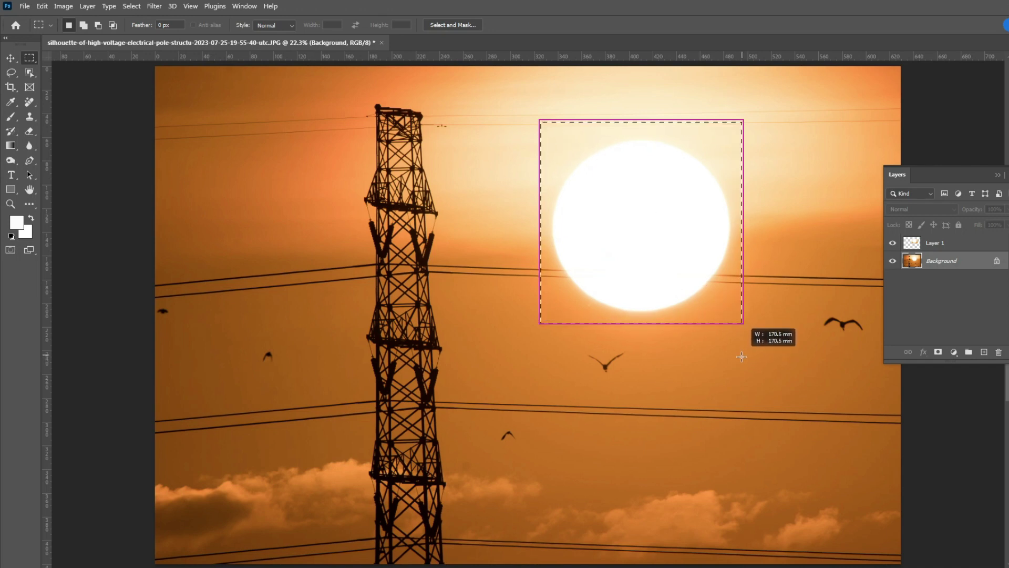
left_click_drag(739, 362, 502, 328)
key("space")
key("ctrl+j")
Step: Draw a rectangular marquee around the sun, switch between the layers and make Layer 2 active
left_click_drag(534, 126, 757, 325)
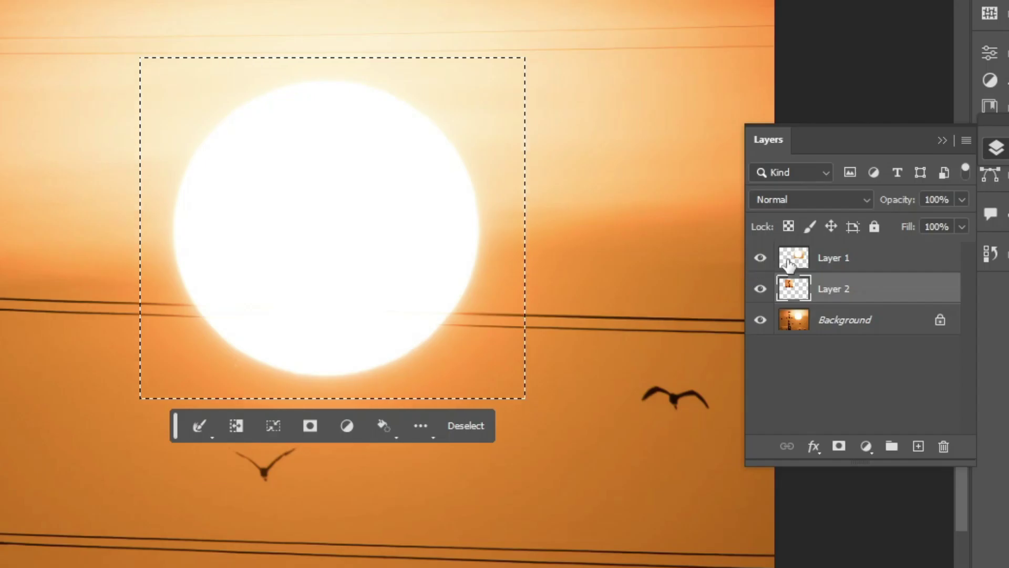
left_click(844, 266)
left_click(846, 289)
left_click(846, 321)
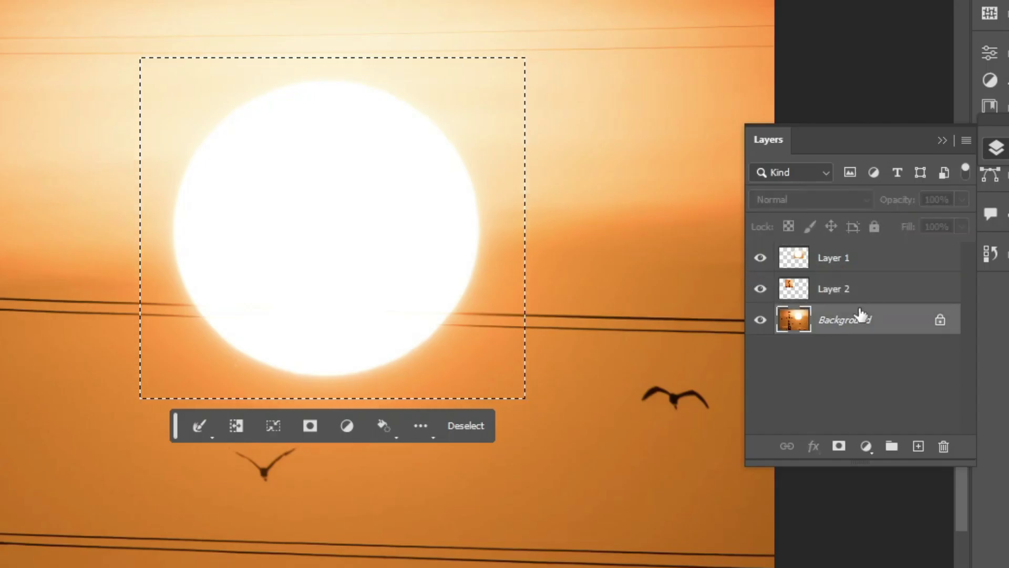
left_click(847, 290)
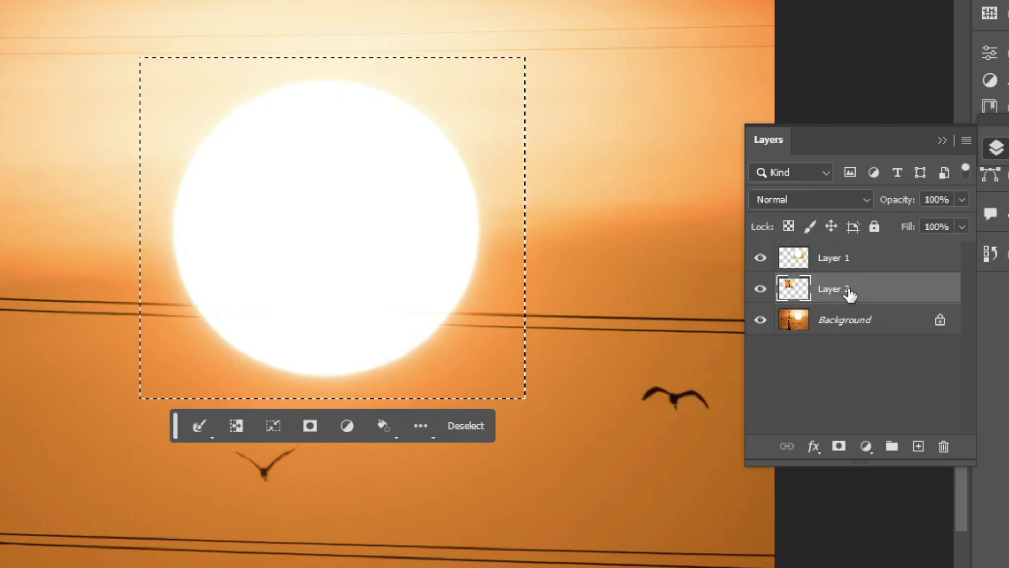
Step: Hide the Background layer and switch Layer 2 off and on again, leaving no layer selected
left_click(761, 322)
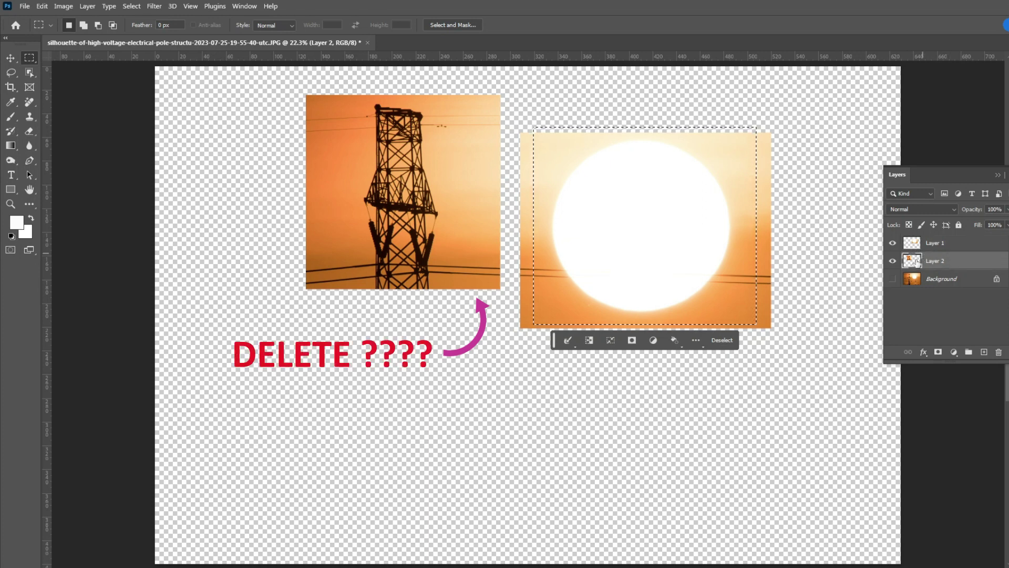
left_click(893, 260)
left_click(893, 261)
left_click(944, 247)
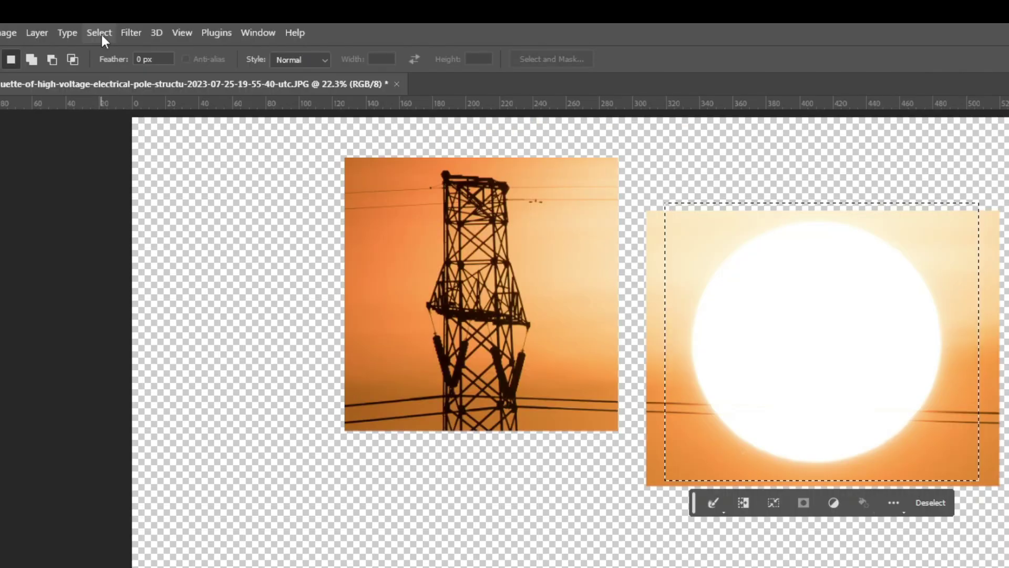
Step: Deselect the rectangular marquee around the sun and undo that deselection
left_click(131, 6)
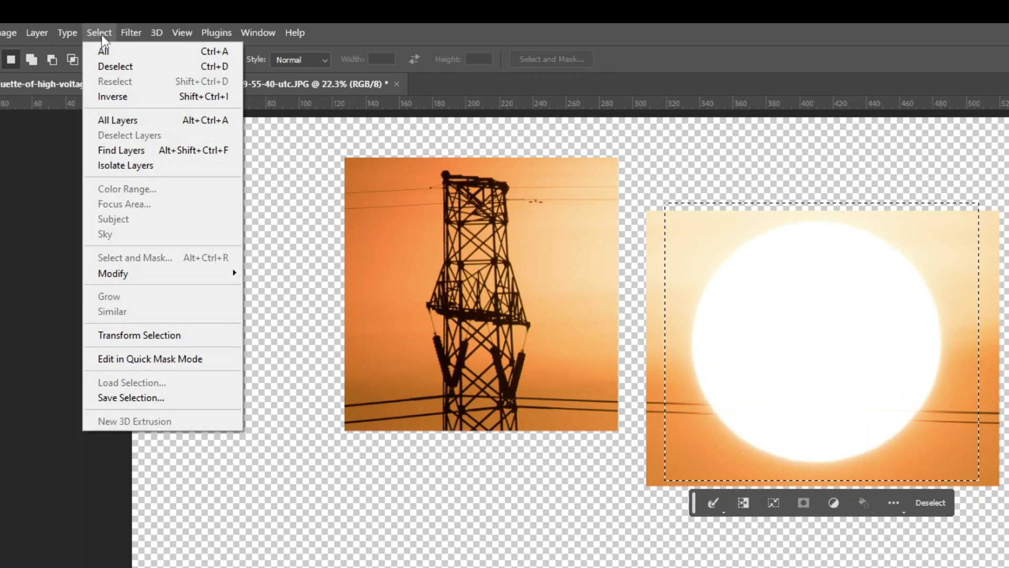
left_click(122, 67)
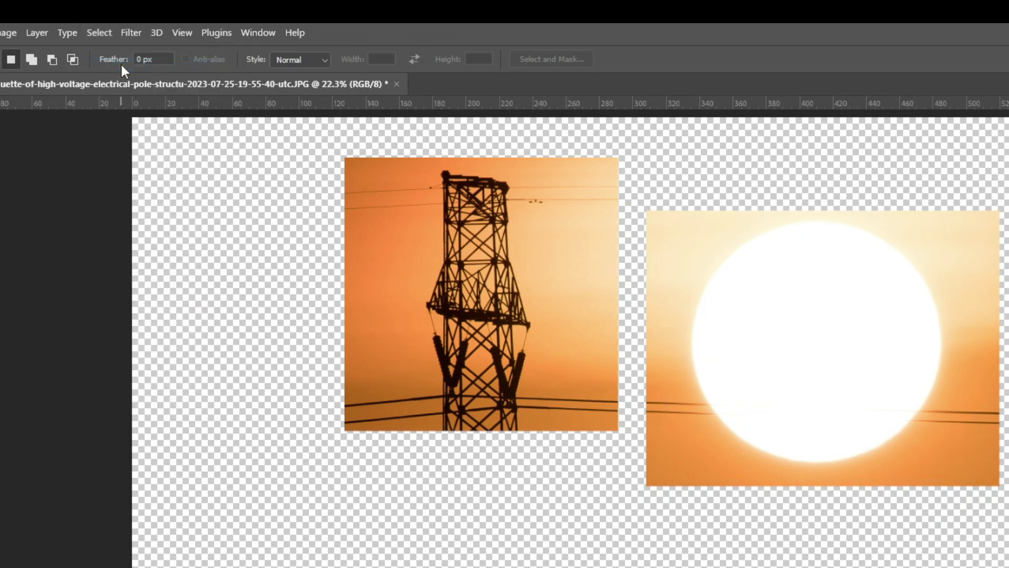
key("ctrl+z")
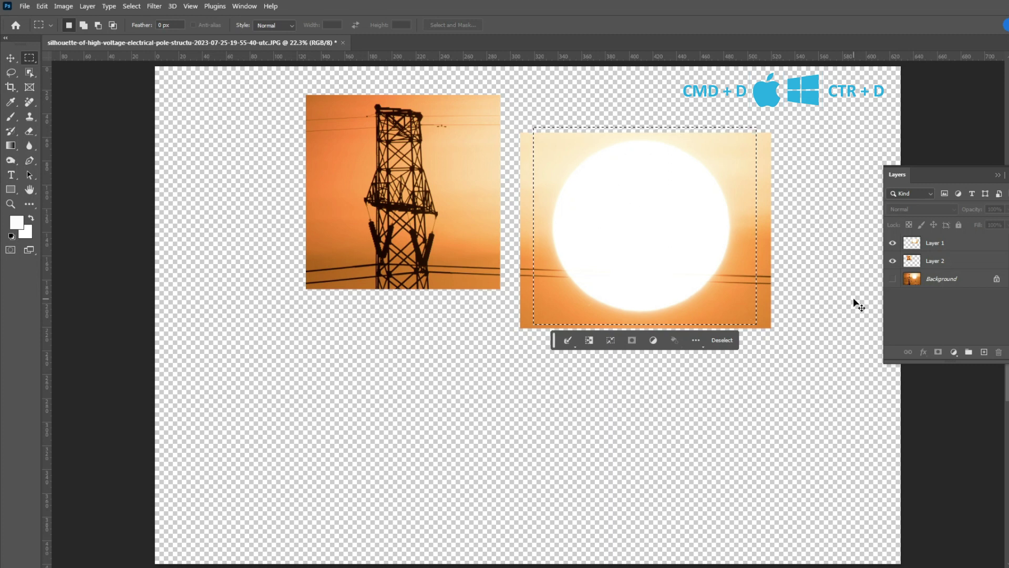
Step: Deselect the rectangular marquee around the sun and show the Background layer again
key("ctrl+d")
left_click(894, 279)
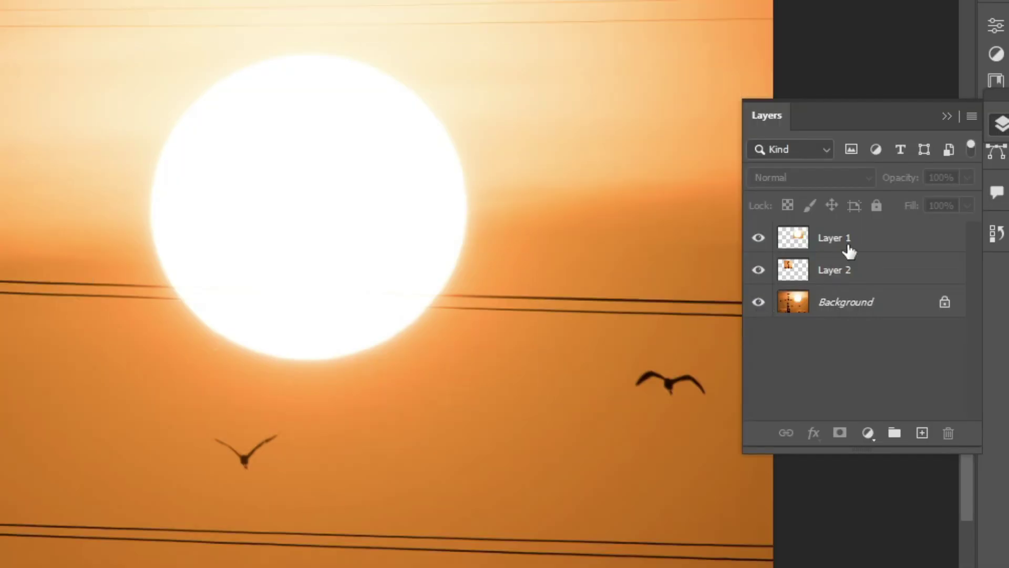
Step: Select Layer 1 and Layer 2 together and delete both, keeping only the Background layer
left_click(941, 247)
left_click(951, 263, "shift")
left_click_drag(951, 263, 953, 271)
left_click_drag(863, 287, 948, 432)
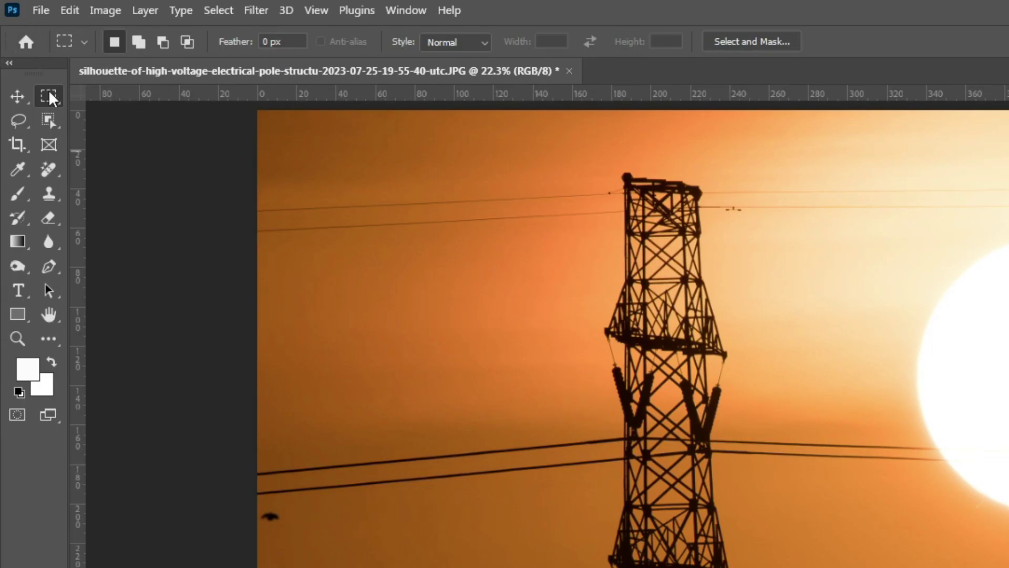
Step: Switch to the Elliptical Marquee Tool, draw a tall narrow ellipse between the tower and the sun, and deselect it
right_click(52, 97)
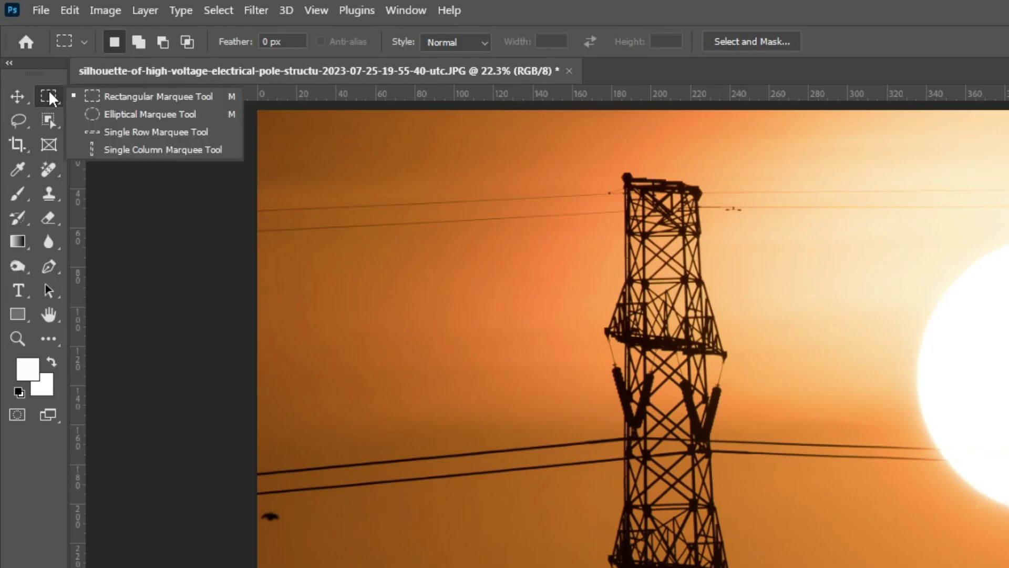
left_click(103, 115)
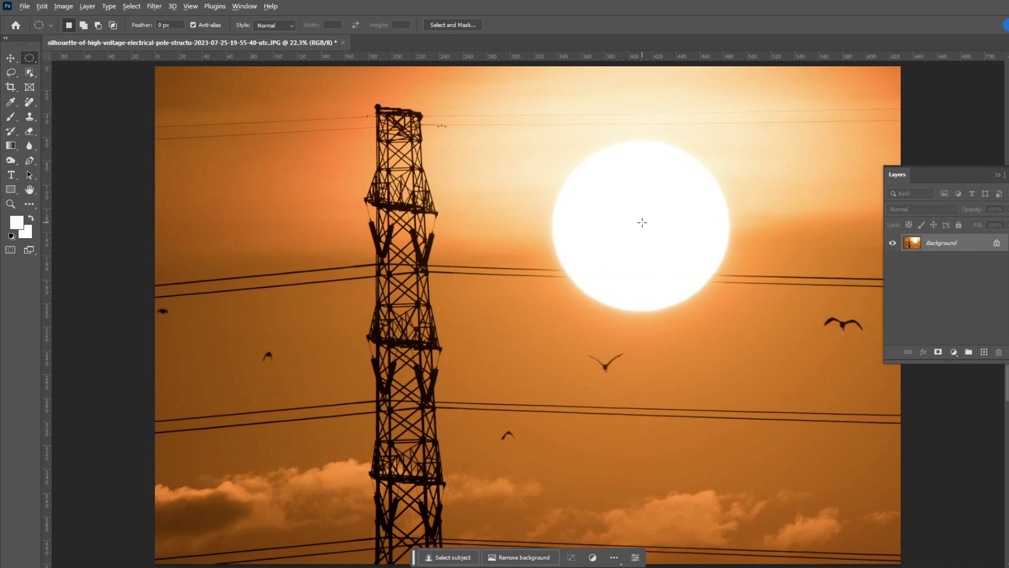
left_click_drag(508, 143, 564, 439)
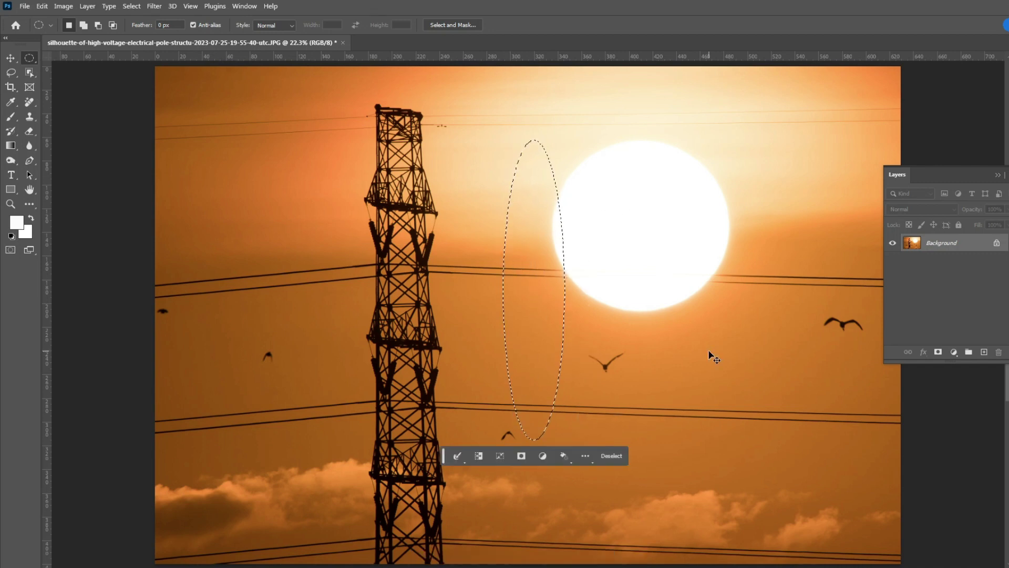
left_click(682, 320)
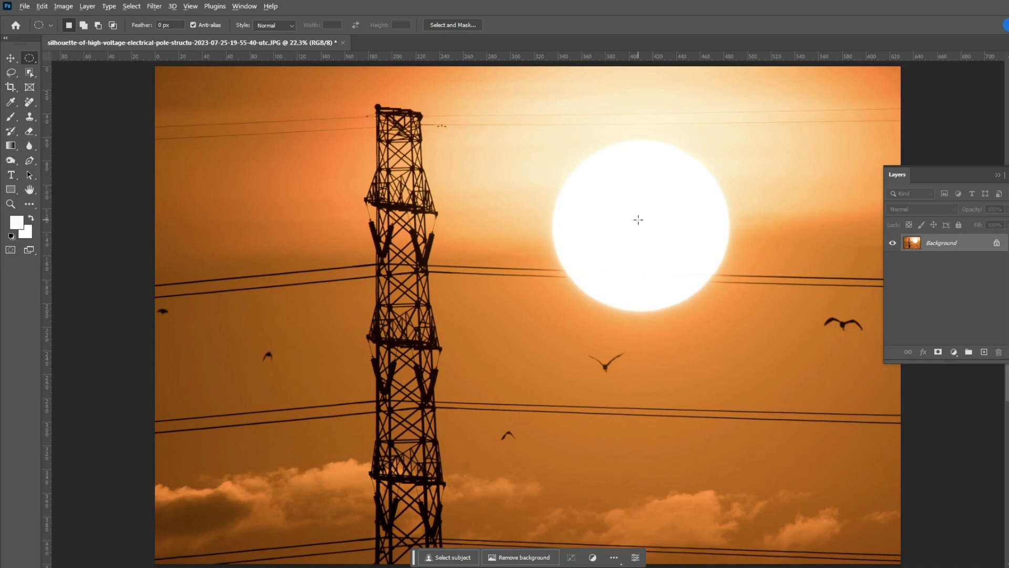
Step: Draw a circular marquee about 145 mm across from the sun's centre, repositioning it to fit the sun's outline
left_click_drag(642, 223, 727, 351)
key("space")
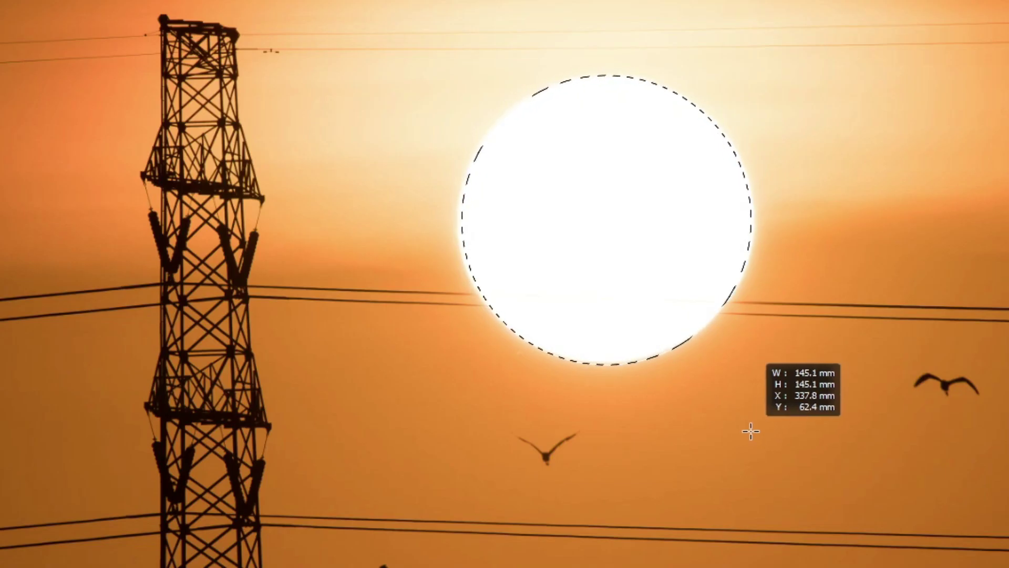
left_click_drag(751, 431, 748, 428)
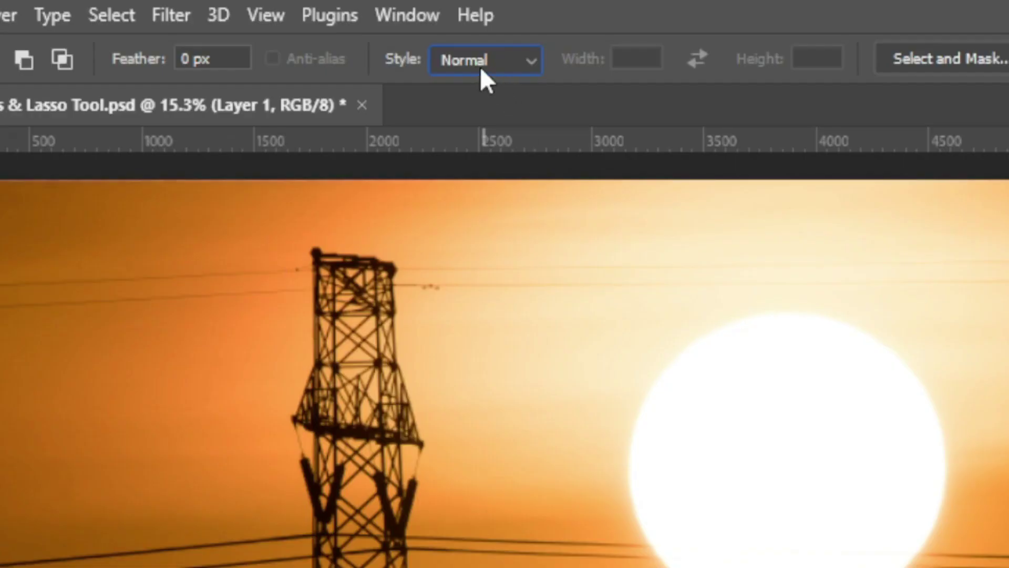
Step: Set the Rectangular Marquee style to Fixed Ratio with width 1 and height 4, and draw a selection beside the tower
left_click(533, 65)
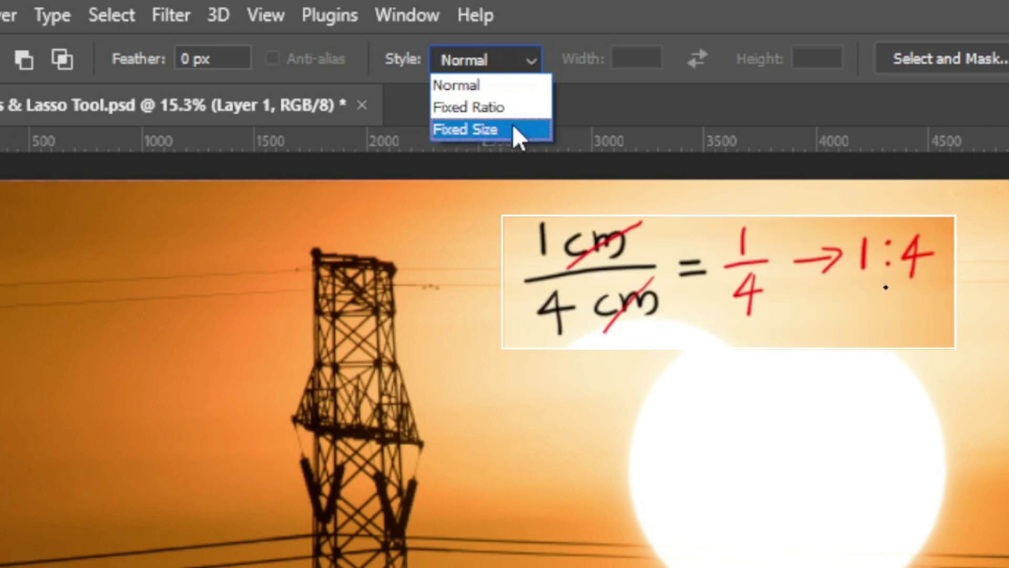
left_click(503, 110)
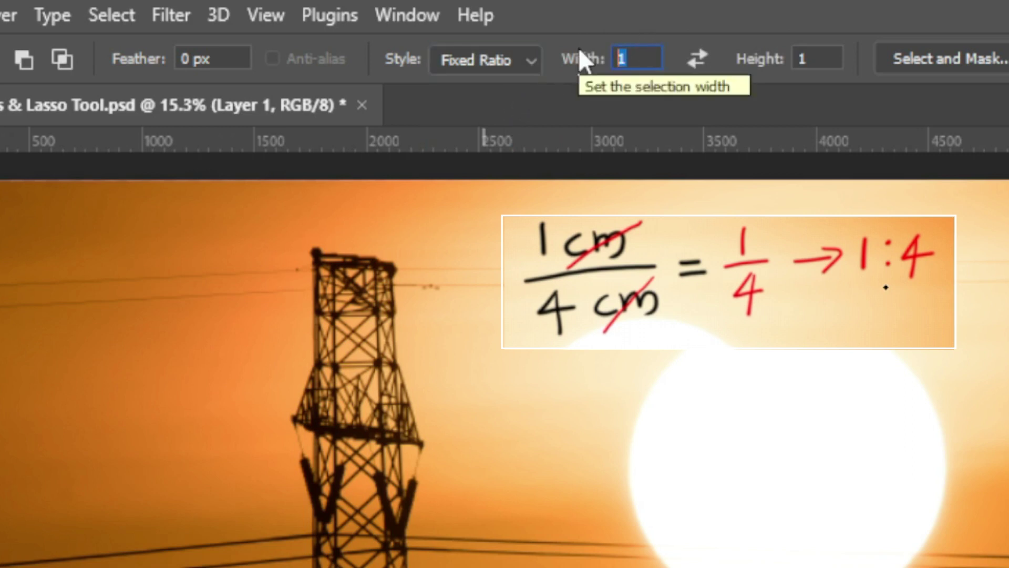
key("Tab")
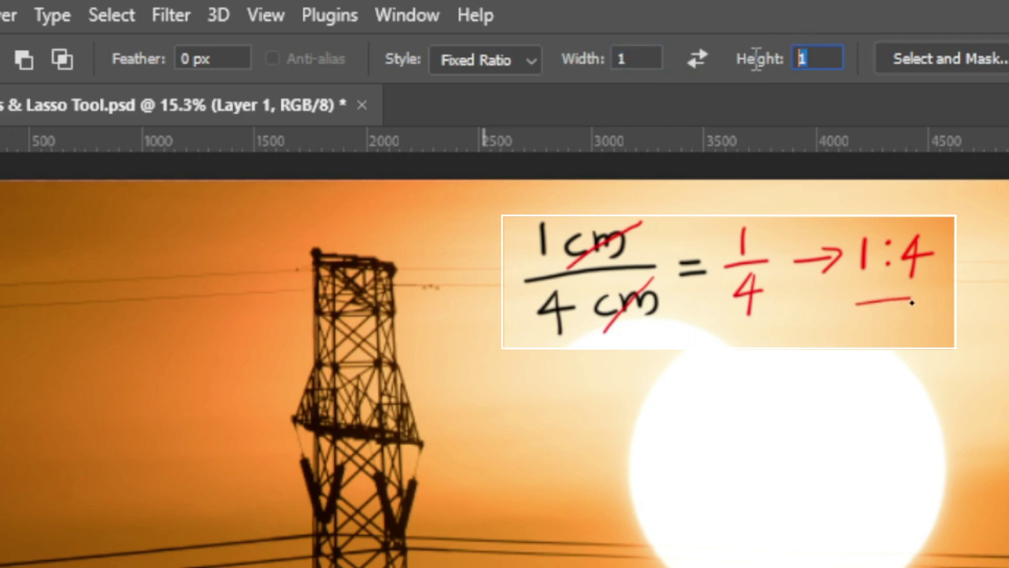
type("4")
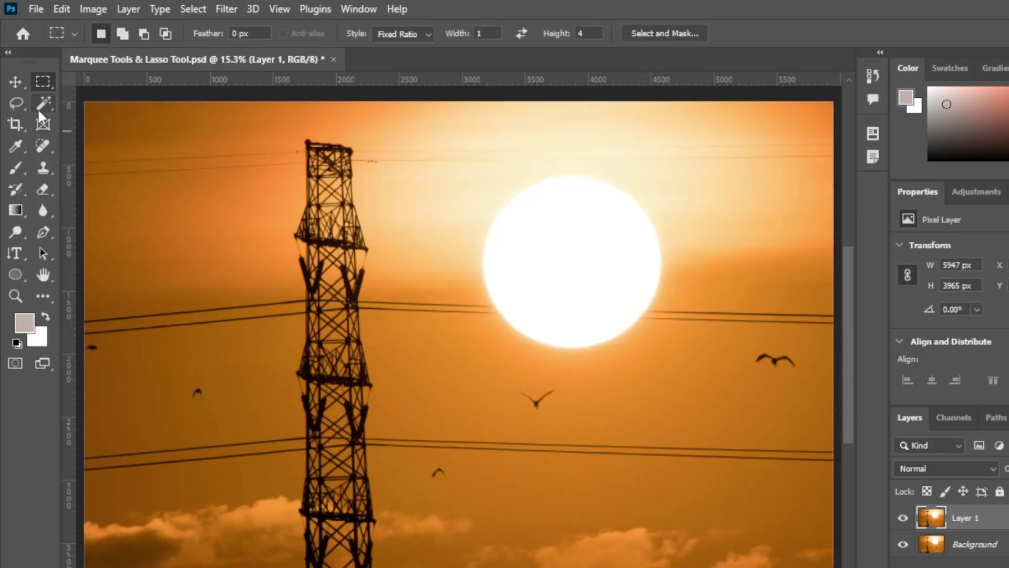
left_click_drag(438, 140, 659, 525)
Step: Set the rectangular marquee to Fixed Size, 5 cm wide and 10 cm high, and place the selection between the tower and the sun
left_click(429, 35)
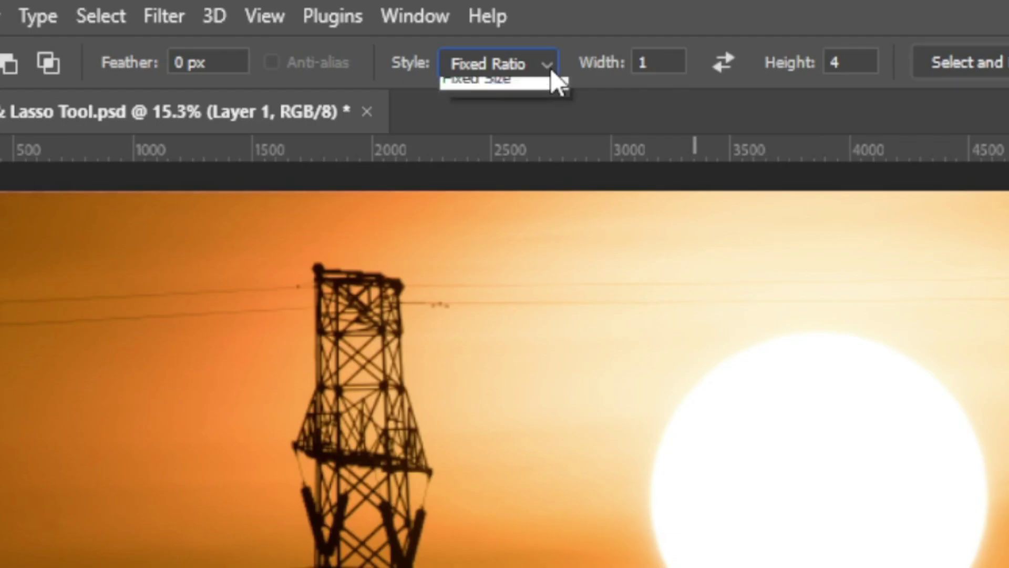
left_click(515, 143)
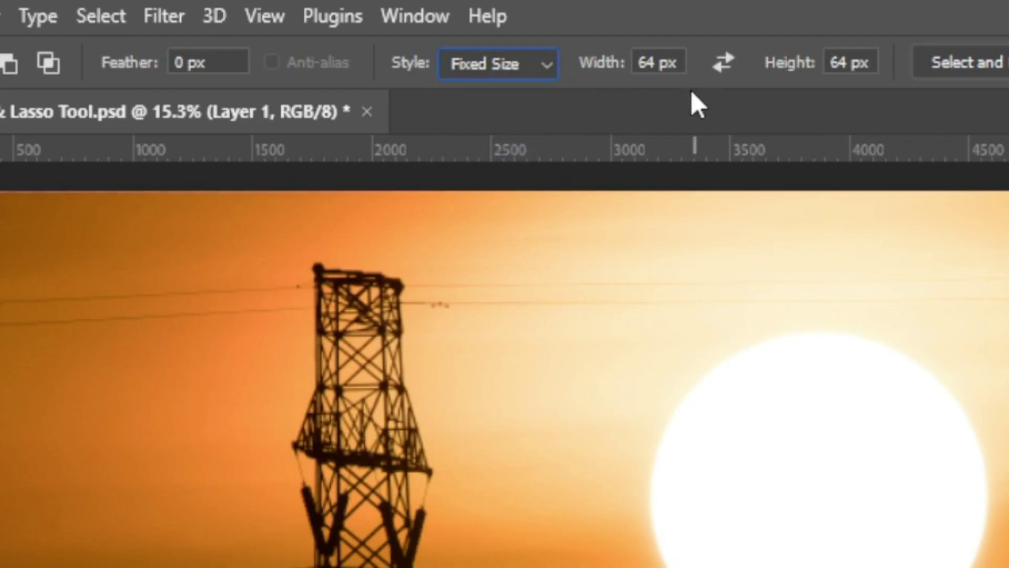
left_click(680, 63)
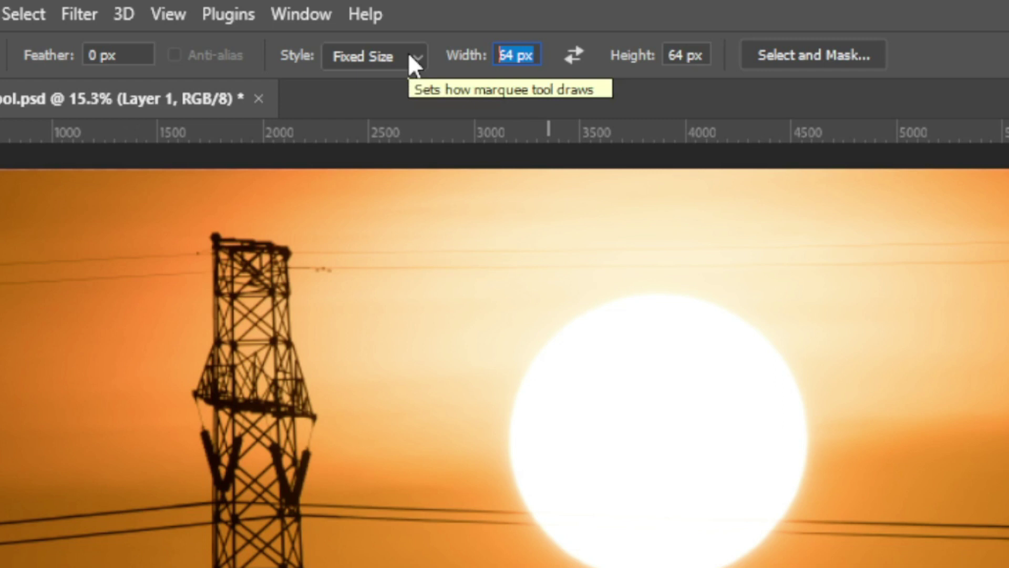
type("5cm")
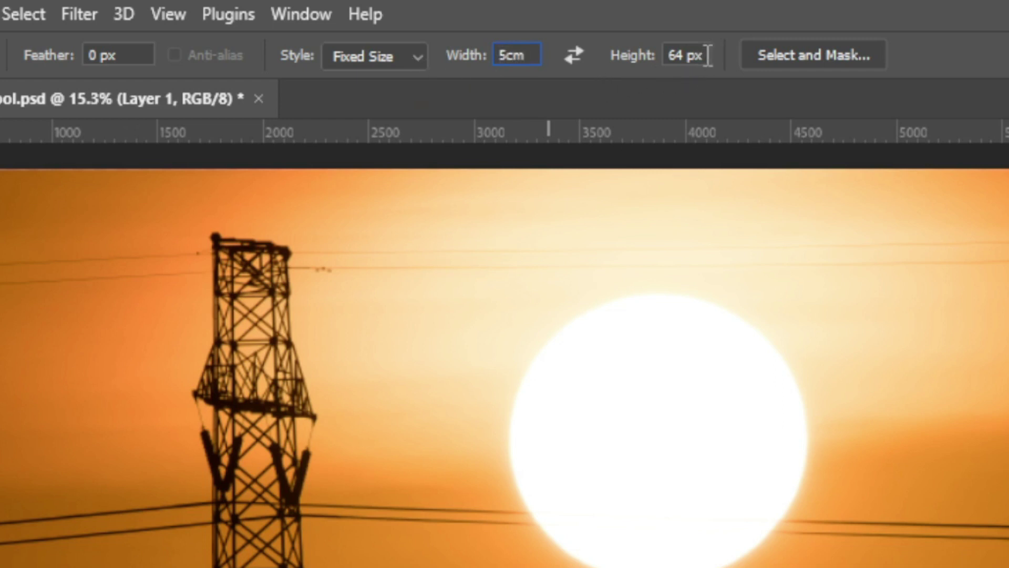
key("Tab")
type("10cm")
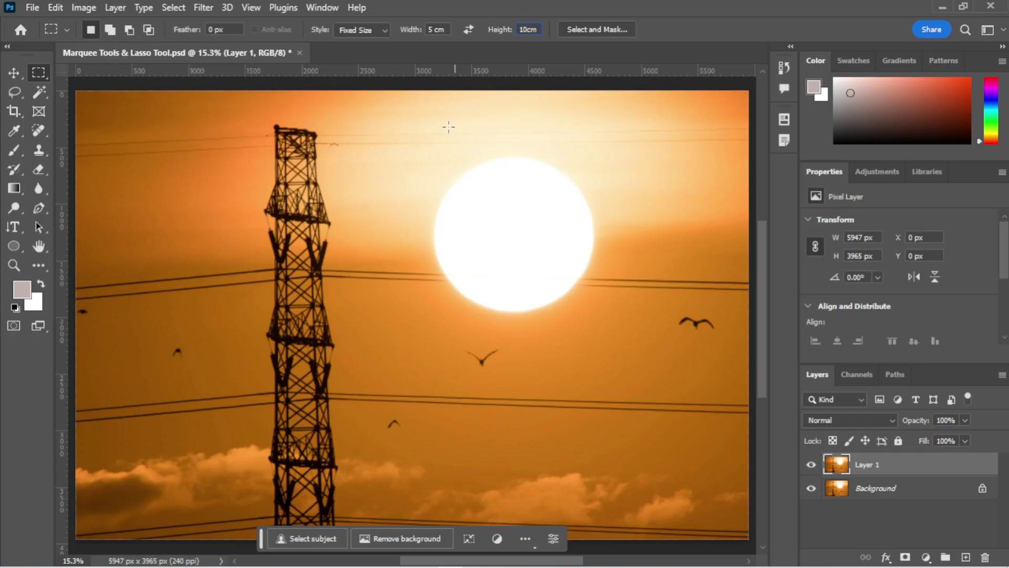
left_click_drag(366, 232, 501, 202)
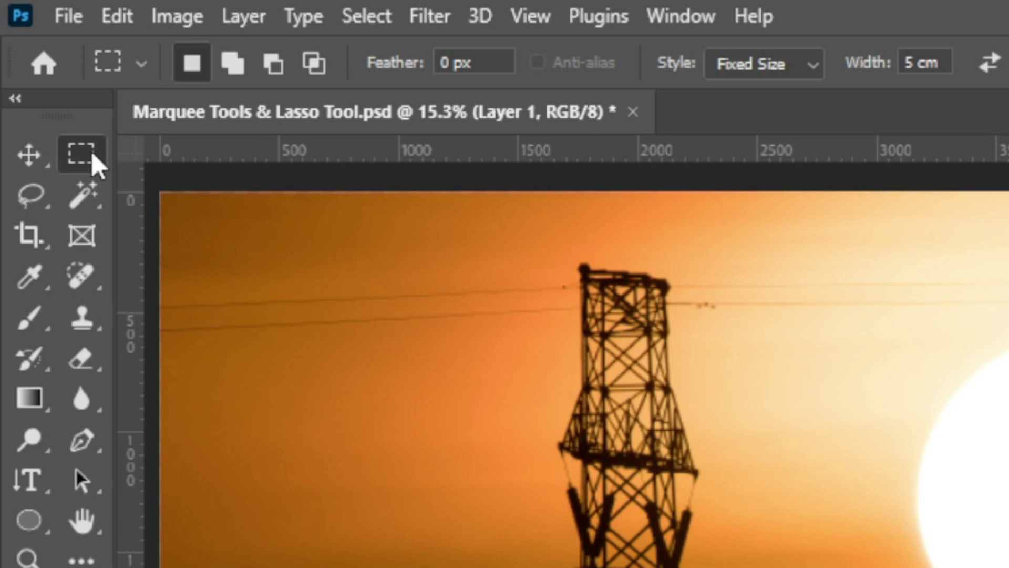
Step: Switch to the Elliptical Marquee Tool with a Fixed Ratio of width 1 to height 5, and draw an ellipse beside the tower
right_click(94, 156)
left_click(213, 182)
left_click(762, 64)
left_click(751, 81)
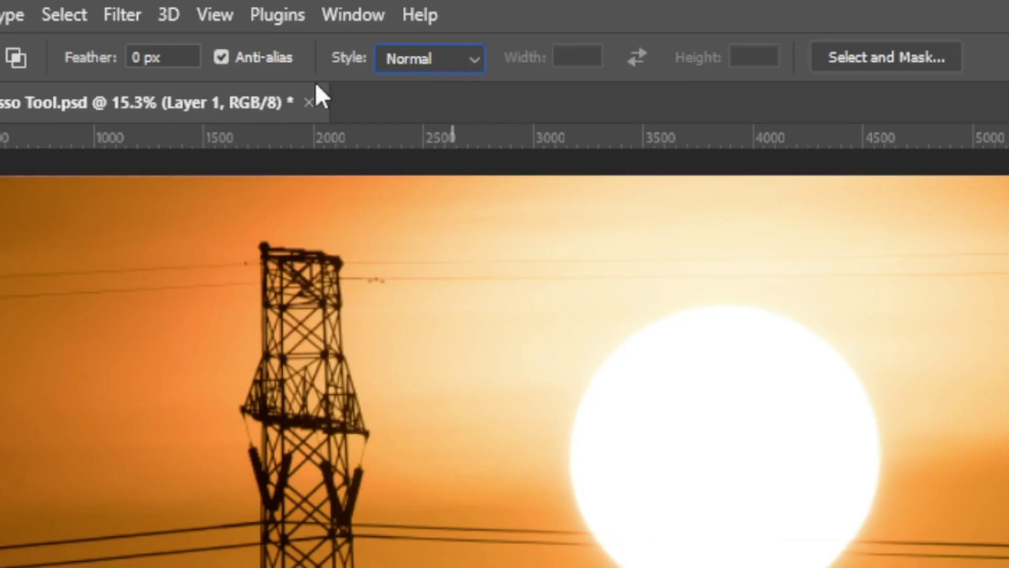
left_click(424, 65)
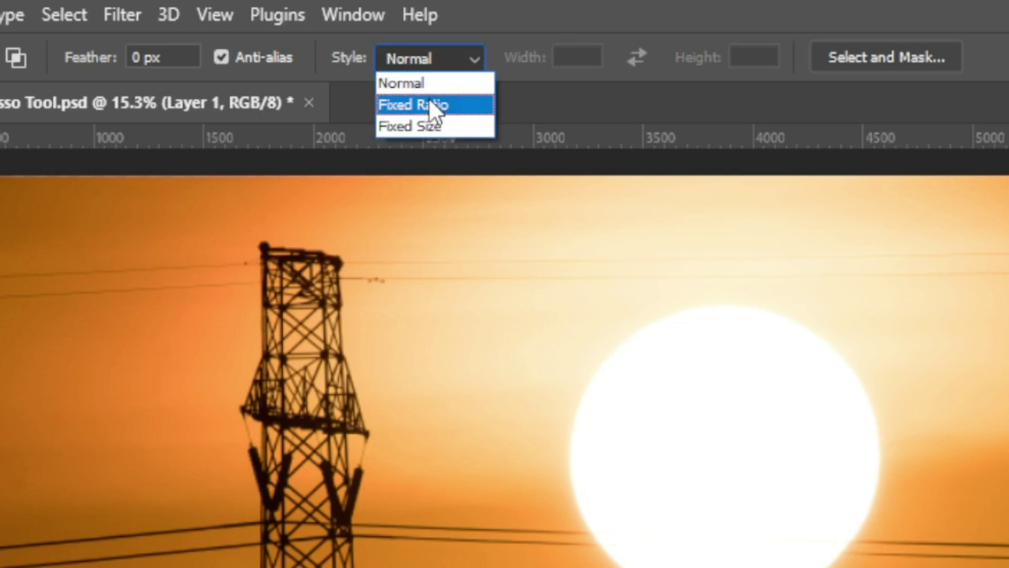
left_click(431, 106)
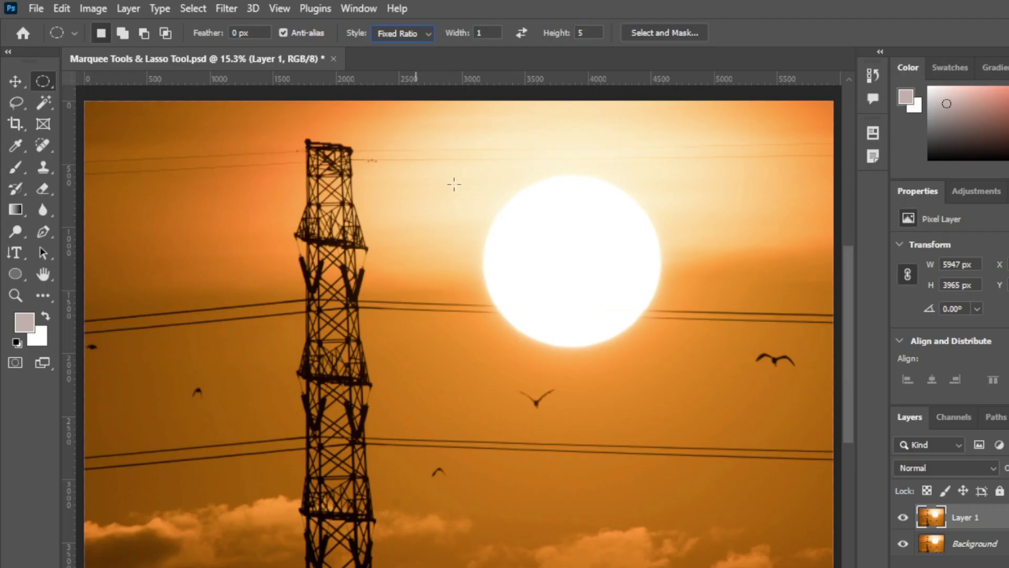
left_click_drag(443, 161, 604, 509)
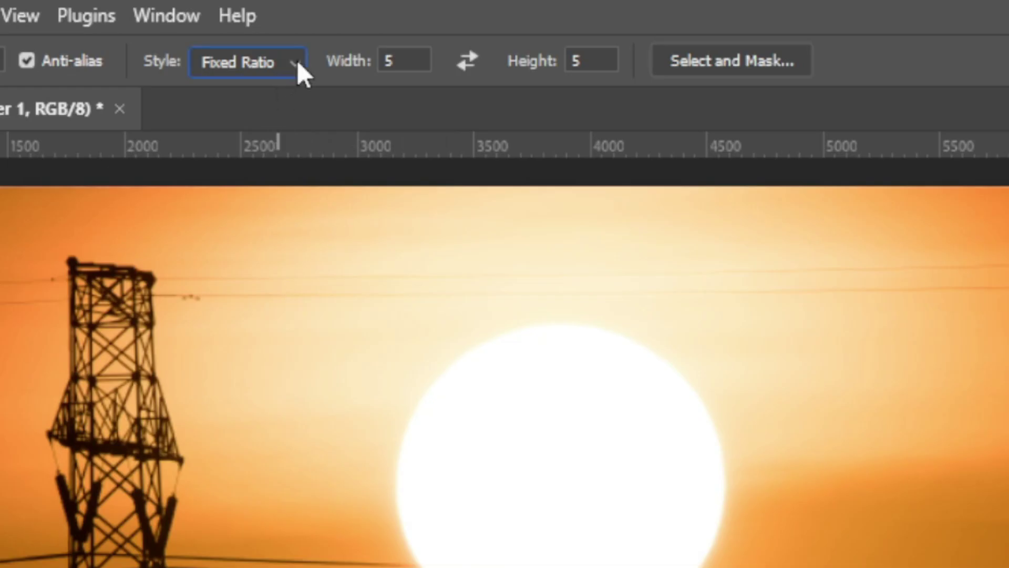
Step: Set the elliptical marquee to Fixed Size, 5 cm by 5 cm, and place the circle between the tower and the sun
left_click(428, 34)
left_click(286, 138)
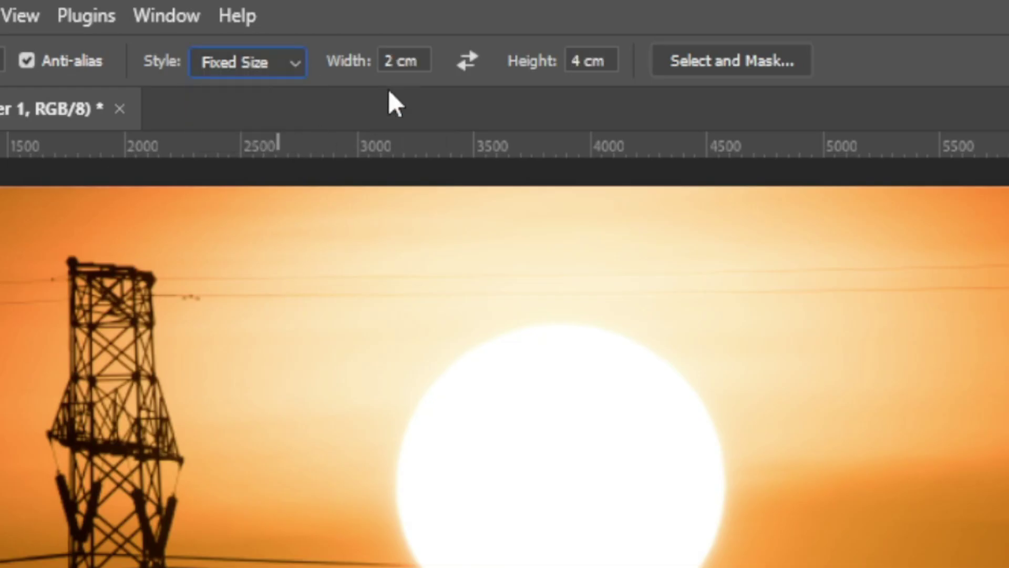
left_click(413, 61)
type("5cm")
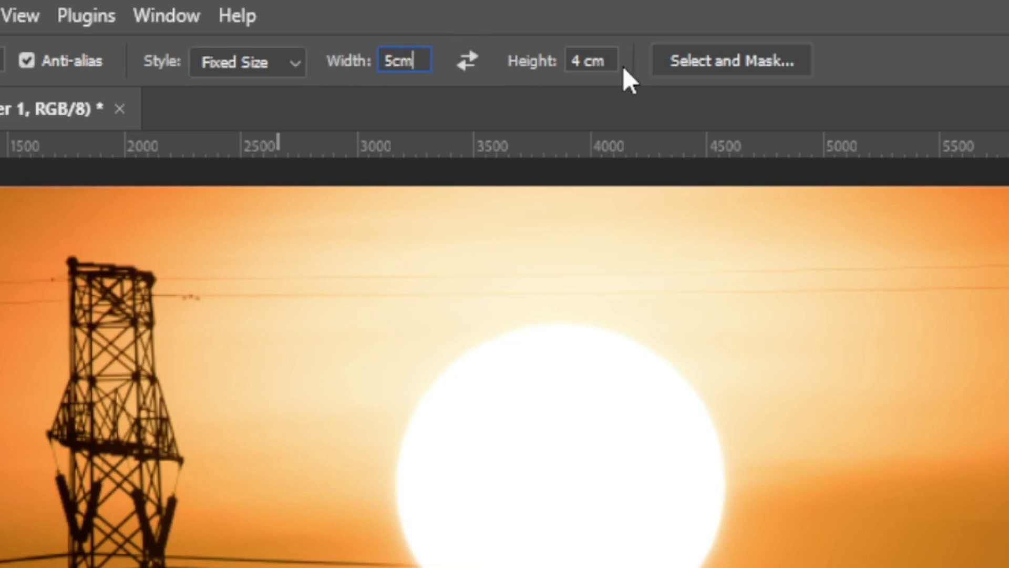
key("Tab")
type("5cm")
key("Return")
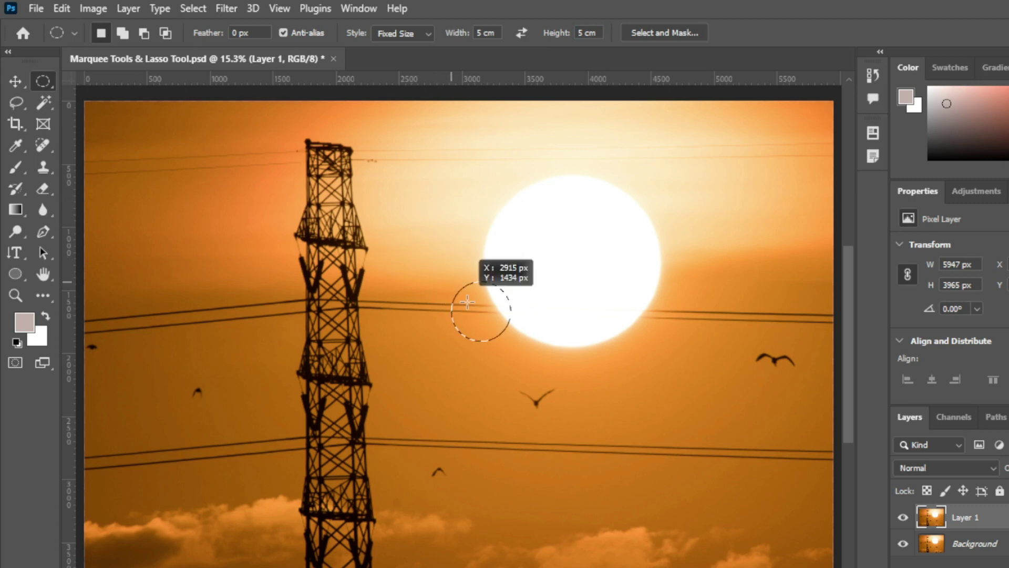
left_click_drag(467, 302, 429, 223)
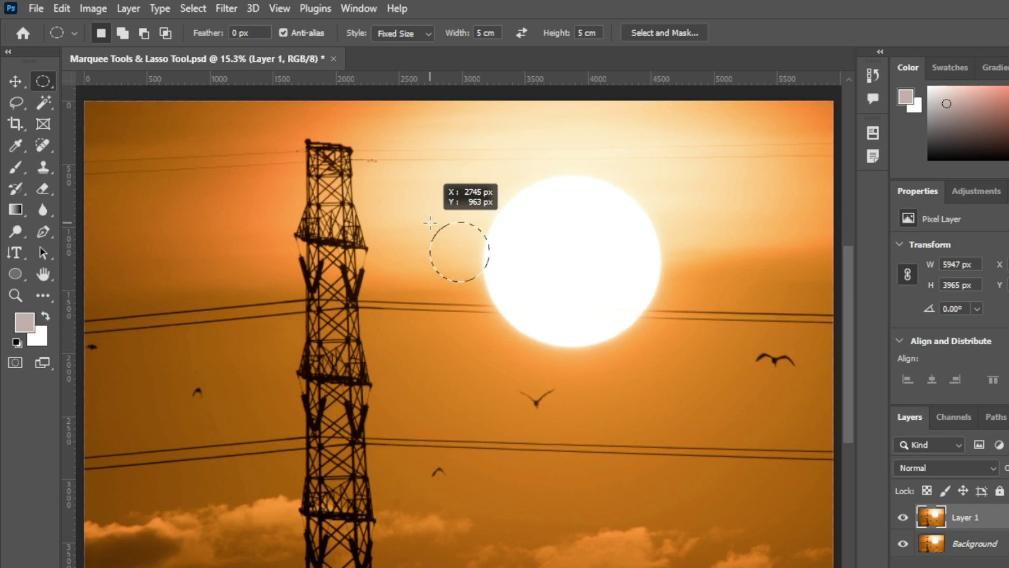
left_click_drag(430, 223, 429, 223)
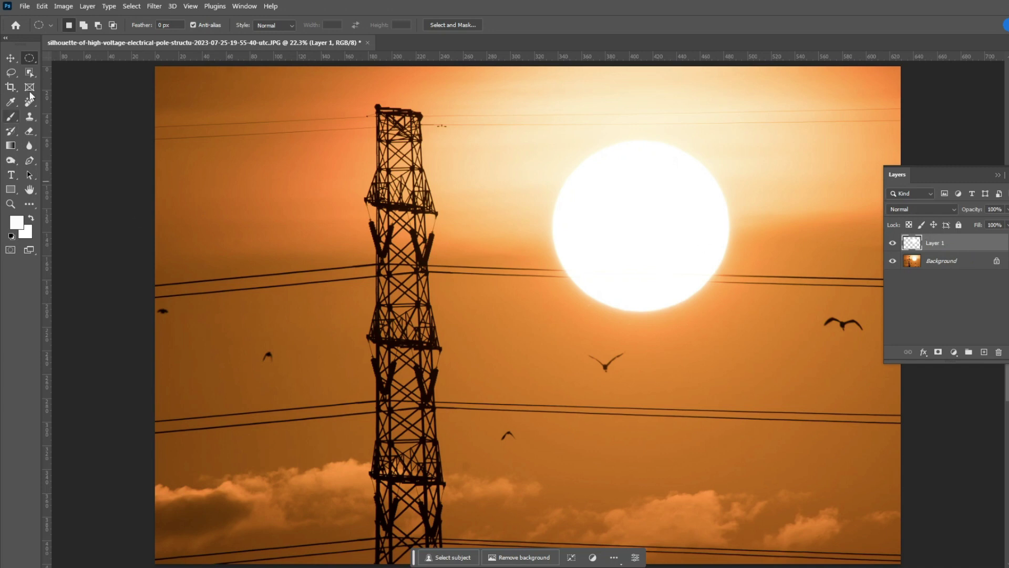
Step: Draw a rectangular marquee around the whole tower and copy that area from the Background layer to a new layer
right_click(28, 60)
left_click(78, 59)
left_click_drag(340, 91, 476, 563)
left_click(948, 267)
key("ctrl+j")
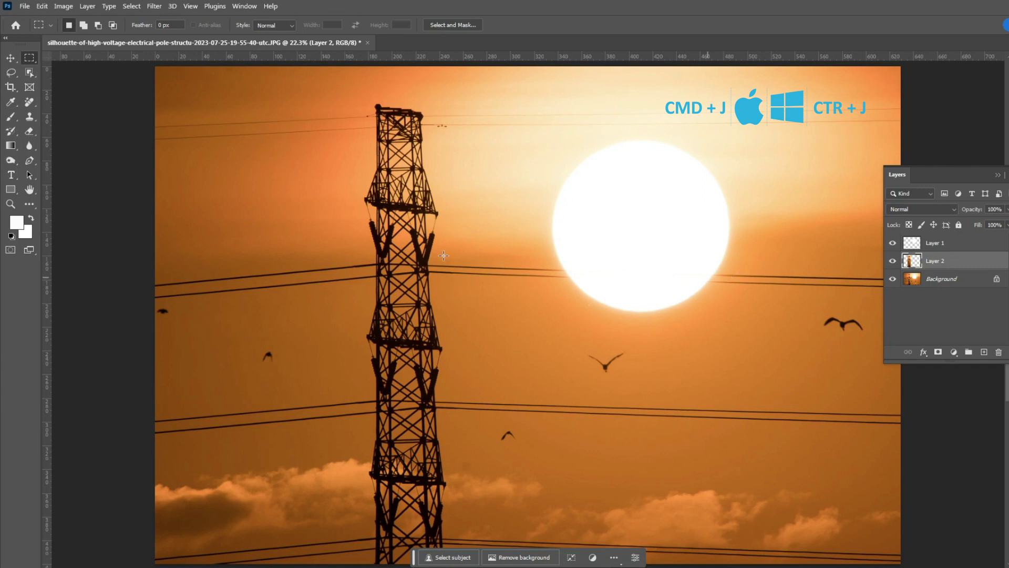
Step: Activate the Move tool and hide the Background layer
key("v")
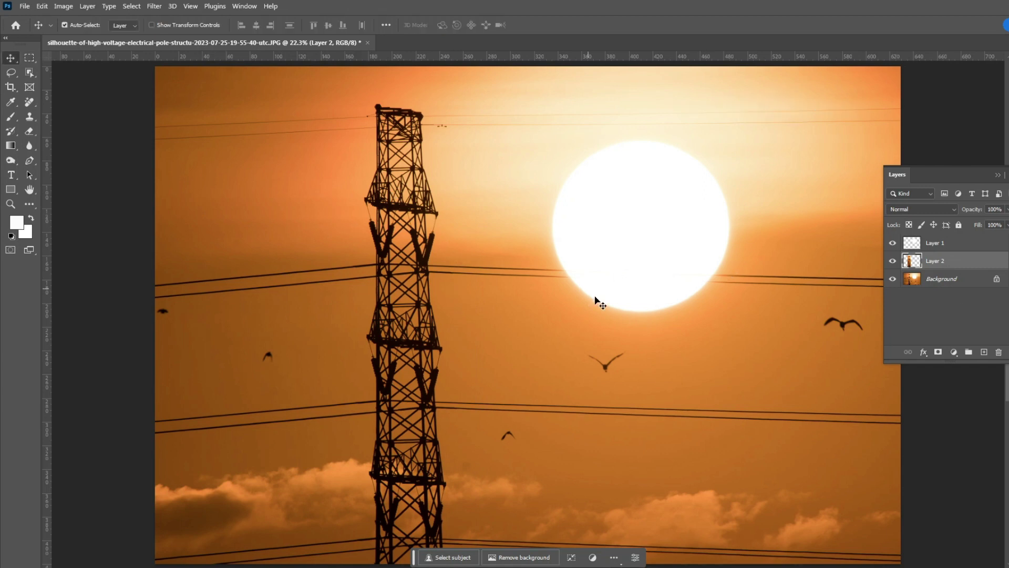
left_click(893, 279)
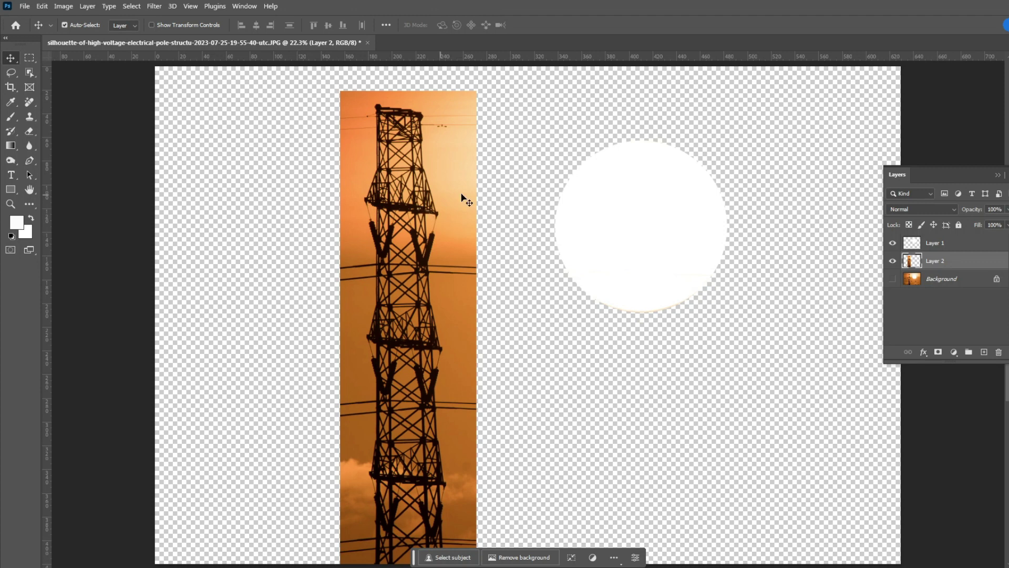
Step: Try moving the sun circle and the tower strip across the canvas, undoing each move
left_click_drag(661, 232, 699, 225)
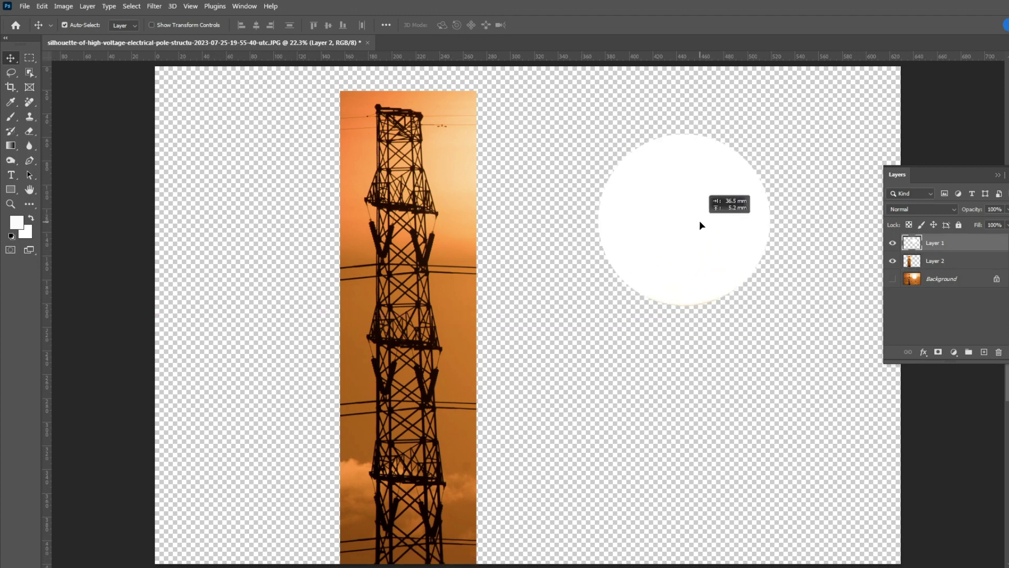
key("ctrl+z")
left_click_drag(423, 266, 236, 227)
key("ctrl+z")
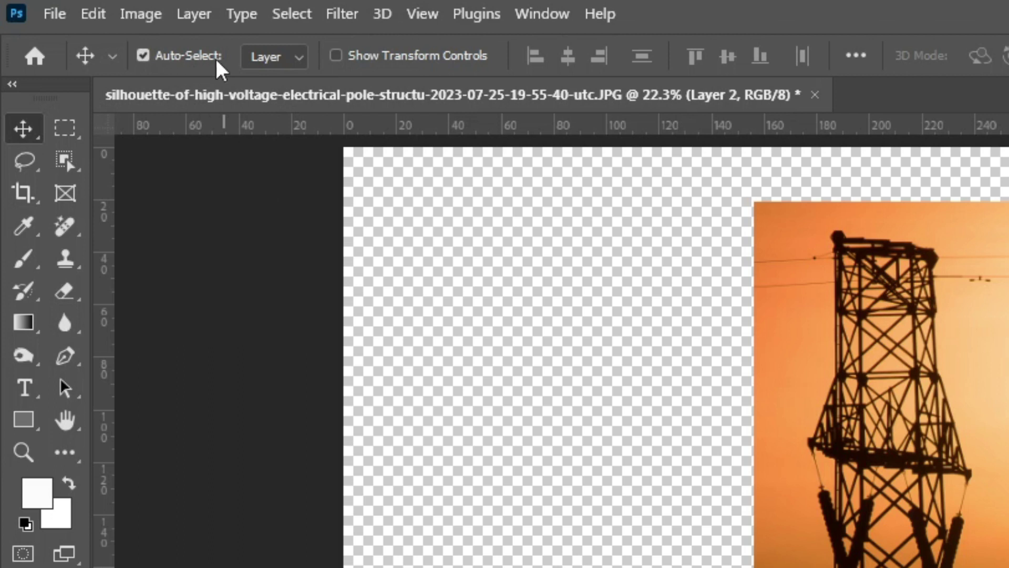
Step: Turn off the Move tool's Auto-Select and move Layer 2's tower strip left and slightly down on the canvas
left_click(144, 61)
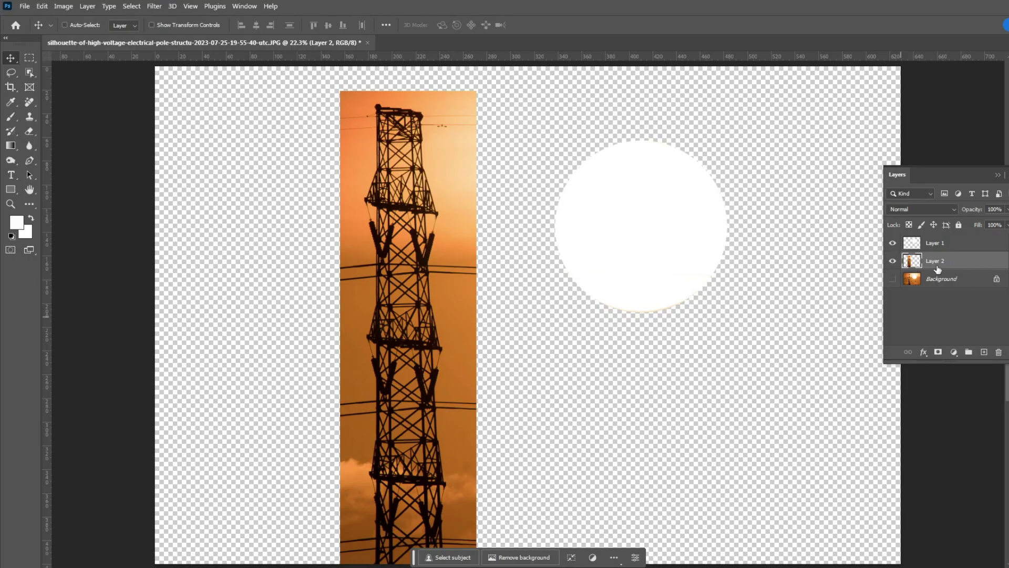
left_click_drag(664, 214, 582, 243)
left_click_drag(796, 255, 779, 226)
Step: Make Layer 1 active and move its sun circle slightly down and to the left on the canvas
left_click(966, 247)
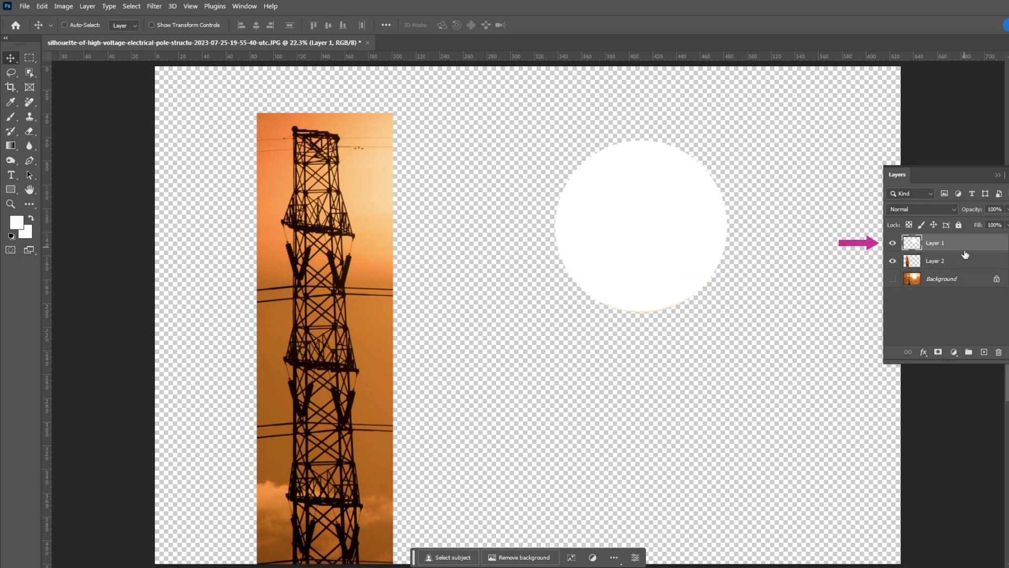
left_click_drag(672, 250, 641, 275)
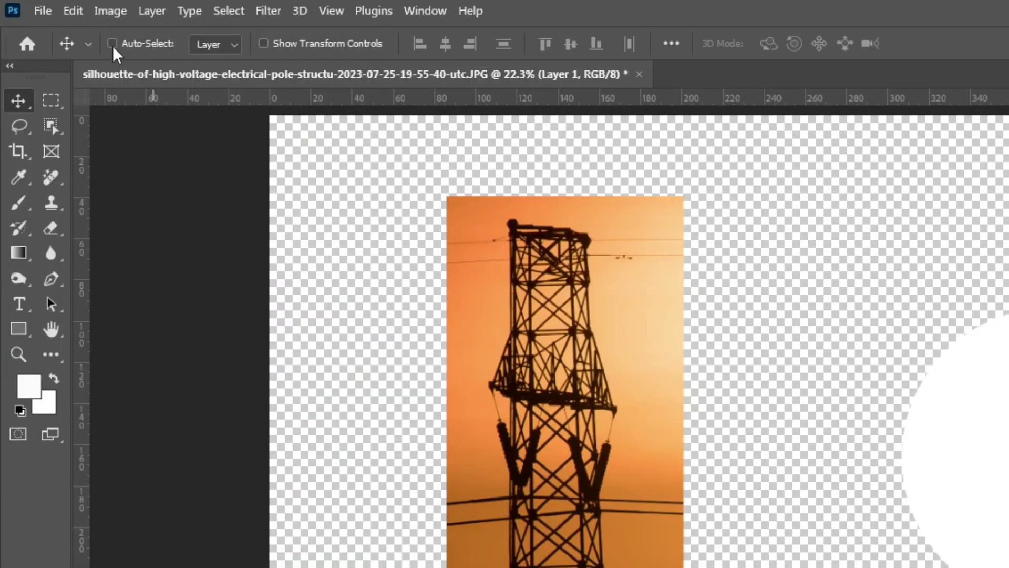
Step: Turn on the Move tool's Auto-Select, then move the tower strip to the canvas's right side and the sun circle to the left
left_click(112, 44)
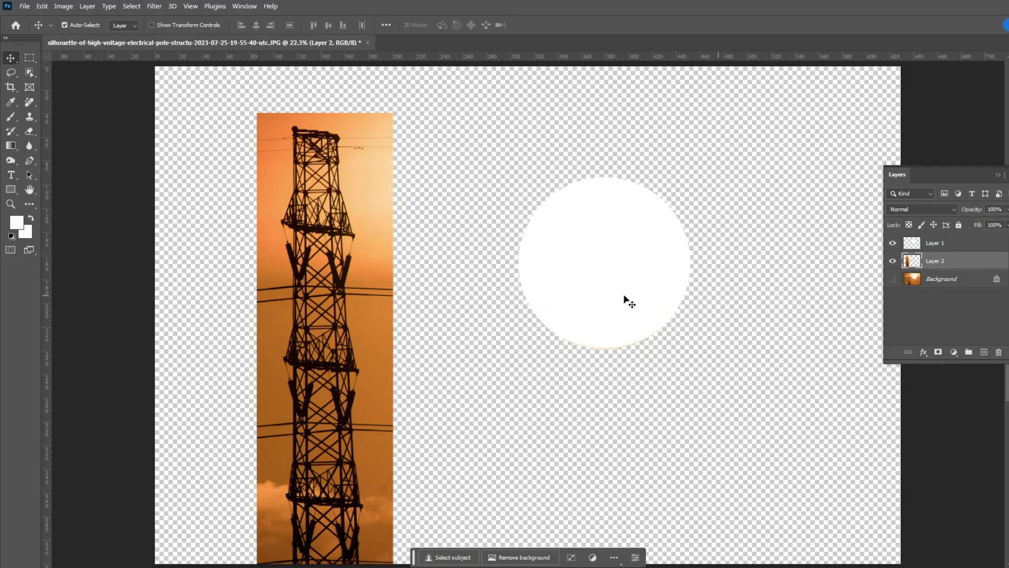
left_click_drag(337, 274, 769, 227)
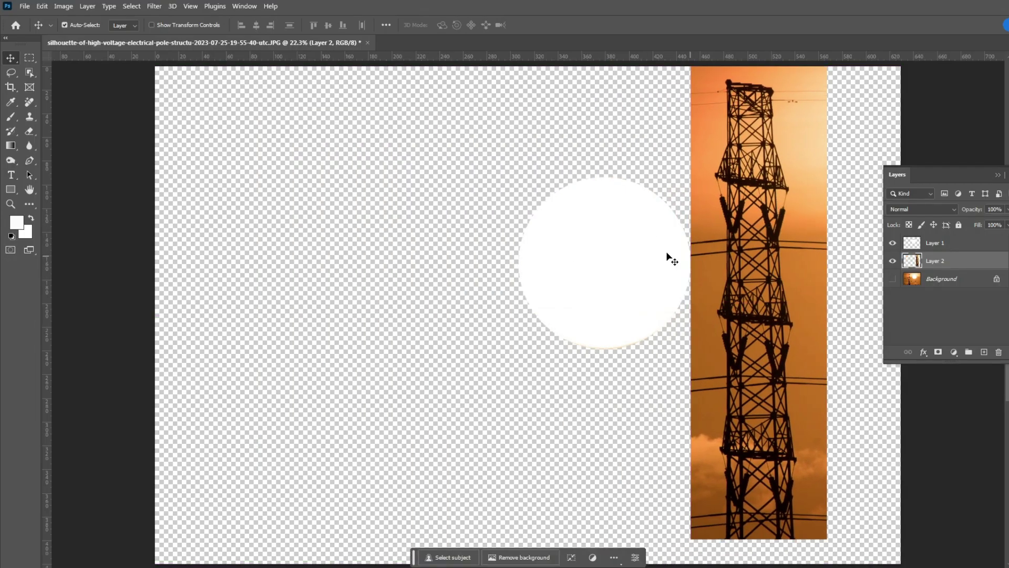
left_click_drag(600, 262, 383, 250)
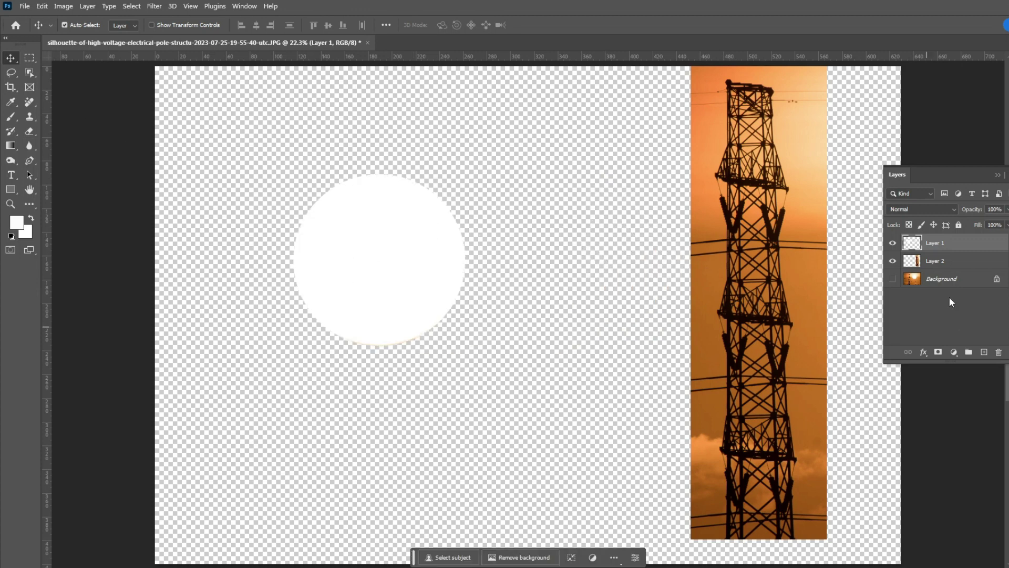
Step: Show the Background layer again and delete Layer 1 and Layer 2
left_click(893, 278)
left_click(954, 262, "shift")
left_click_drag(954, 261, 999, 352)
Step: With the Single Row Marquee tool, select a pixel row across the photo just above the upper pair of thick power lines
left_click(30, 58)
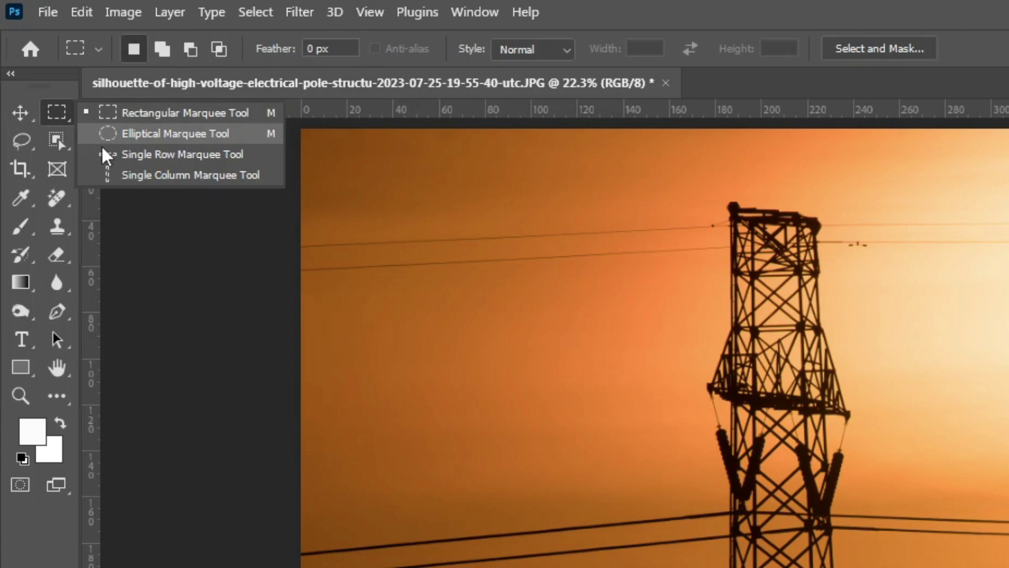
left_click(169, 156)
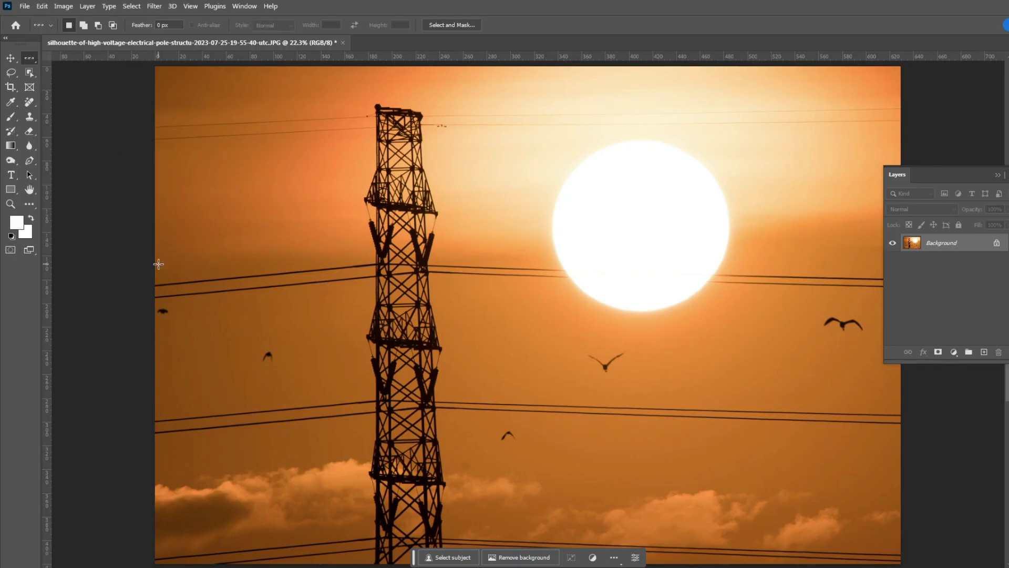
left_click(158, 263)
left_click(172, 264)
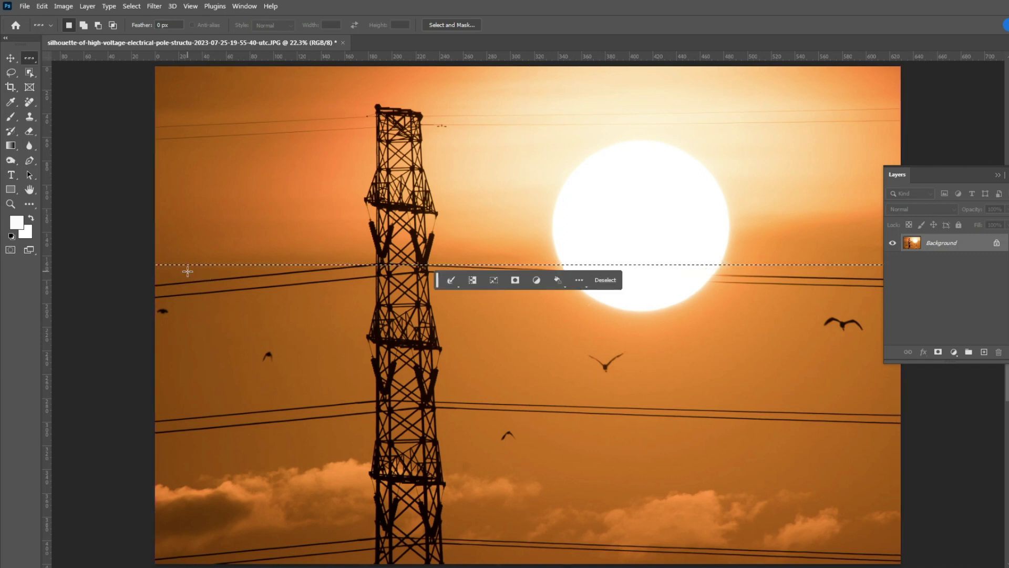
Step: Inspect the row selection at pixel level, then copy it to a new layer and hide the Background layer
scroll(247, 257, "up", 10)
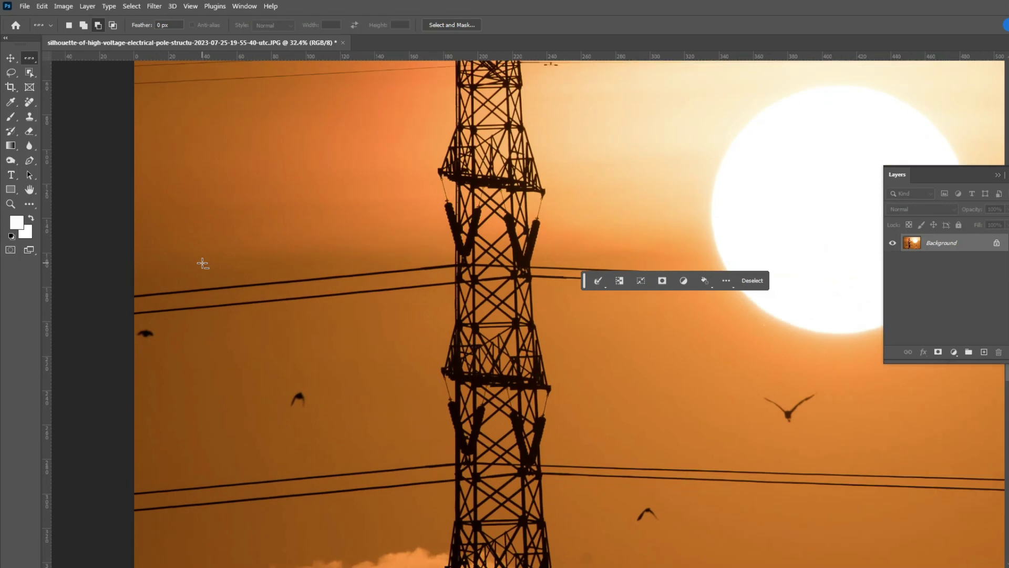
scroll(207, 262, "up", 8)
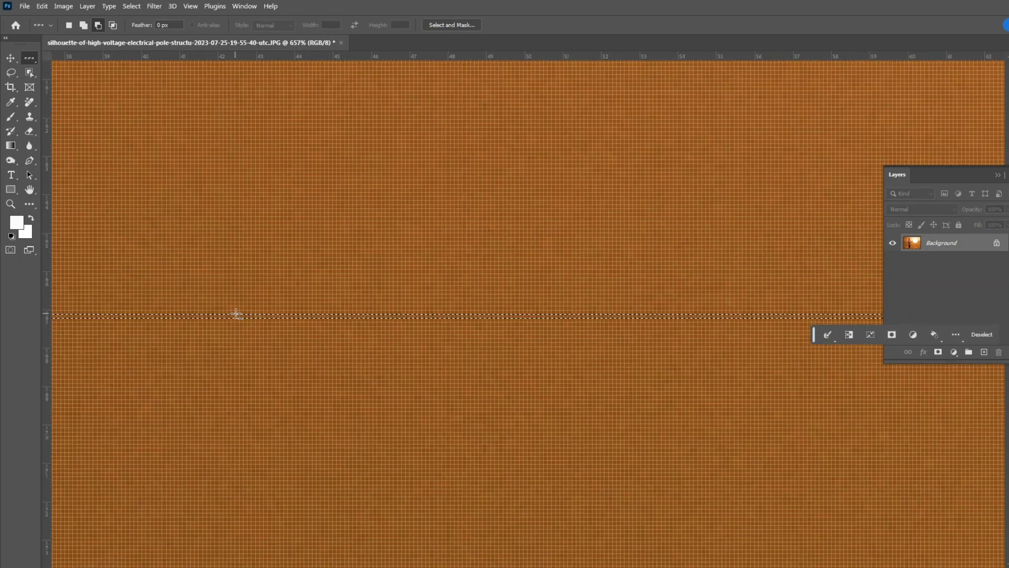
scroll(248, 320, "up", 1)
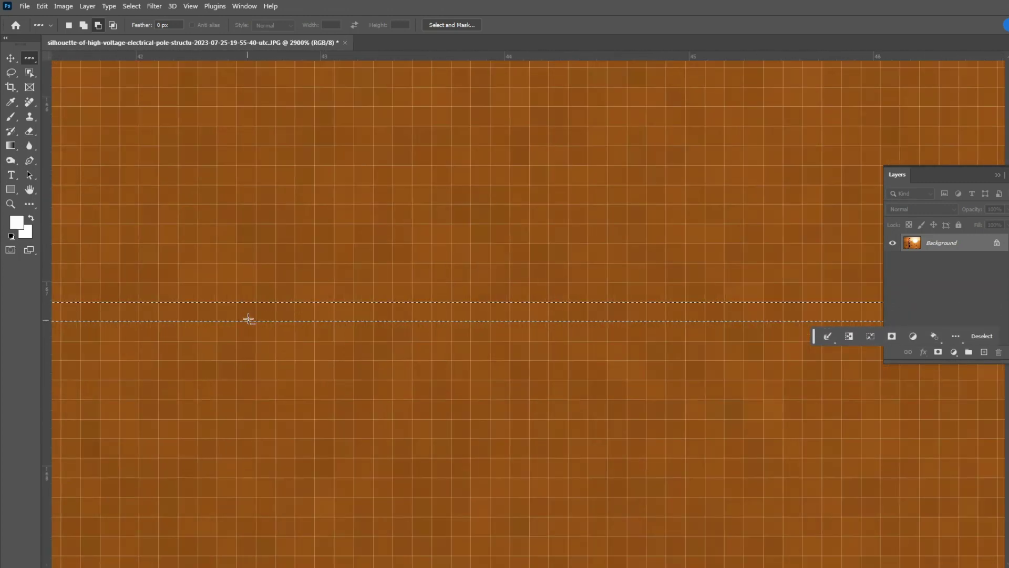
scroll(257, 315, "up", 1)
scroll(257, 316, "up", 2)
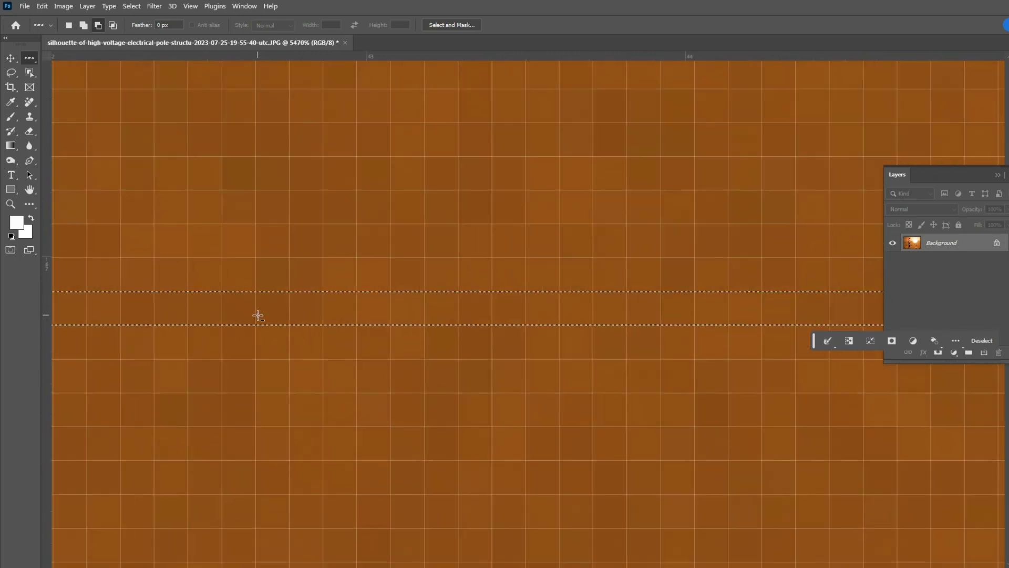
key("ctrl+0")
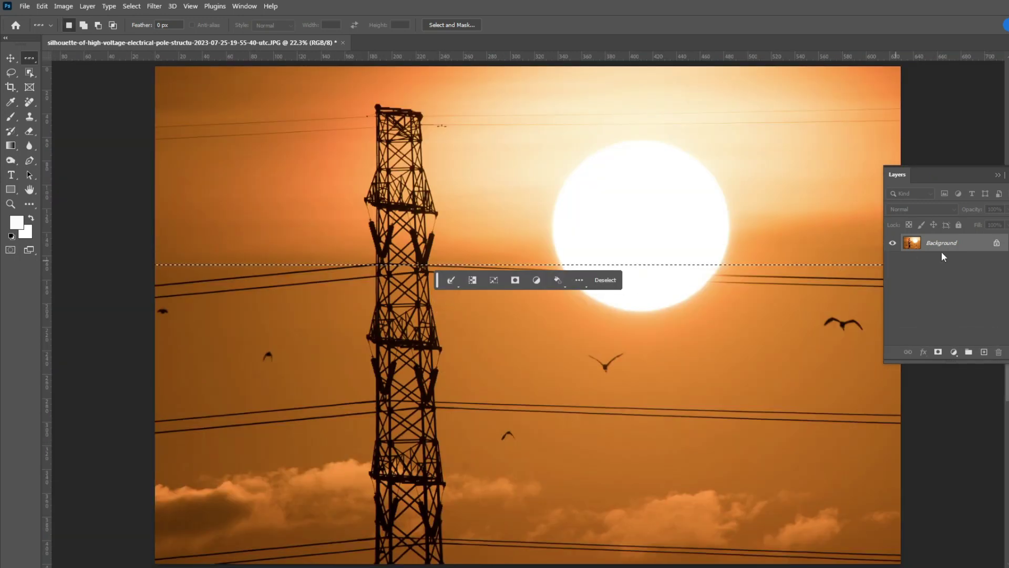
key("ctrl+j")
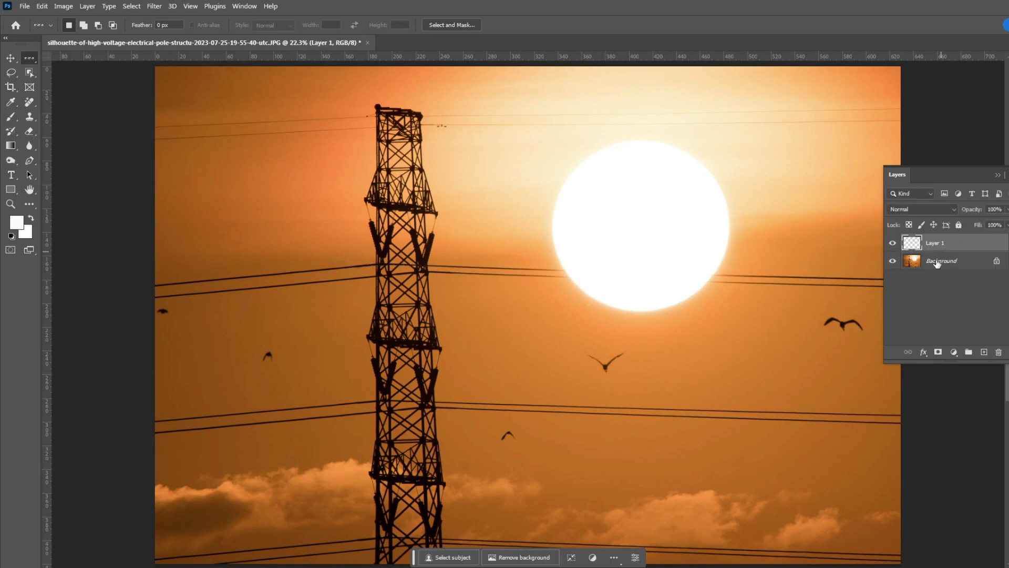
left_click(892, 261)
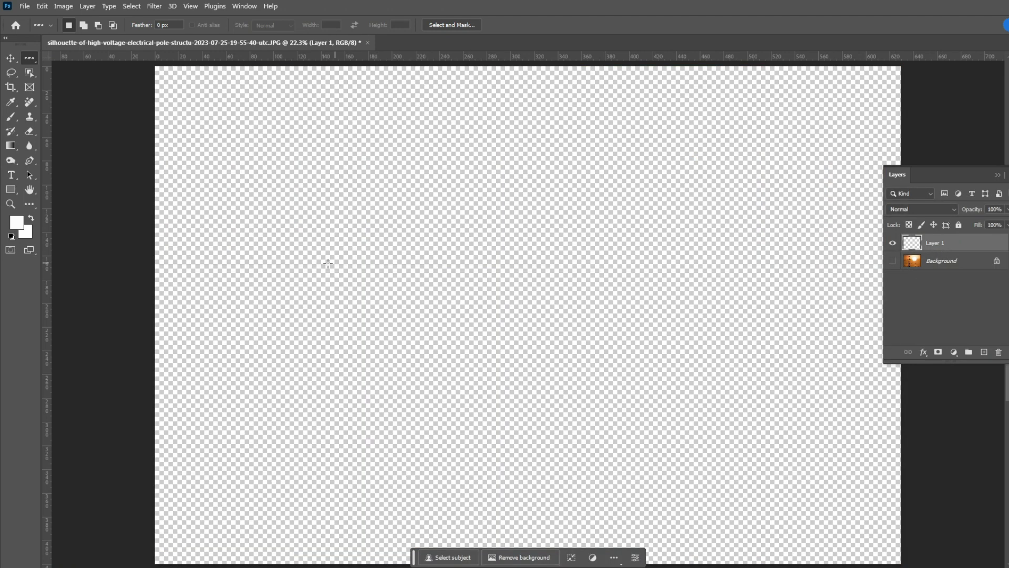
Step: Stretch Layer 1's pixel row vertically with Free Transform down to the canvas's lower edge
left_click(933, 246, "ctrl")
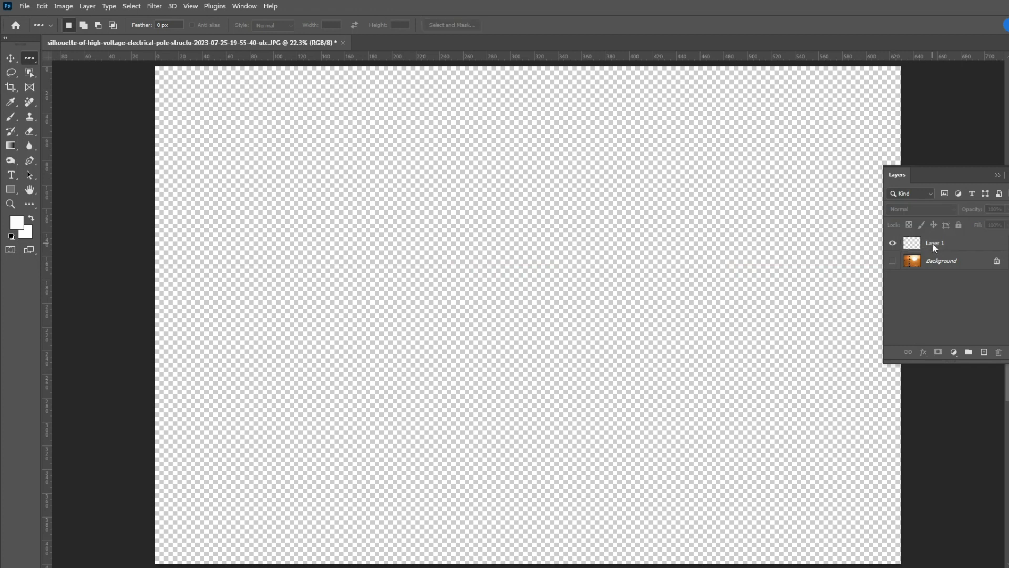
left_click(961, 248)
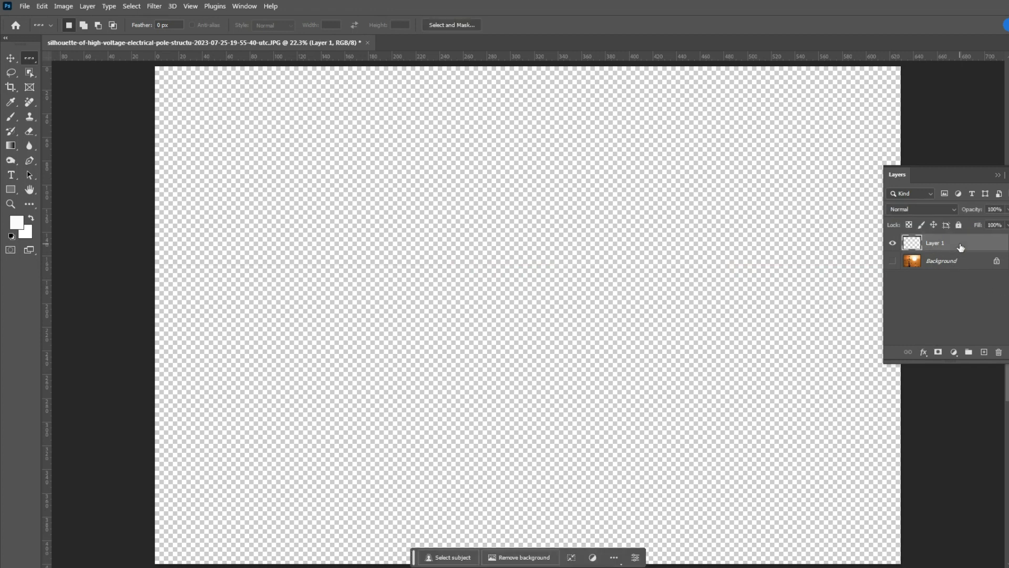
key("ctrl+t")
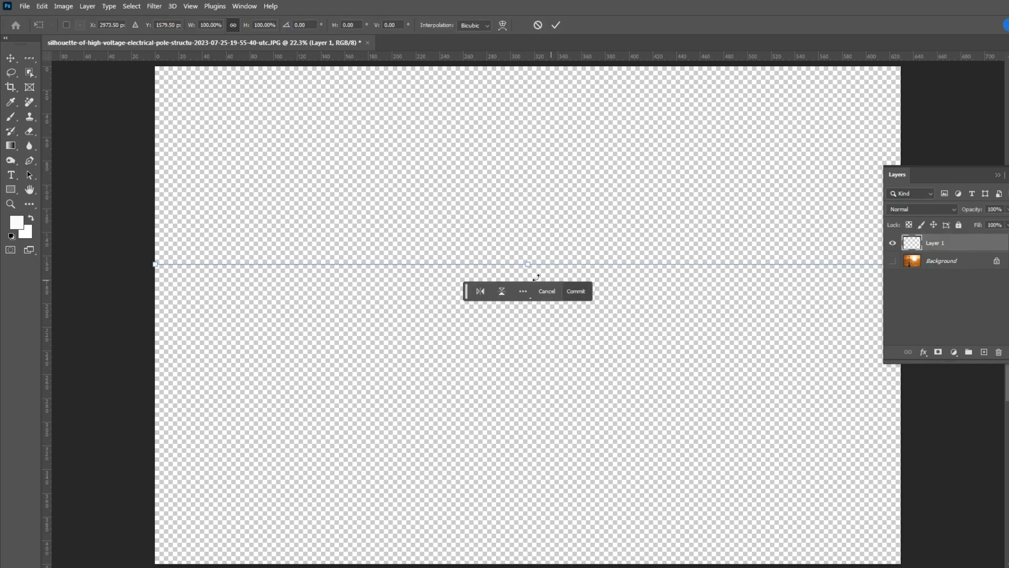
left_click_drag(527, 266, 555, 564)
key("Return")
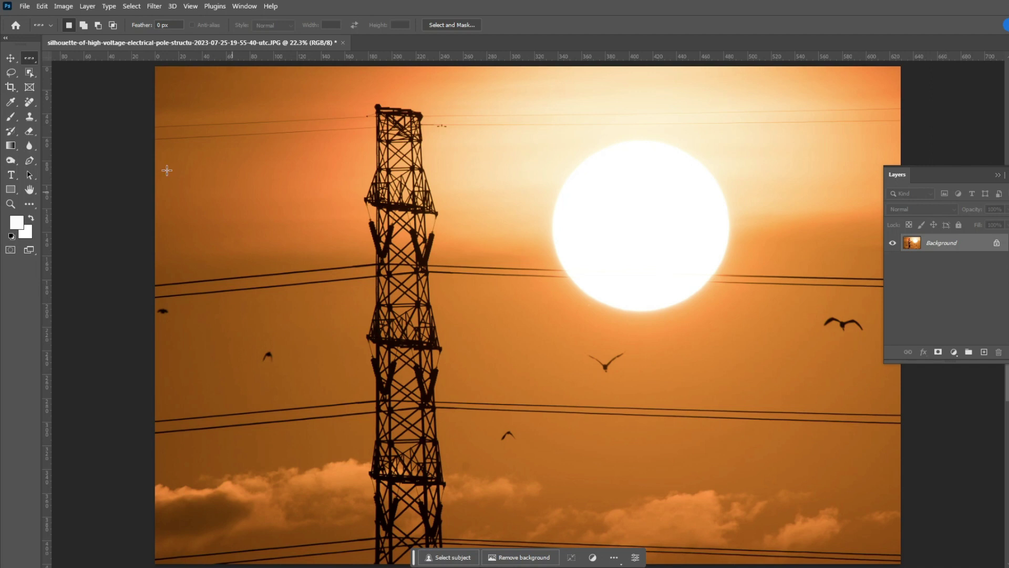
Step: With the Single Column Marquee tool, select a pixel column between the tower and the sun
right_click(30, 66)
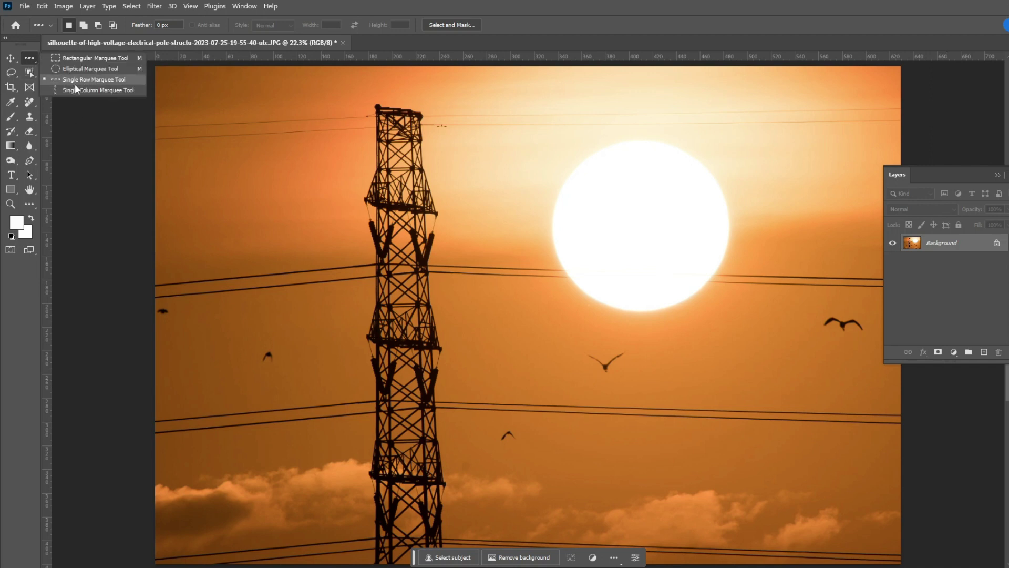
left_click(75, 84)
left_click(544, 153)
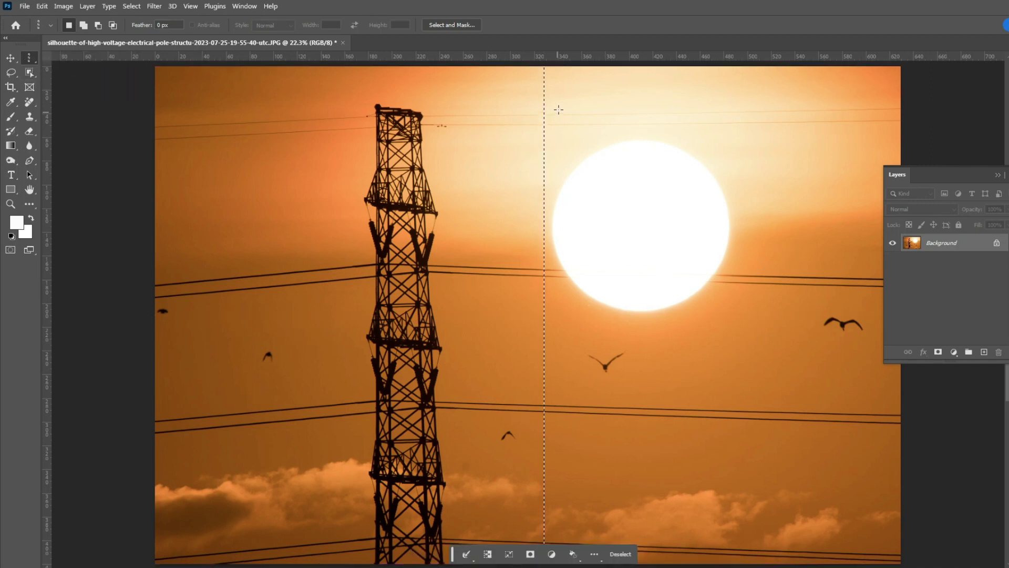
Step: Copy the selected column to a new layer and stretch it horizontally with Free Transform to cover the whole canvas
key("ctrl+j")
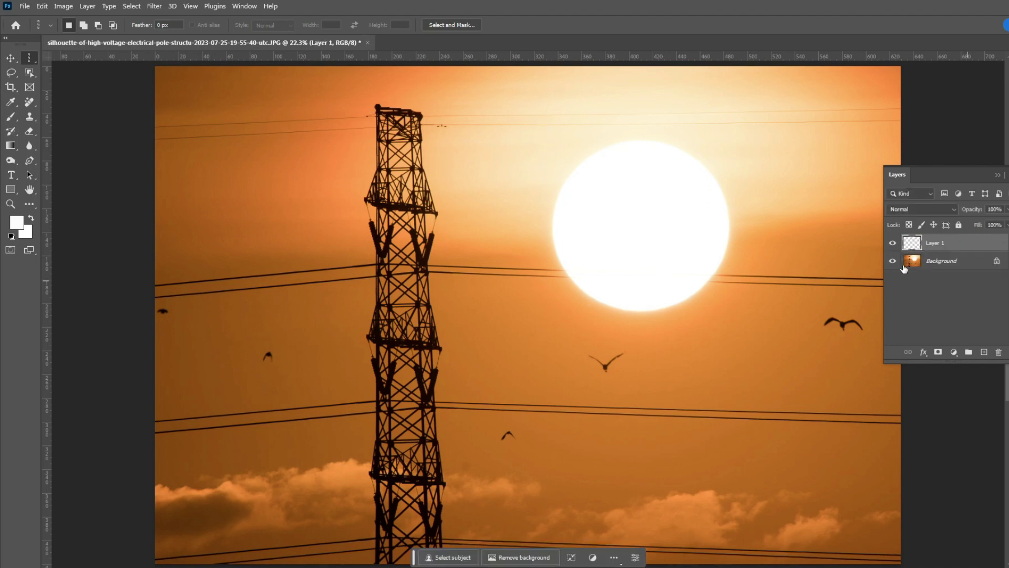
key("ctrl+t")
left_click_drag(547, 314, 960, 315)
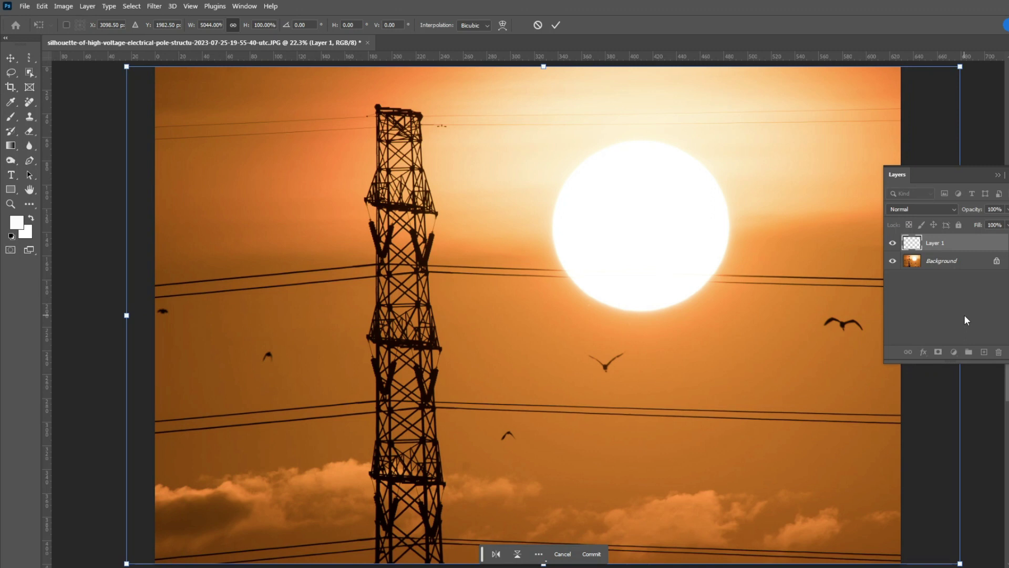
key("Return")
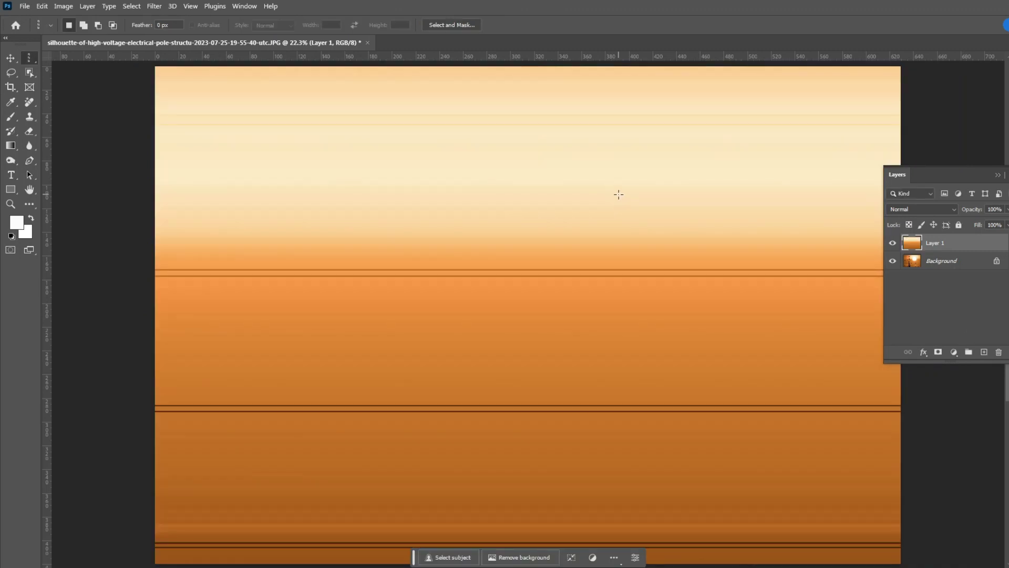
Step: Delete Layer 1 with the stretched column and activate the Rectangular Marquee tool
left_click_drag(936, 243, 999, 351)
right_click(29, 57)
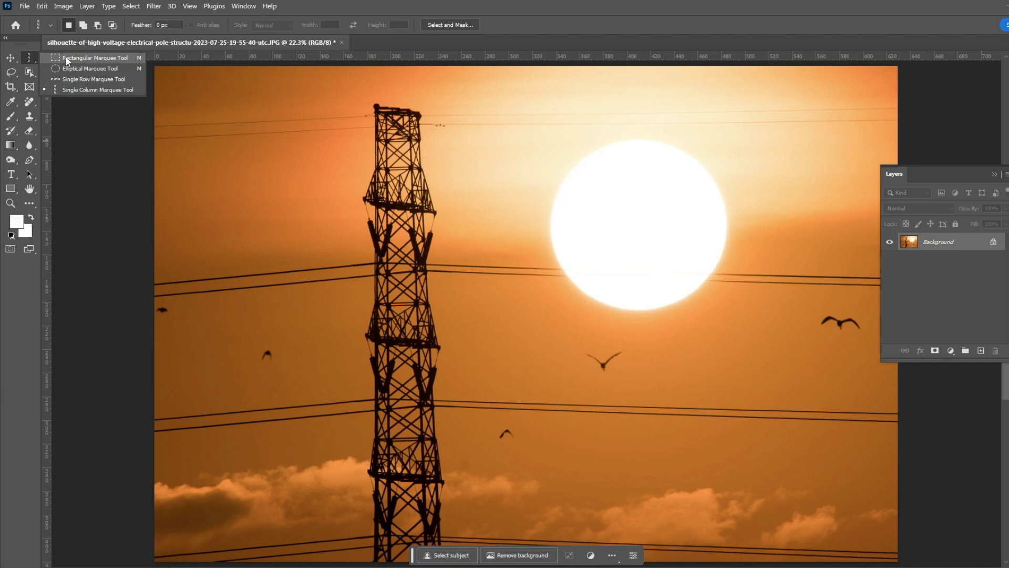
left_click(66, 59)
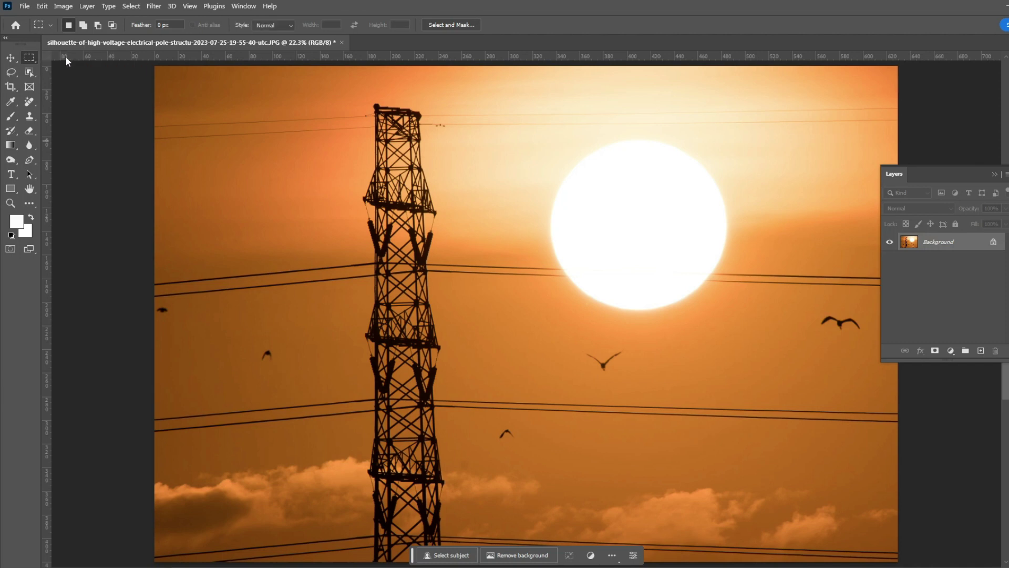
Step: Draw several rectangular selections in the sky between the tower top and the sun, each replacing the previous one
left_click_drag(461, 100, 581, 175)
left_click_drag(674, 147, 552, 215)
left_click(456, 112)
left_click_drag(440, 96, 565, 172)
Step: Add an overlapping rectangle reaching into the sun to the selection and subtract a vertical strip from its left side
key("shift")
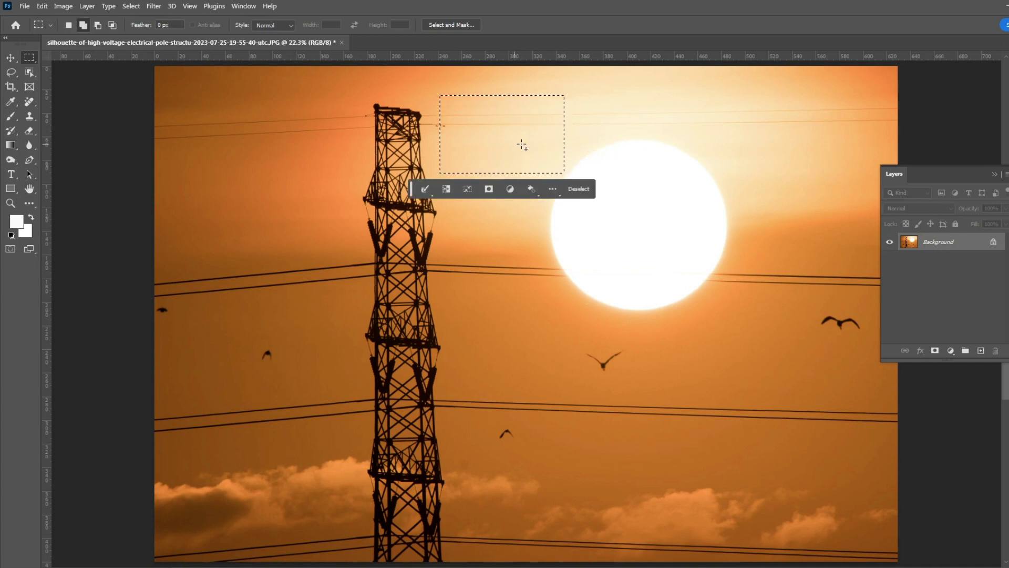
left_click_drag(506, 143, 646, 245)
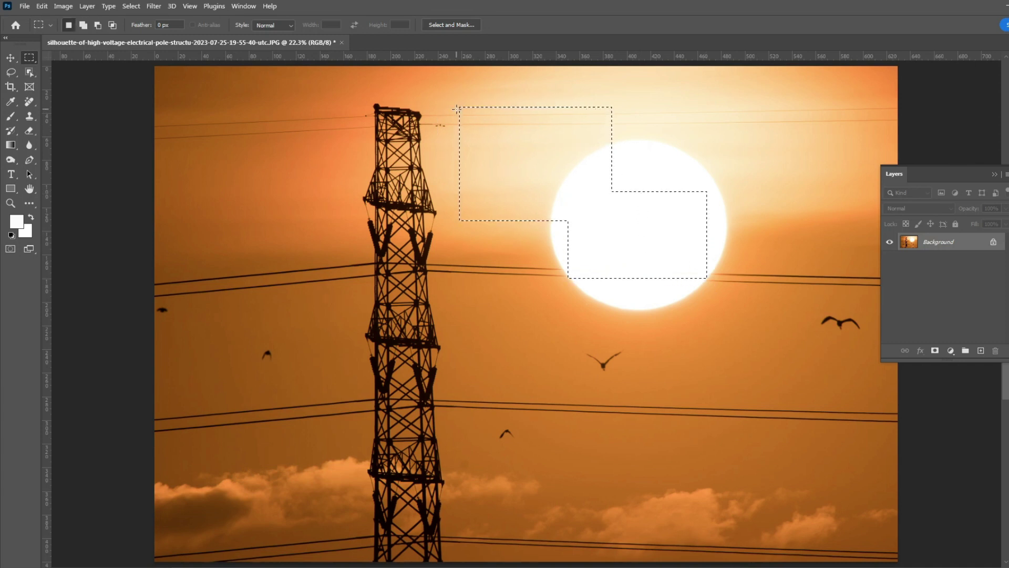
key("alt")
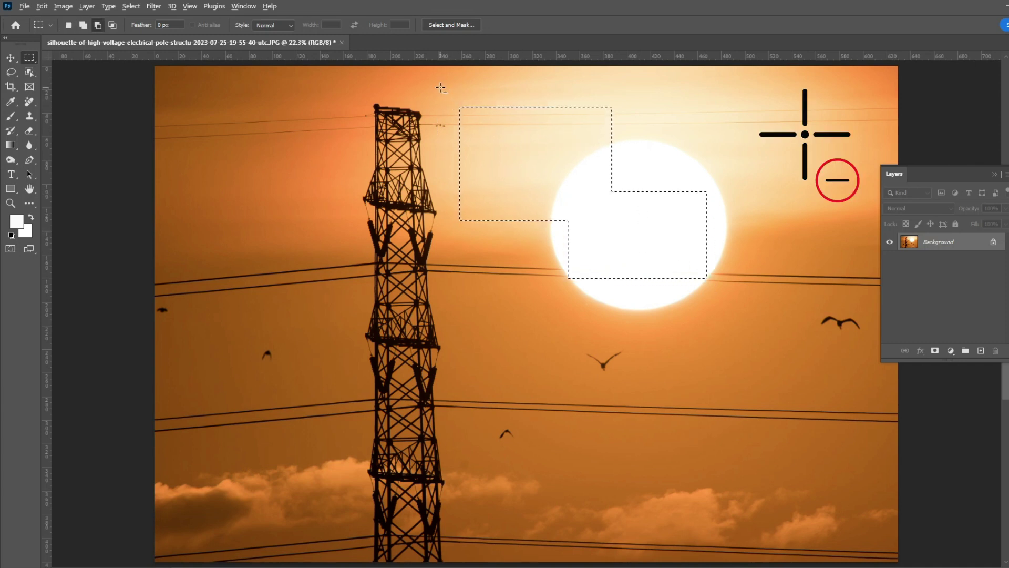
left_click_drag(436, 83, 501, 245)
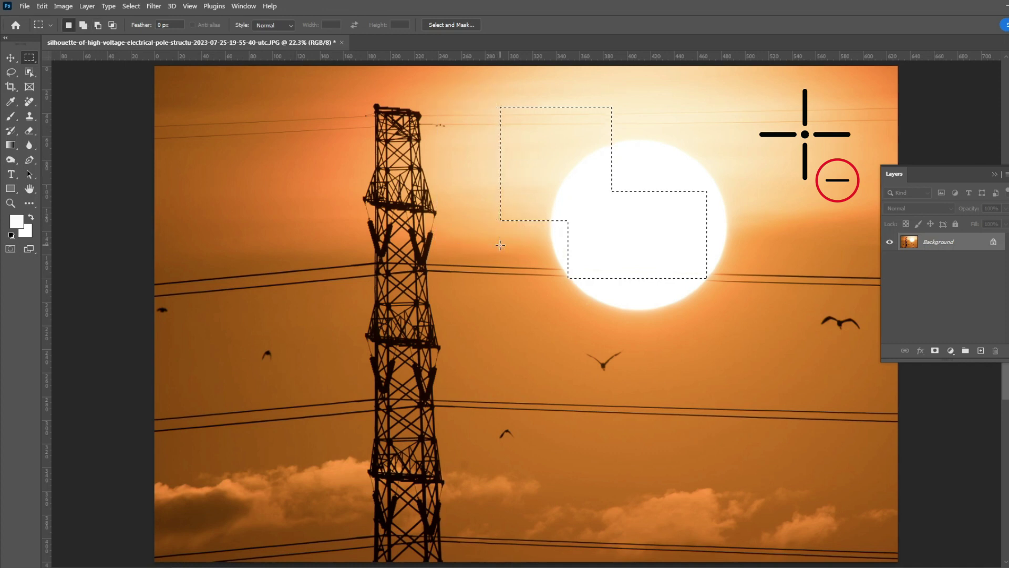
Step: With the Elliptical Marquee tool, add a tall ellipse over the sun's right edge and subtract a small ellipse inside the sun
right_click(30, 58)
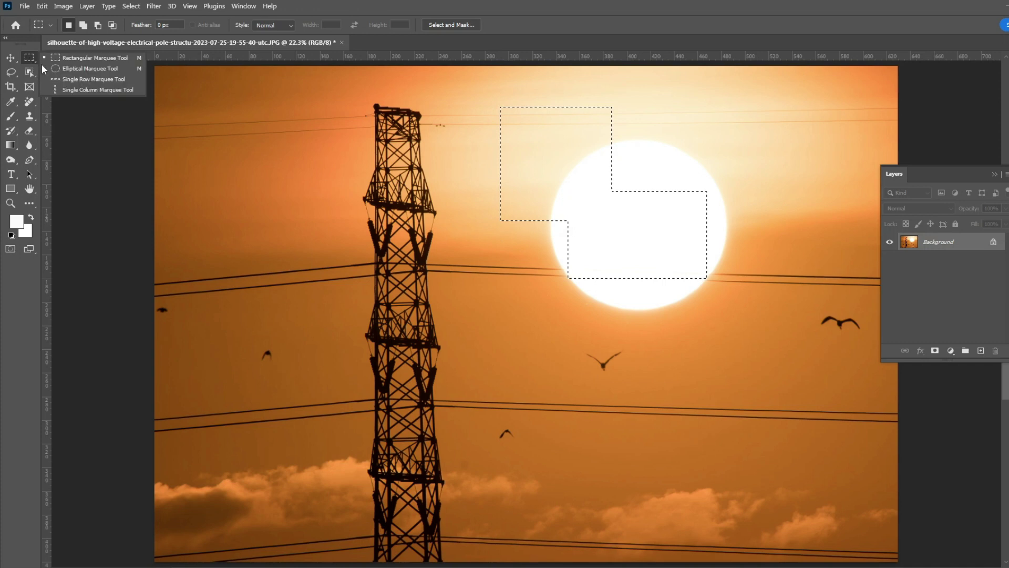
left_click(71, 69)
key("shift")
left_click_drag(683, 166, 773, 304)
key("alt")
left_click_drag(633, 162, 589, 221)
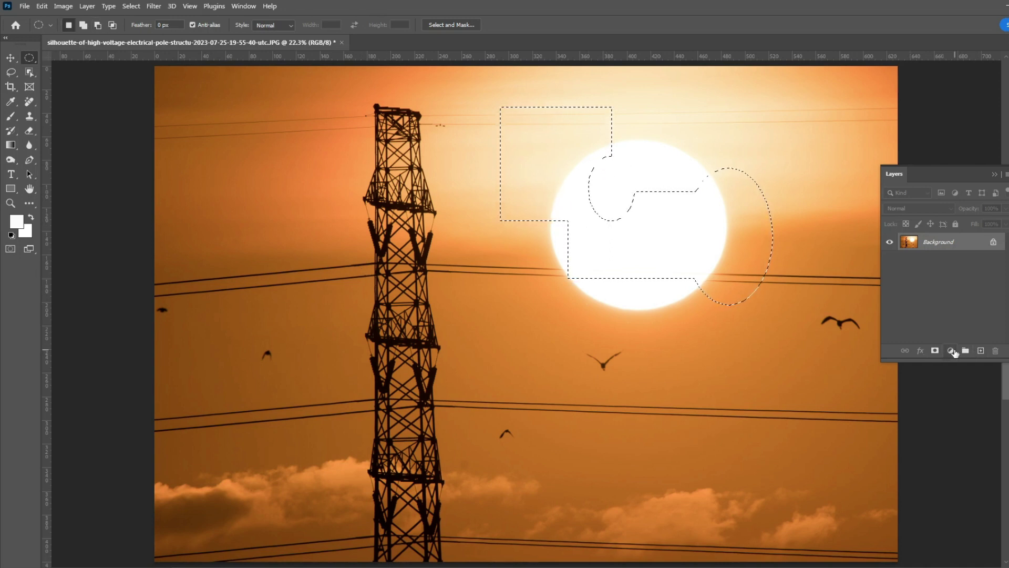
Step: Fill the combined selection with a mid-gray Solid Color fill layer
left_click(951, 351)
left_click(964, 363)
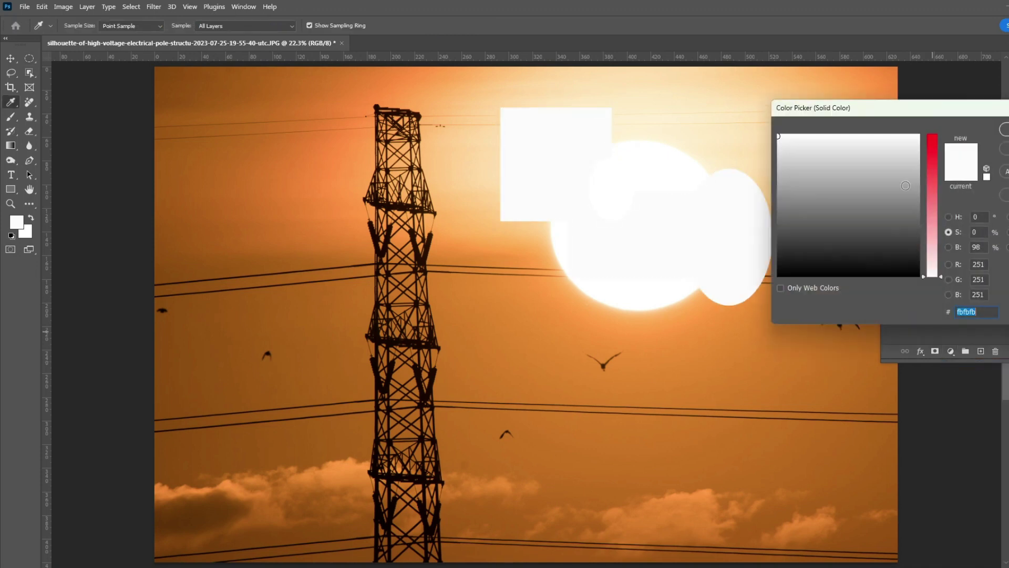
left_click(867, 204)
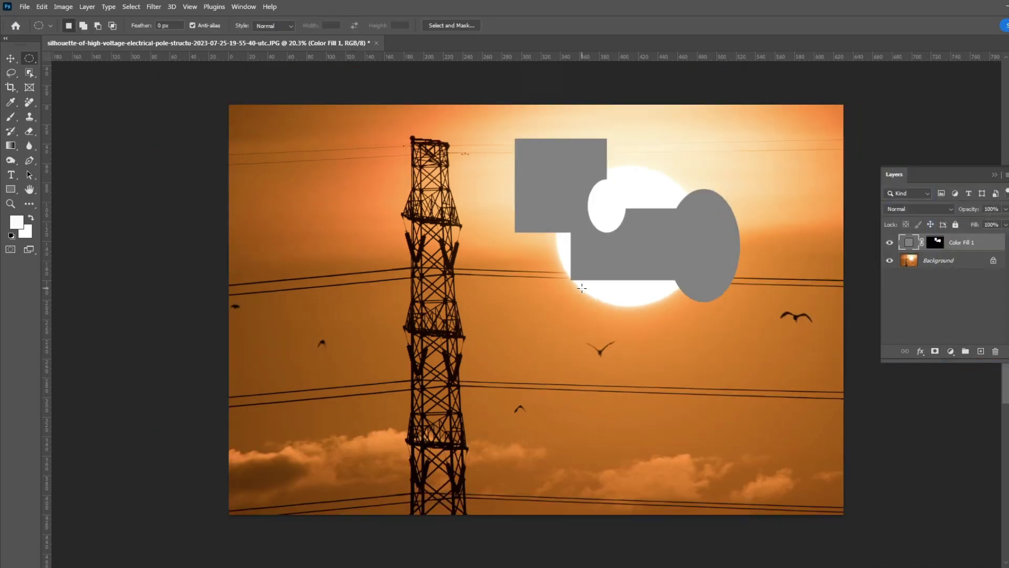
Step: Draw an elliptical selection left of the tower, add an overlapping ellipse around the tower, and subtract a third ellipse near its top
scroll(554, 239, "down", 2)
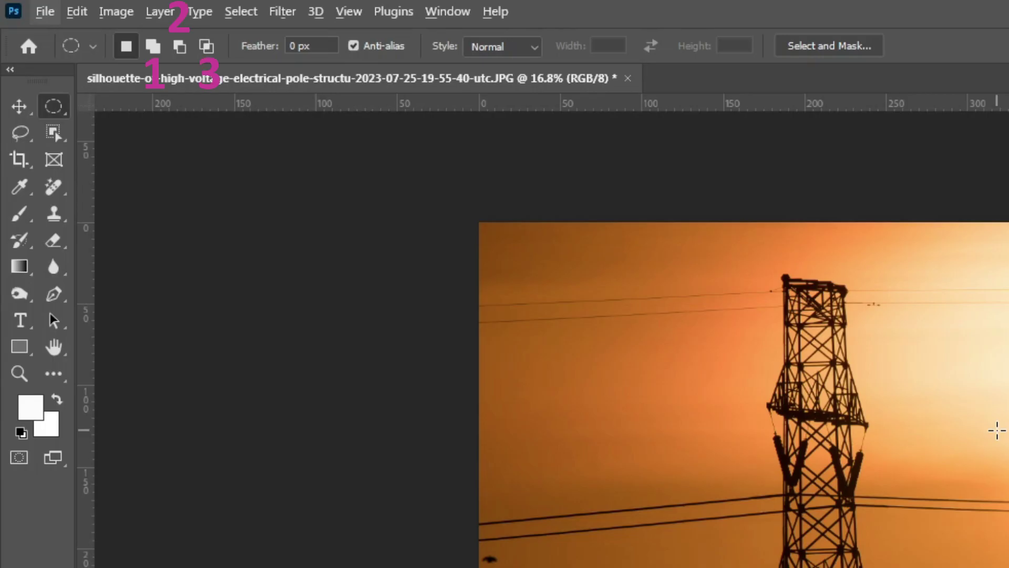
scroll(997, 431, "up", 1)
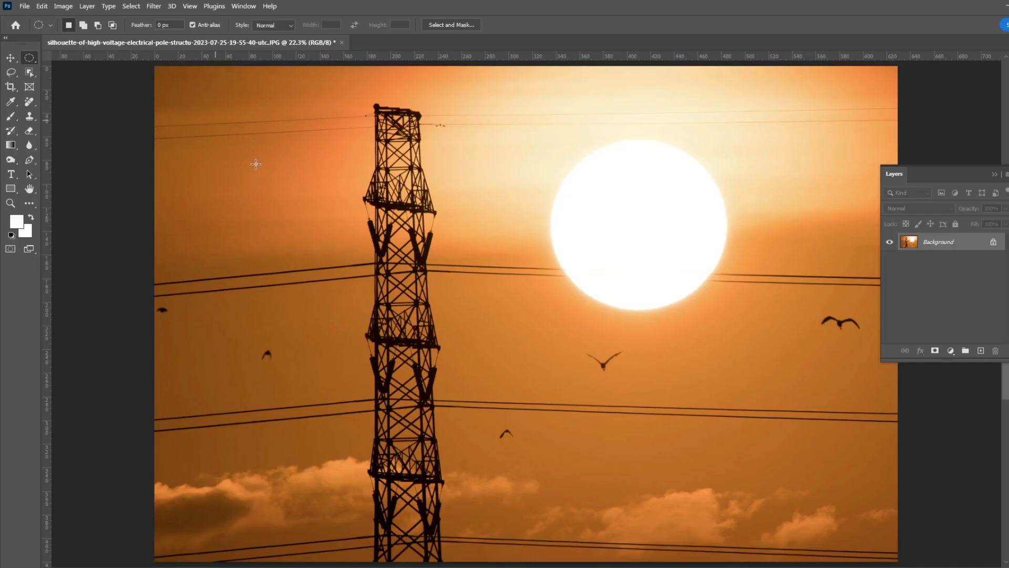
left_click_drag(691, 567, 396, 221)
left_click(84, 29)
left_click_drag(470, 119, 332, 325)
left_click(102, 27)
left_click_drag(284, 91, 413, 207)
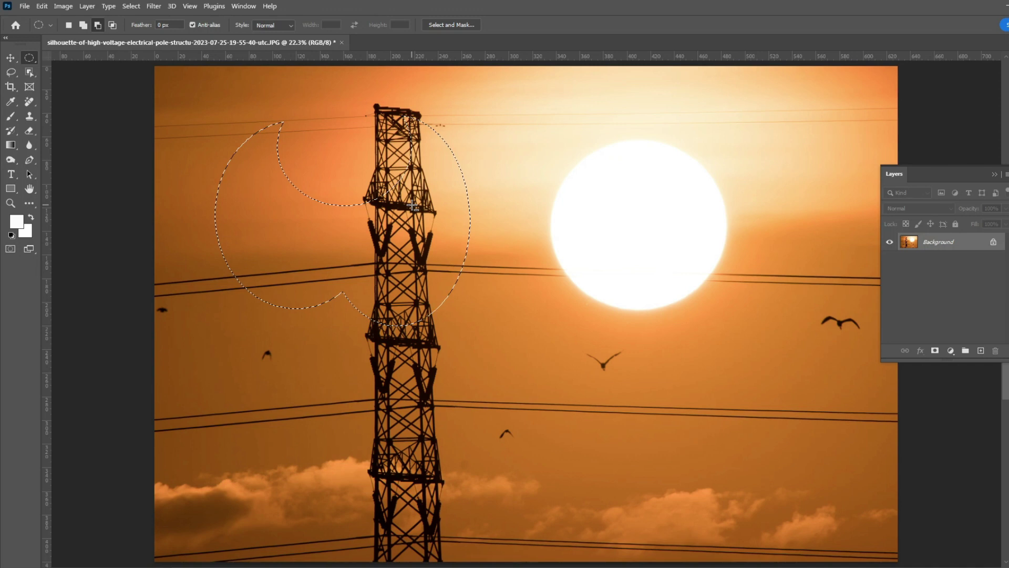
Step: Intersect the two-ellipse selection around the tower with a large ellipse about 243 by 156 mm reaching from the sun to the tower's right side
left_click(113, 25)
left_click_drag(730, 120, 433, 341)
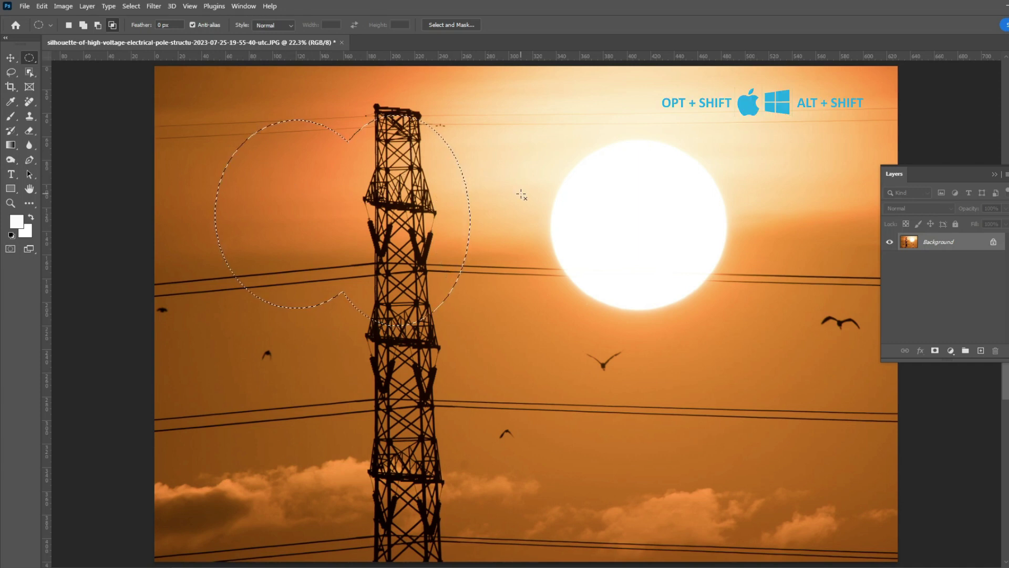
key("alt")
key("alt+shift")
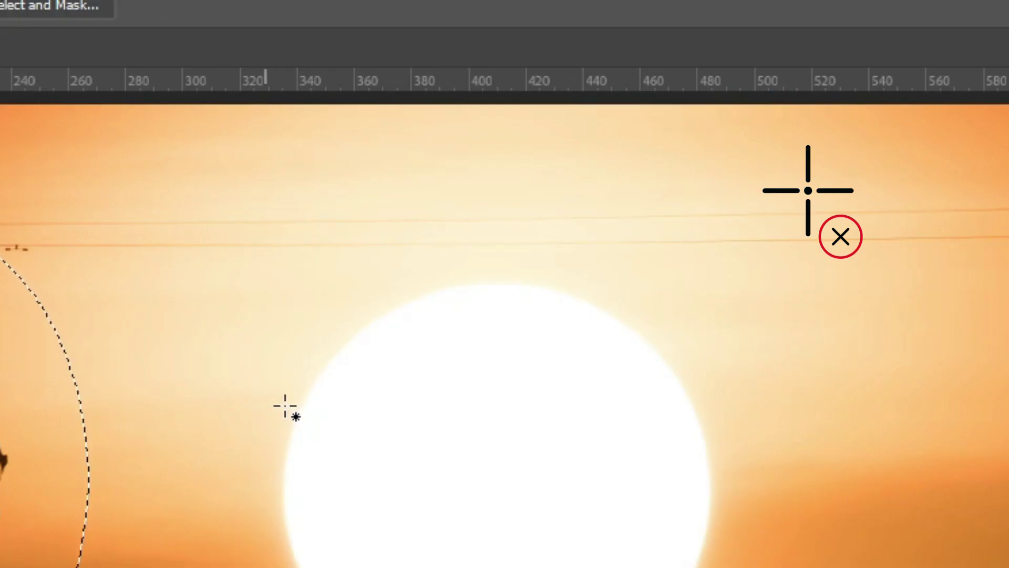
left_click_drag(648, 247, 0, 567)
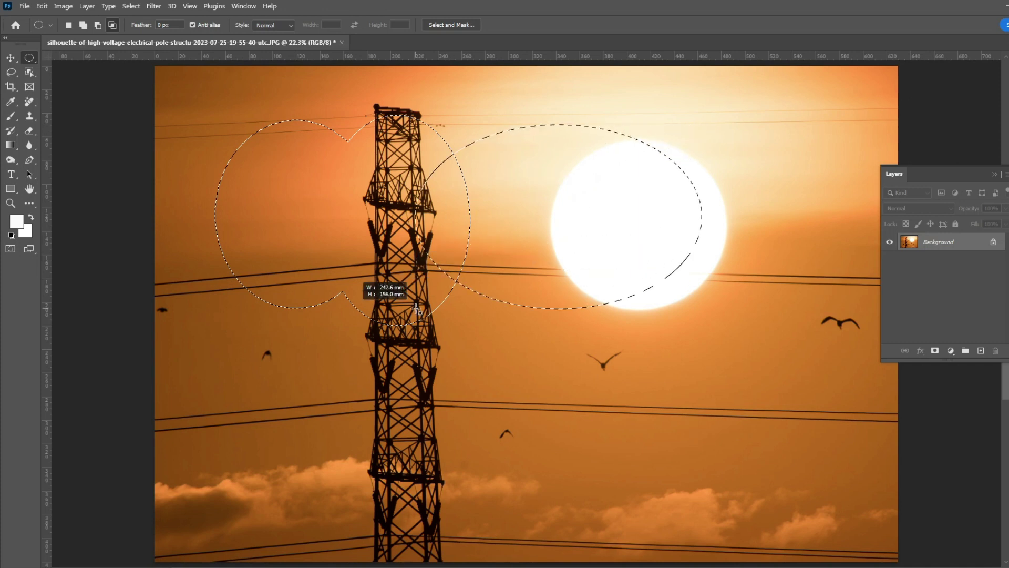
left_click_drag(416, 309, 417, 310)
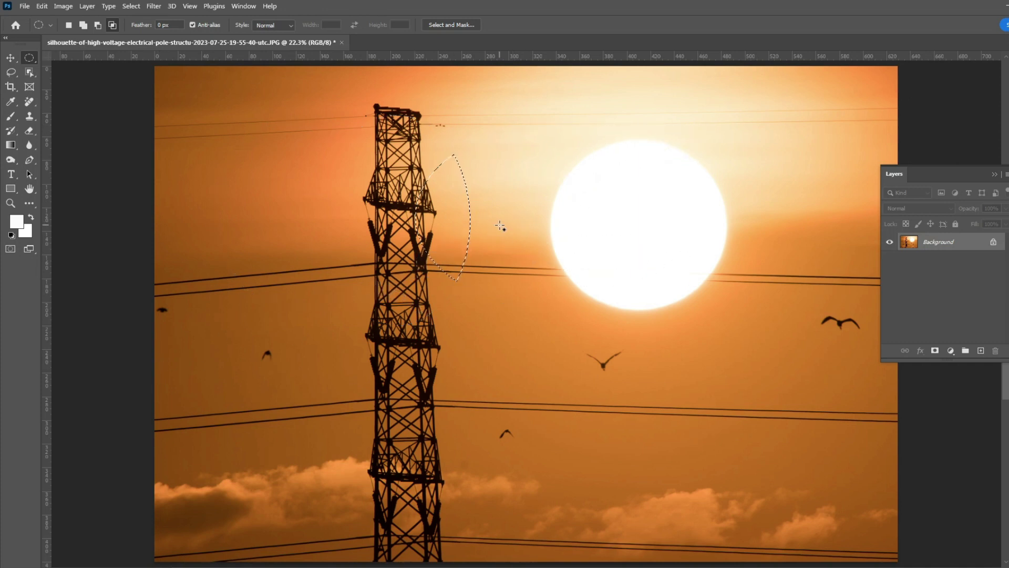
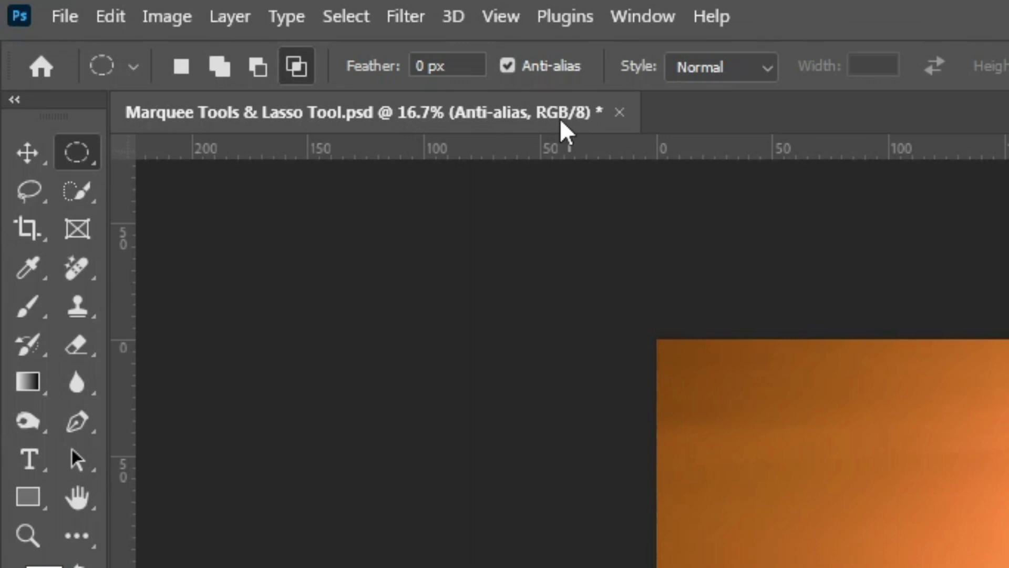
Step: Turn off anti-aliasing, fill a new circular selection over the sun's lower-right edge with purple on the Anti-alias layer, and deselect
left_click(506, 65)
left_click_drag(632, 238, 748, 381)
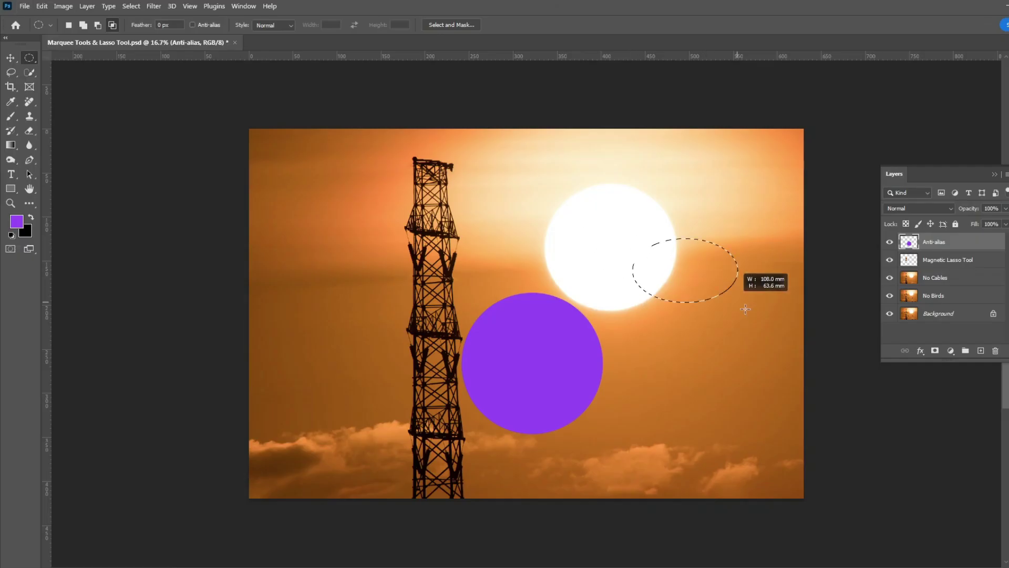
key("alt+BackSpace")
key("ctrl+d")
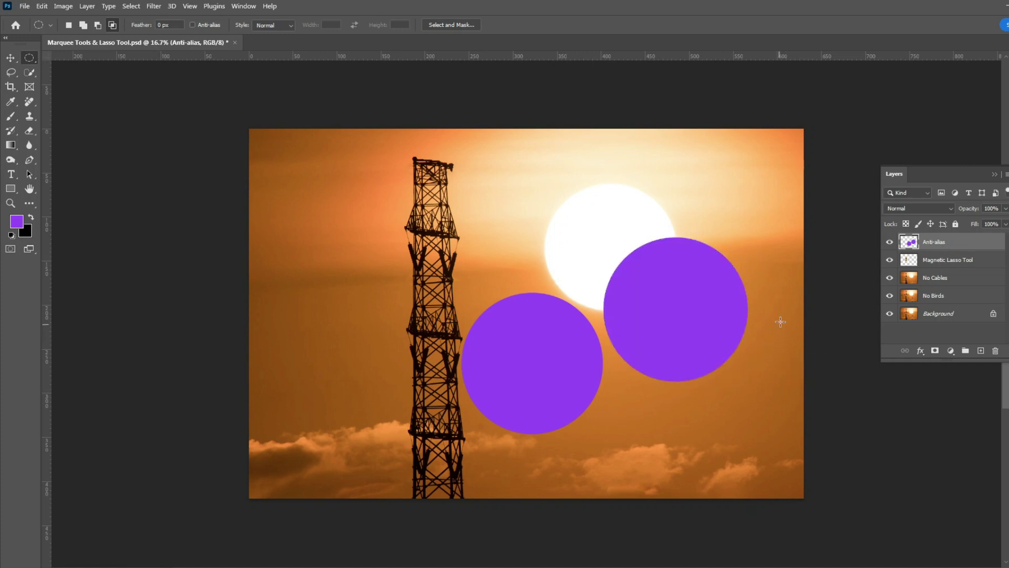
Step: Show only the Anti-alias layer and compare the facing edges of the two purple circles at high magnification
left_click(889, 242, "alt")
scroll(596, 334, "up", 8)
scroll(596, 334, "up", 5)
scroll(376, 386, "up", 8)
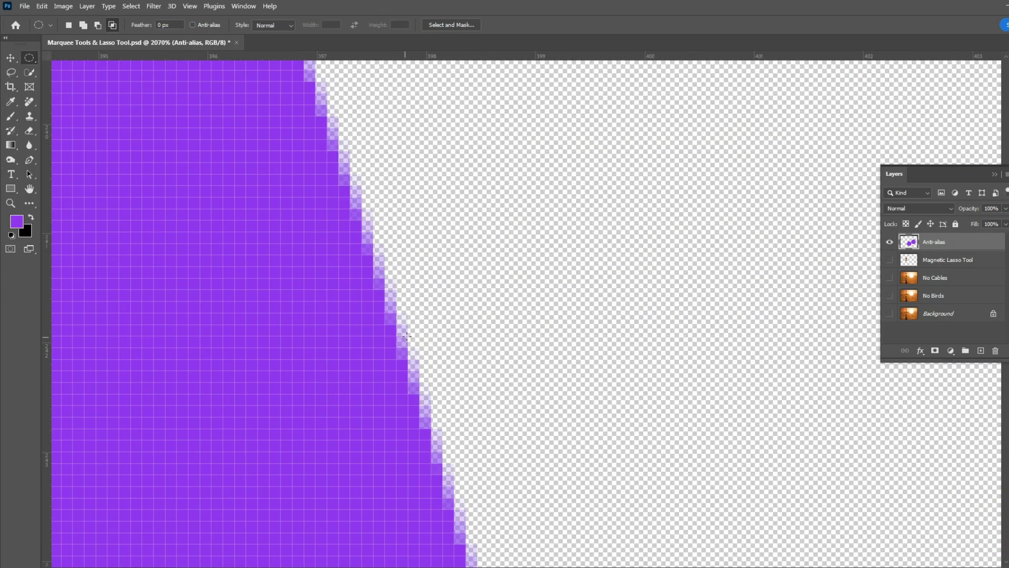
scroll(445, 403, "down", 12)
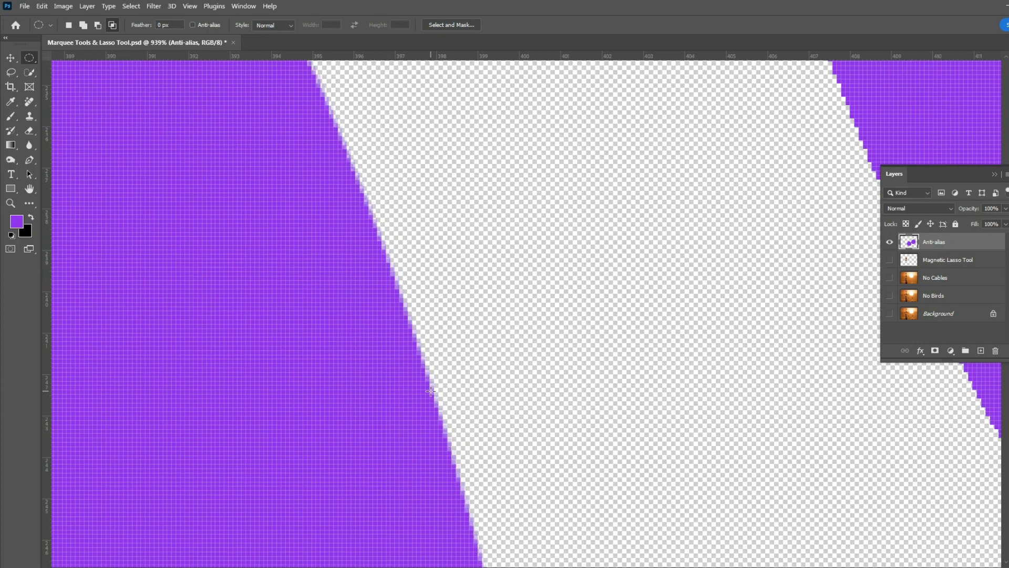
scroll(467, 377, "up", 5)
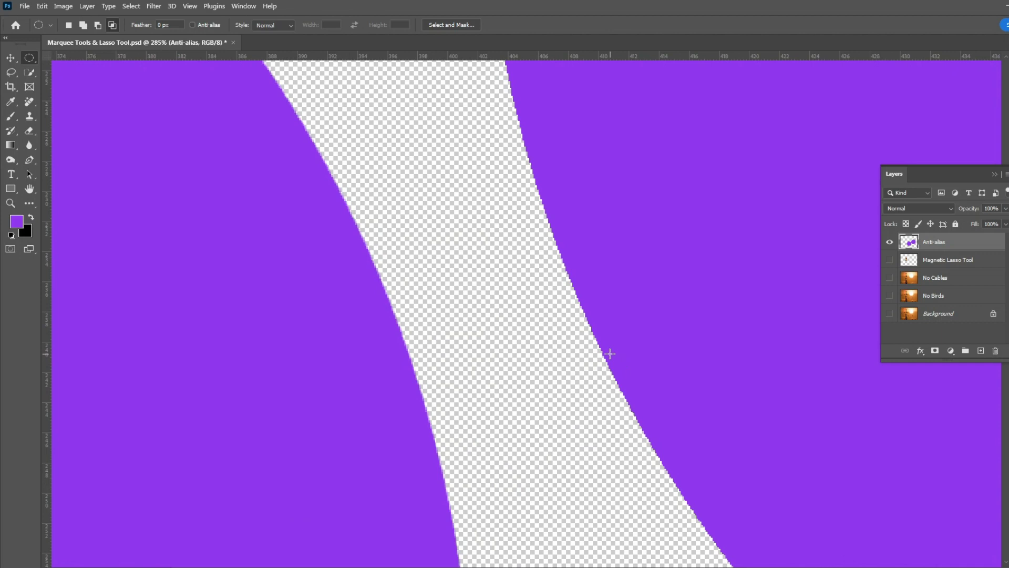
scroll(605, 352, "up", 5)
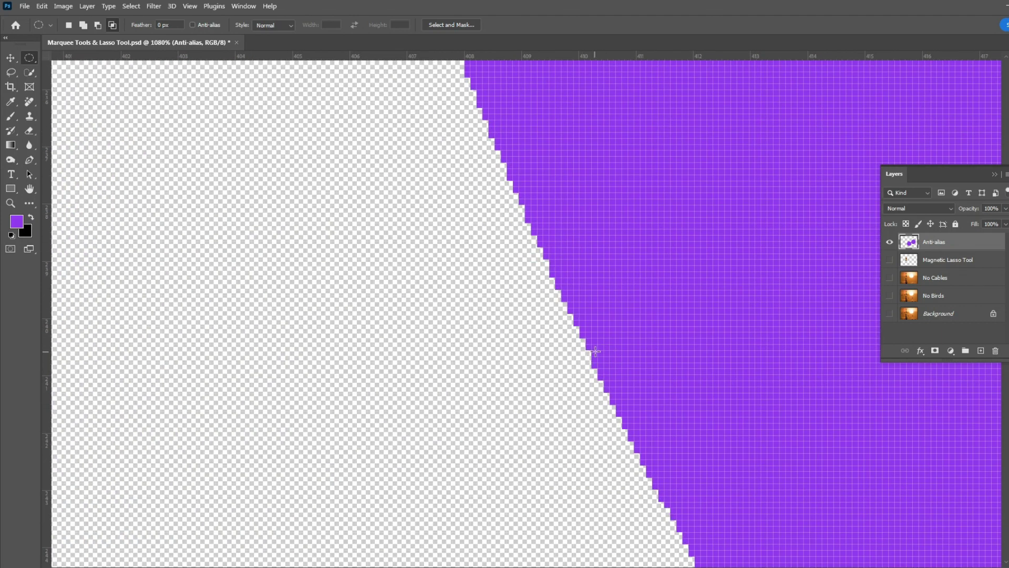
key("ctrl+0")
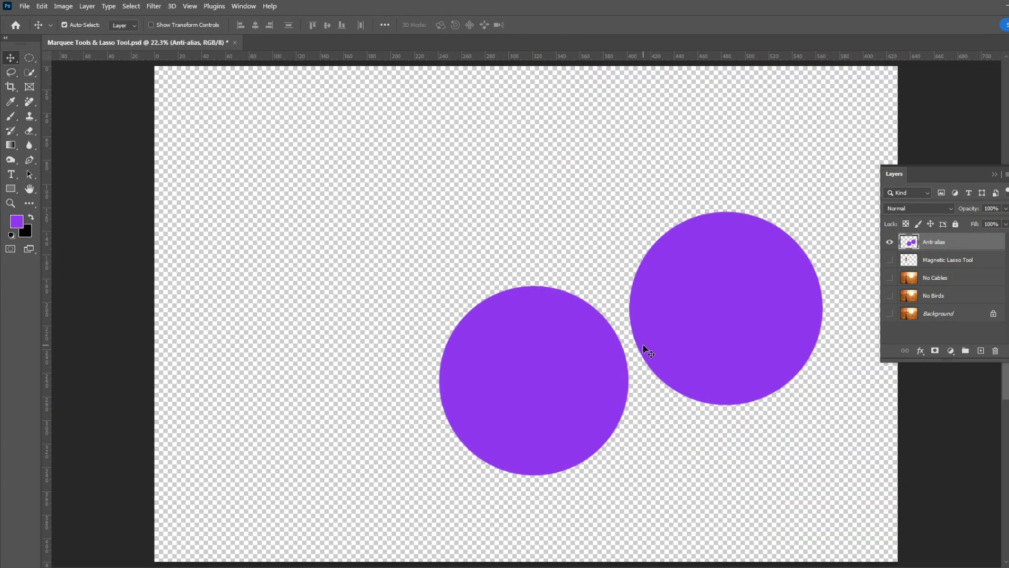
scroll(644, 345, "up", 10)
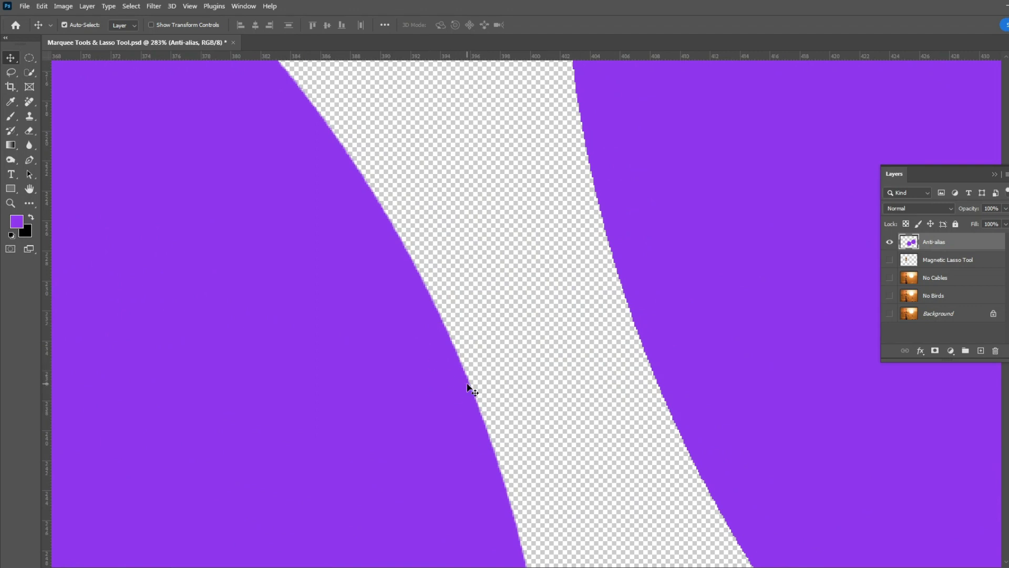
key("m")
scroll(399, 335, "up", 8)
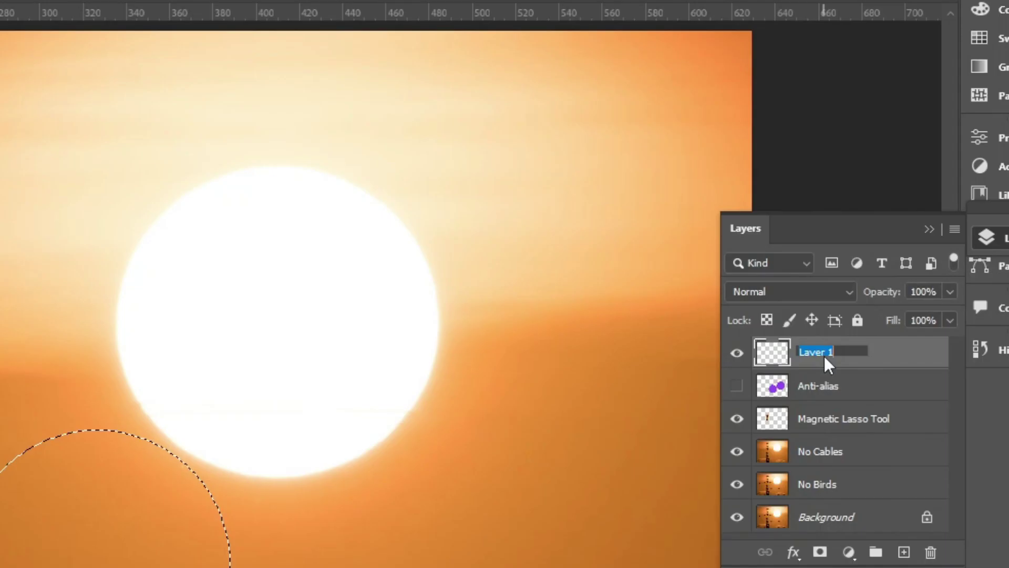
Step: Rename the new layer Feather and fill its circular selection with the purple foreground color
type("Feather")
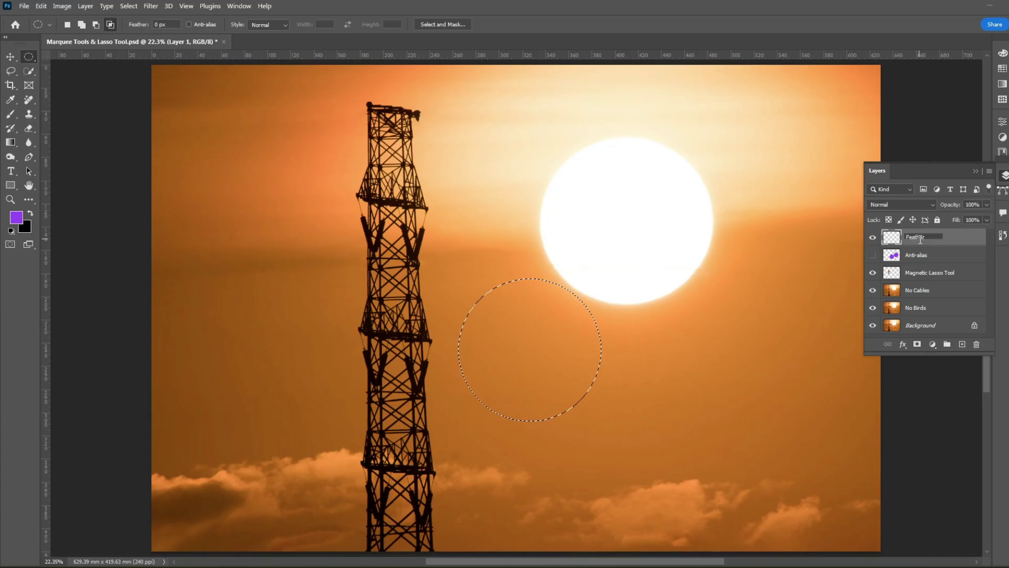
key("Return")
key("alt+BackSpace")
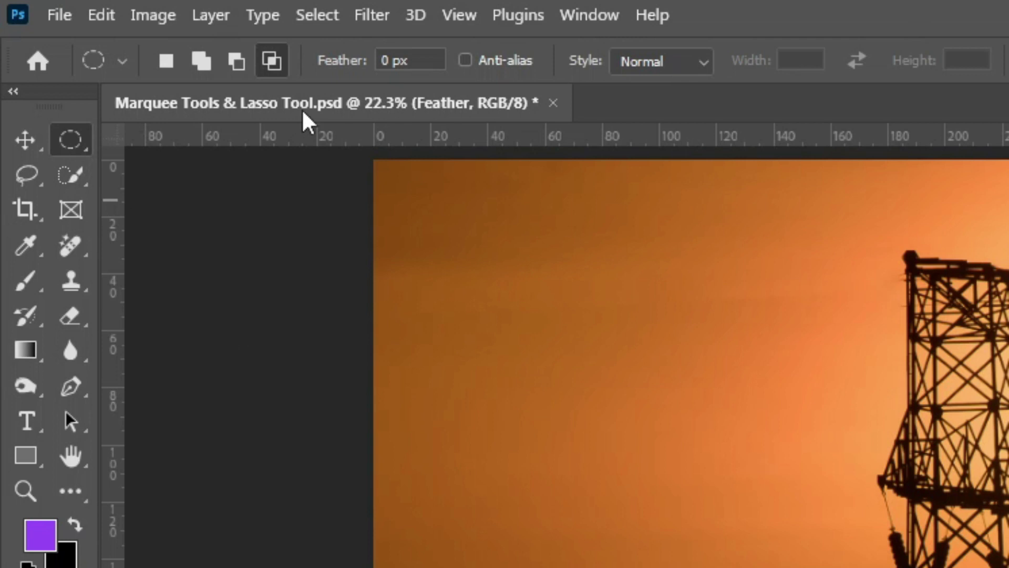
Step: Set the Elliptical Marquee feather to 20 px, fill a second circle over the sun's lower-right edge with purple, and deselect
left_click(427, 61)
type("20")
key("Return")
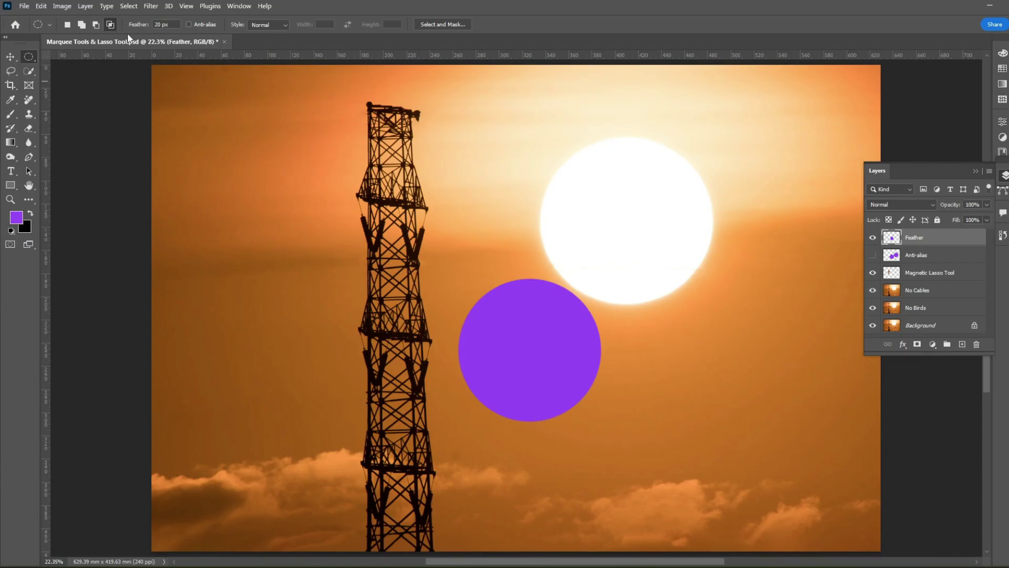
left_click_drag(642, 231, 769, 458)
key("alt+BackSpace")
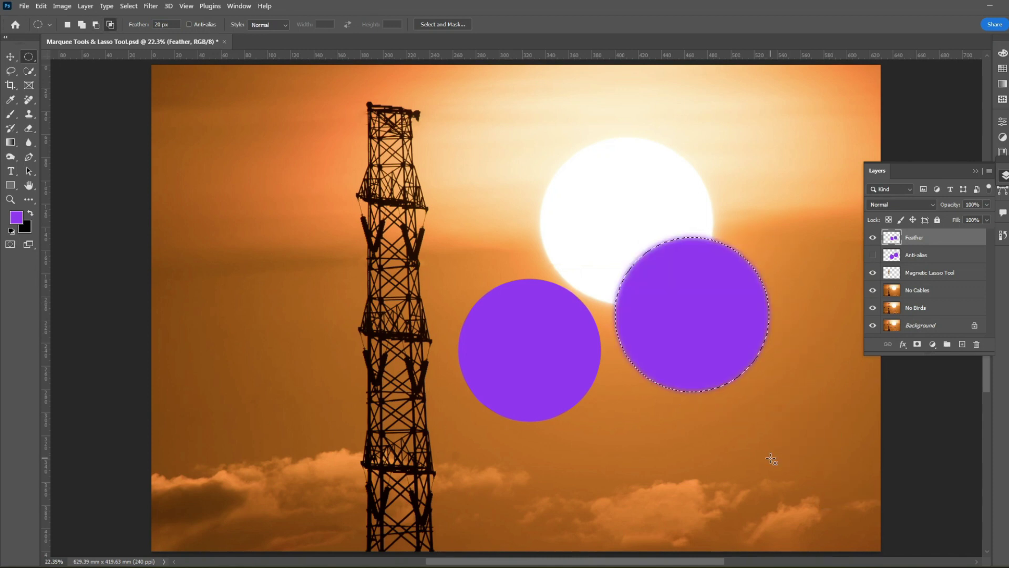
key("ctrl+d")
scroll(631, 336, "up", 8)
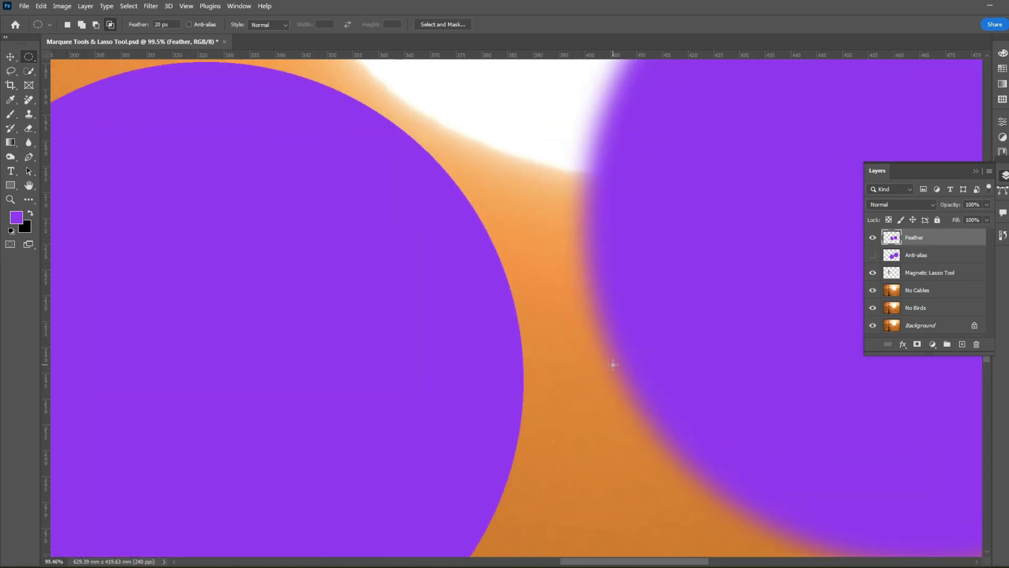
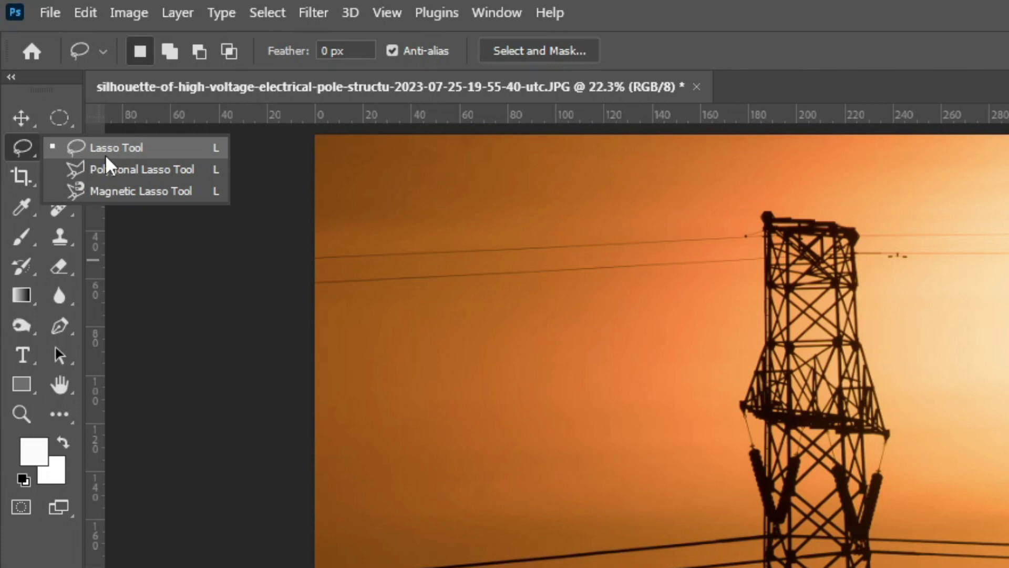
Step: With the Lasso tool, outline the bird below the sun and add the smaller bird nearer the tower to the selection
left_click(105, 152)
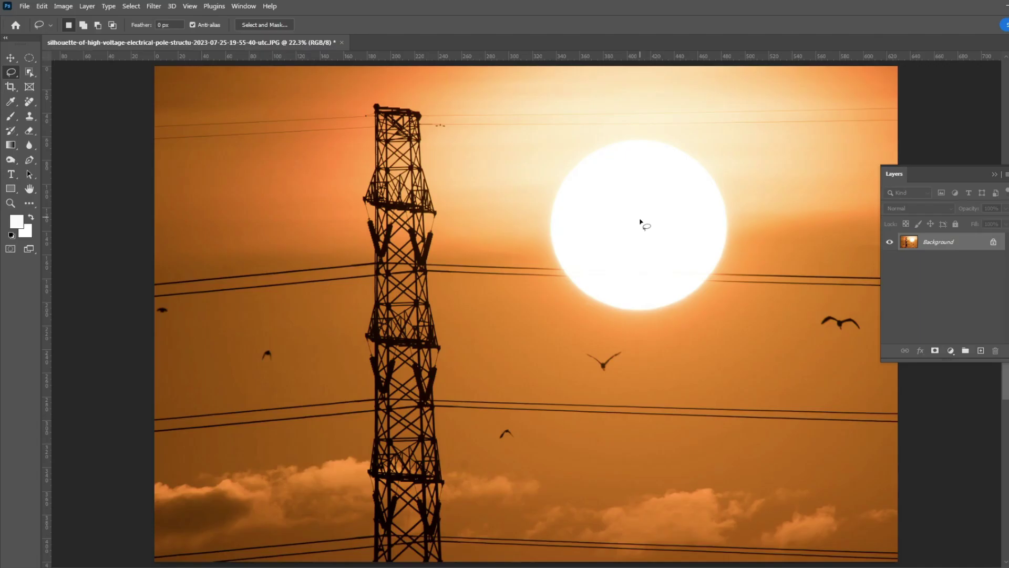
left_click_drag(630, 358, 630, 349)
left_click_drag(498, 425, 522, 440)
mouse_move(547, 158)
left_mouse_down()
mouse_move(660, 336)
mouse_move(773, 239)
mouse_move(608, 110)
mouse_move(578, 132)
left_mouse_up()
left_click(575, 133)
left_click_drag(582, 369, 613, 374)
key("shift")
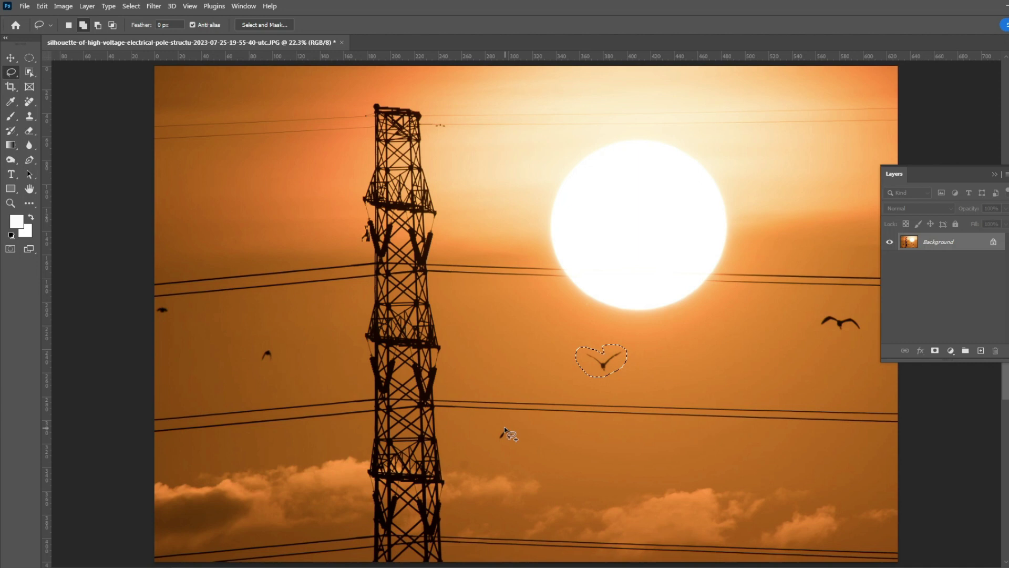
mouse_move(504, 423)
left_mouse_down()
mouse_move(517, 438)
mouse_move(519, 427)
mouse_move(506, 424)
mouse_move(524, 448)
mouse_move(521, 428)
left_mouse_up()
Step: Remove the two selected birds with Content-Aware Fill output to a New Layer, and clear the selection
left_click(42, 6)
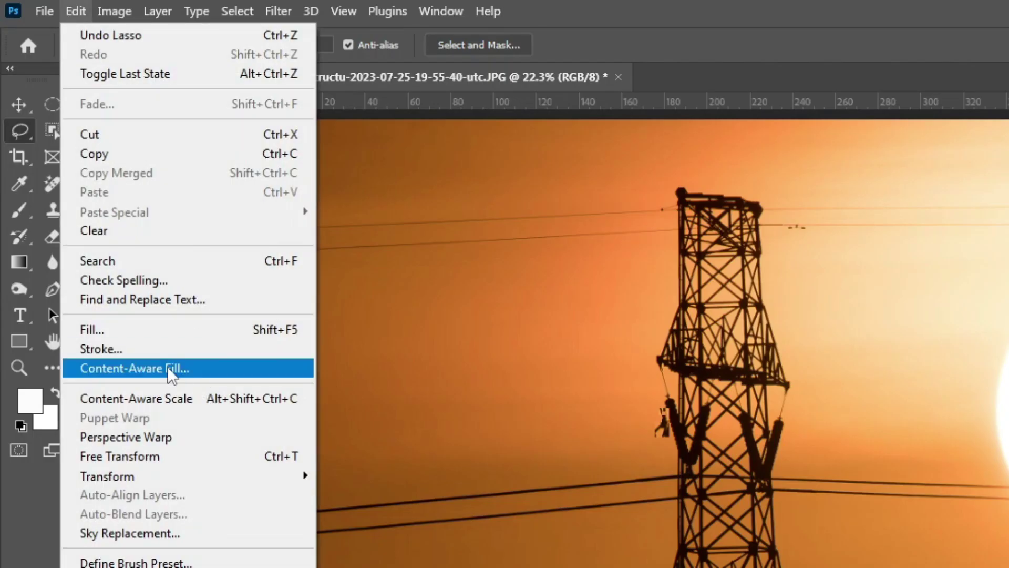
left_click(170, 370)
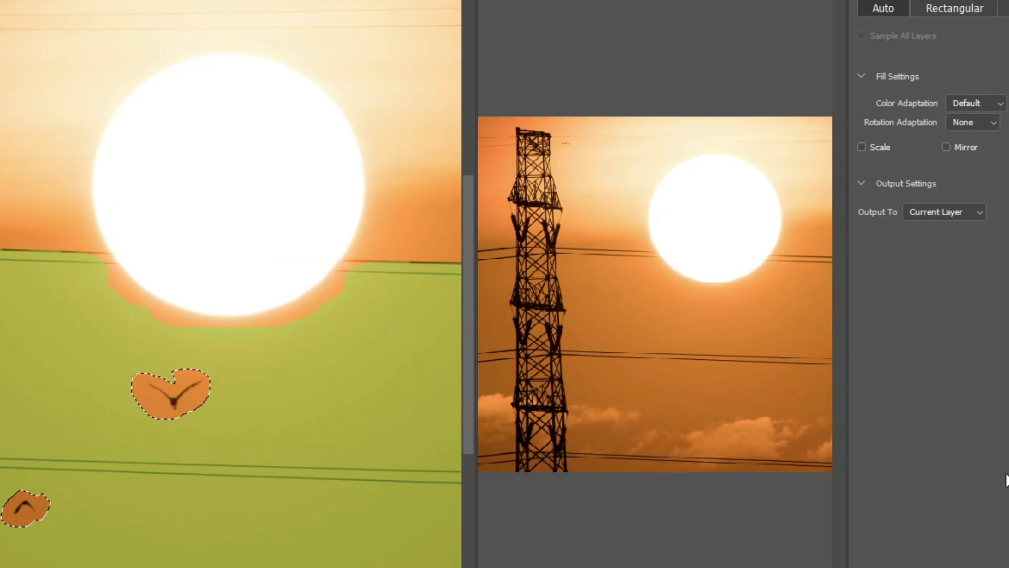
left_click(974, 211)
left_click(952, 239)
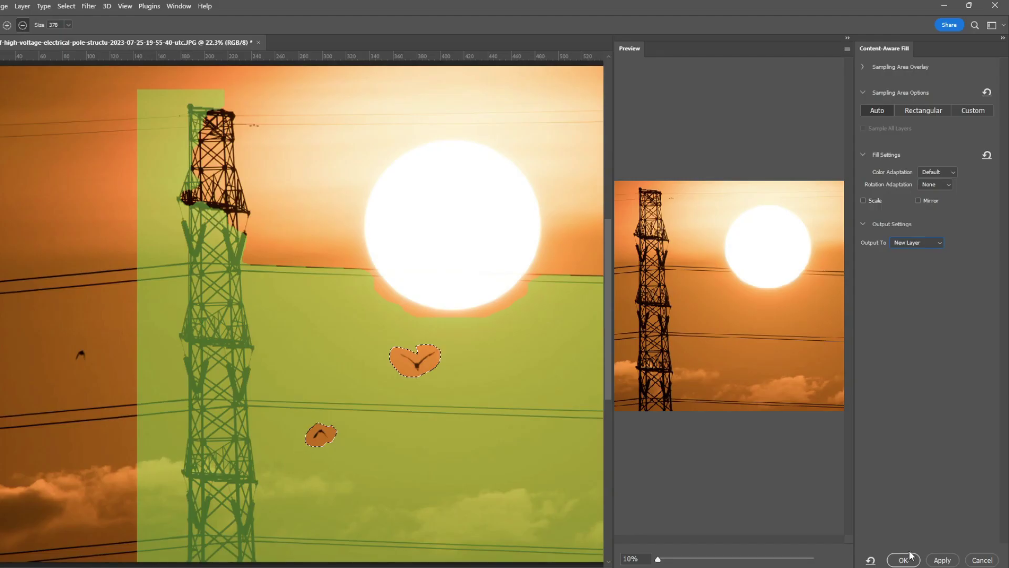
left_click(912, 562)
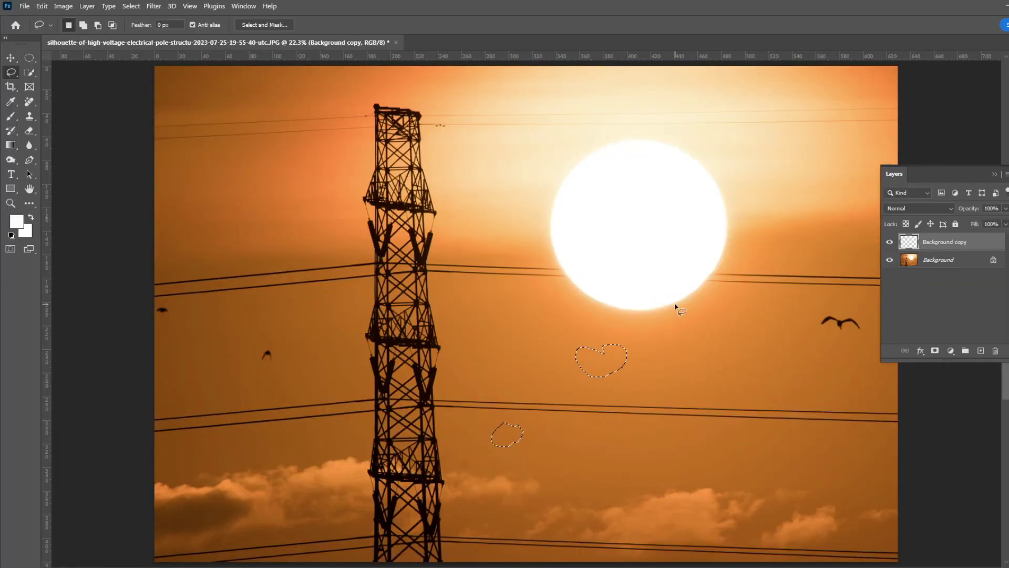
key("ctrl+d")
Step: Compare the photo with the Background copy layer hidden and shown, and examine that layer's fill patches on their own
left_click(889, 243)
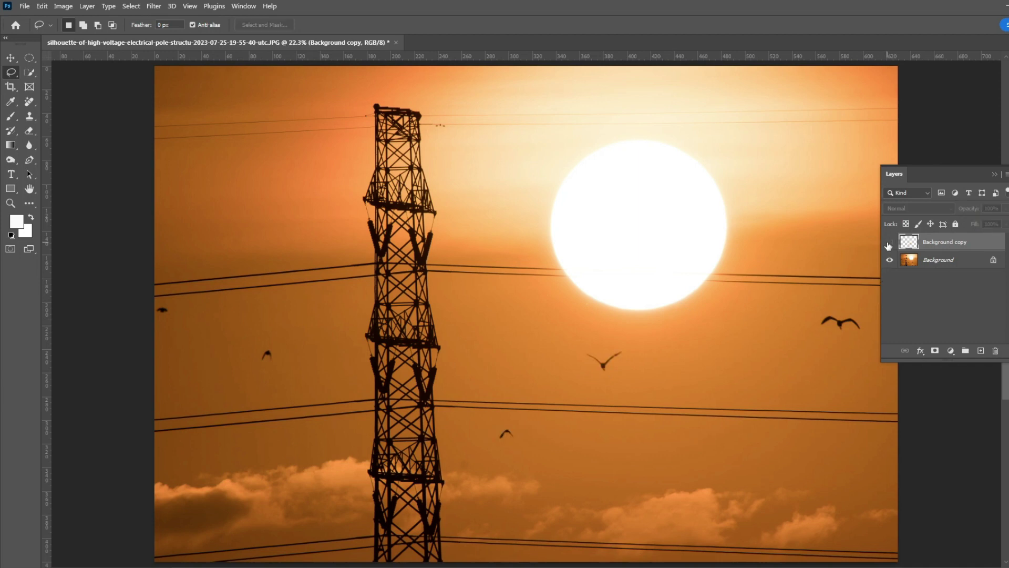
left_click(889, 243)
left_click(889, 243, "alt")
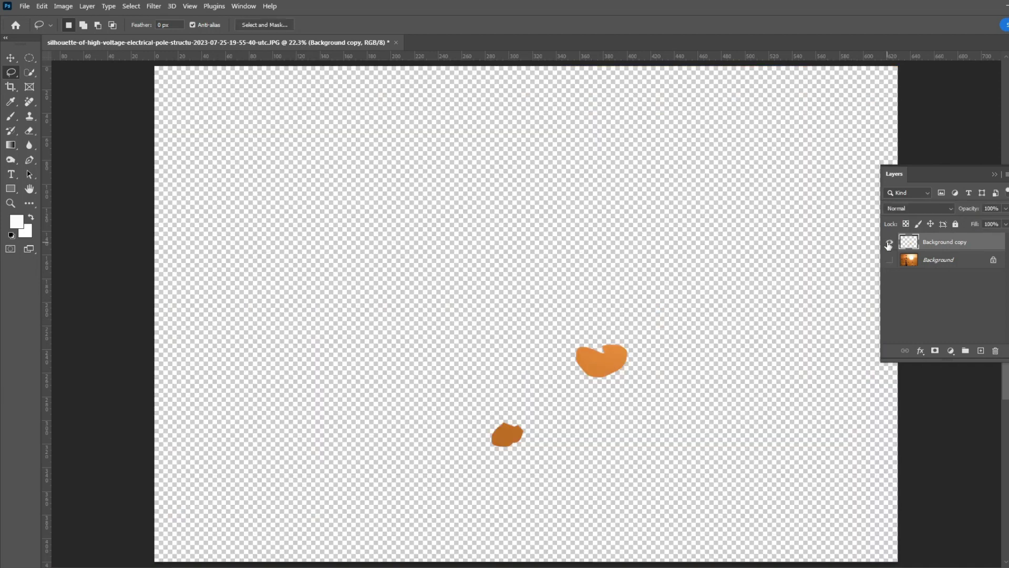
left_click(889, 260)
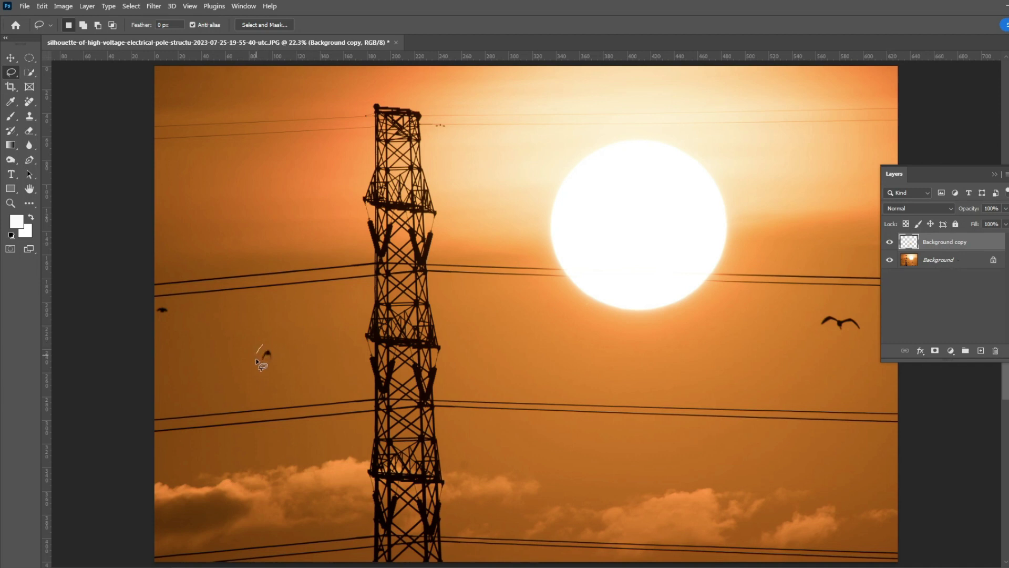
Step: Lasso the two birds left of the tower and the one right of the sun, copy them from Background to a new layer, and inspect it alone
left_click_drag(165, 306, 151, 317)
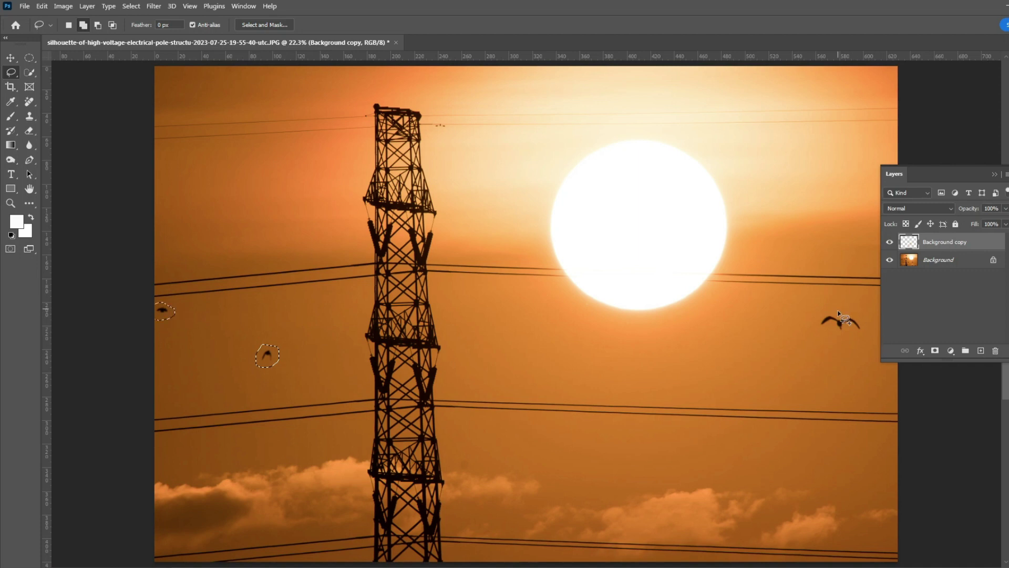
left_click_drag(845, 311, 847, 312)
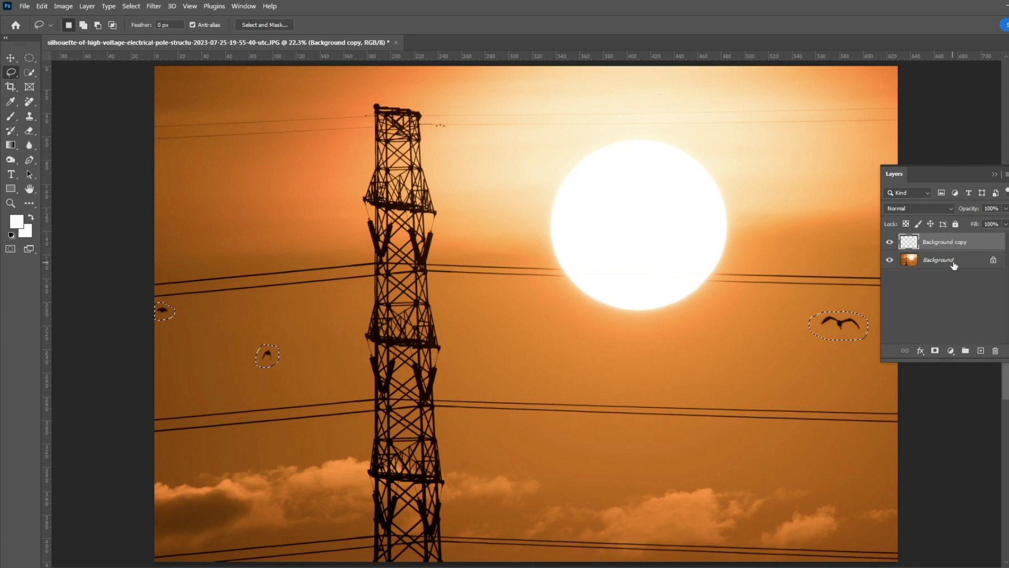
left_click(982, 264)
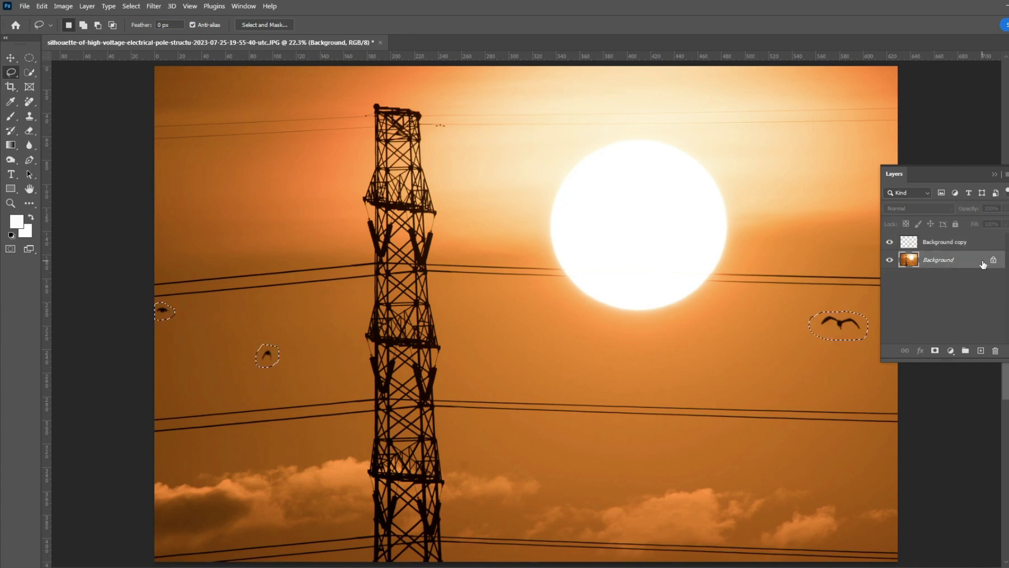
key("ctrl+j")
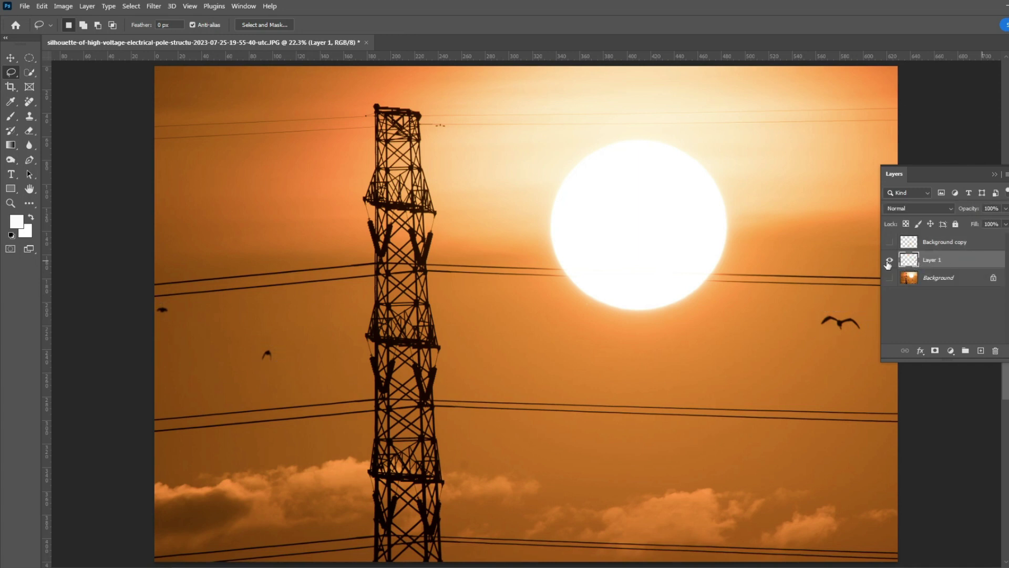
left_click(889, 262, "alt")
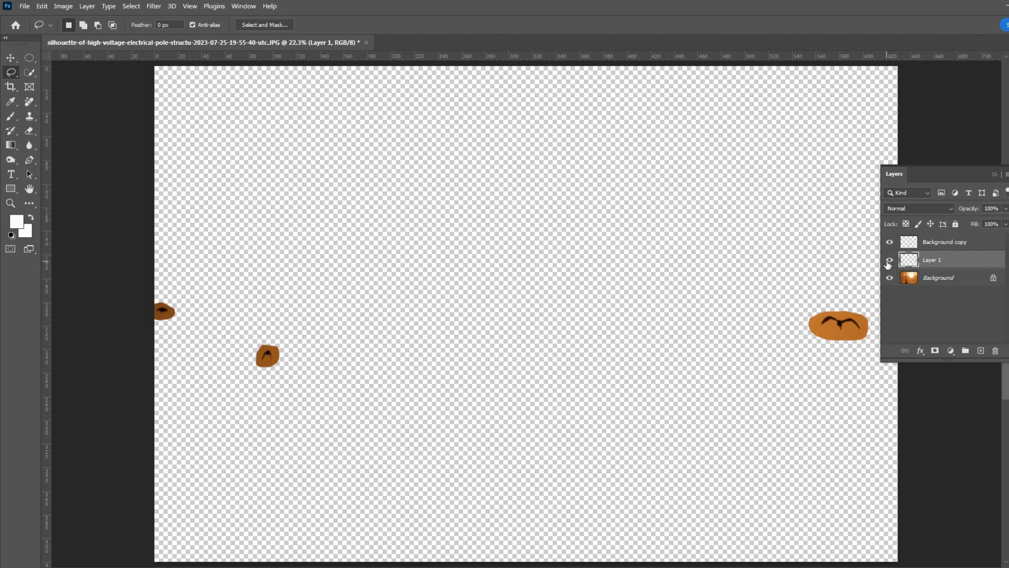
left_click(889, 263, "alt")
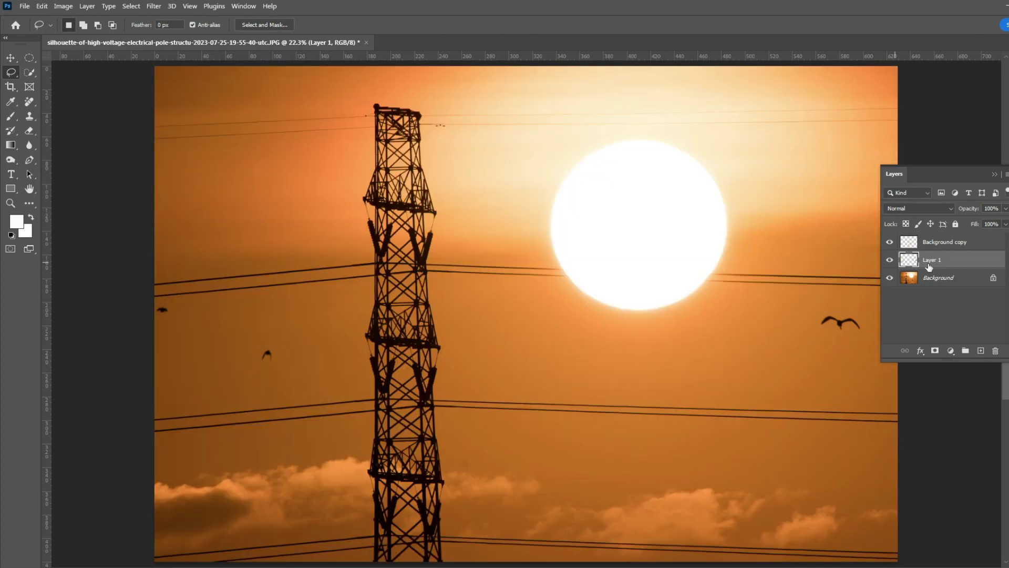
Step: Delete Layer 1, and duplicate the Background layer once and delete that duplicate
left_click_drag(937, 264, 996, 350)
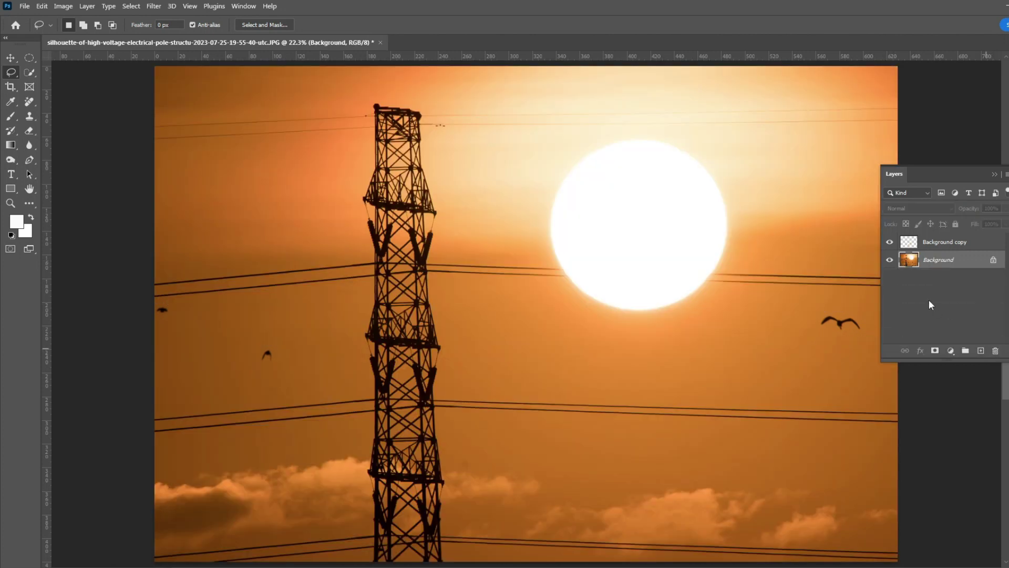
key("ctrl+j")
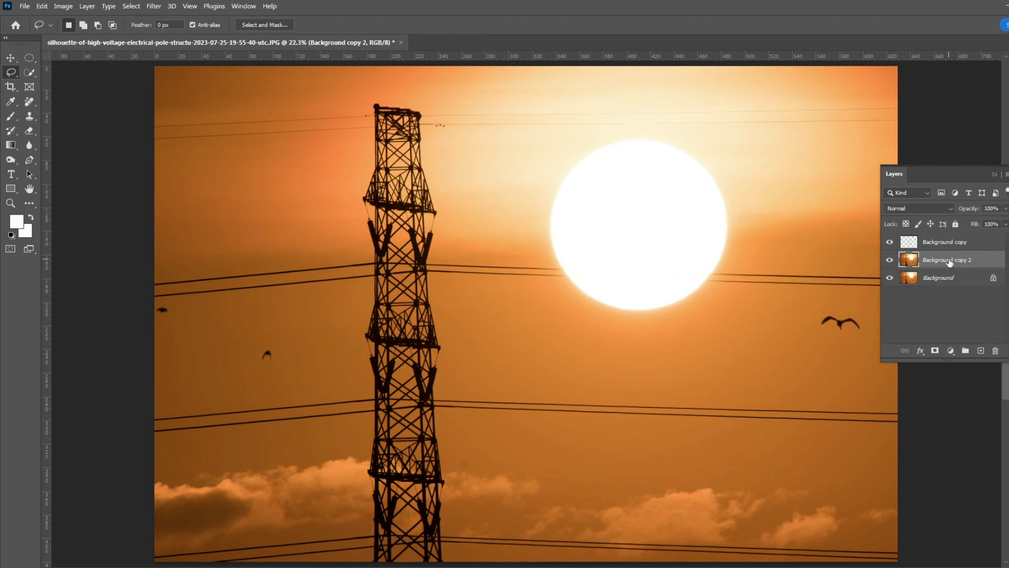
left_click_drag(913, 266, 995, 351)
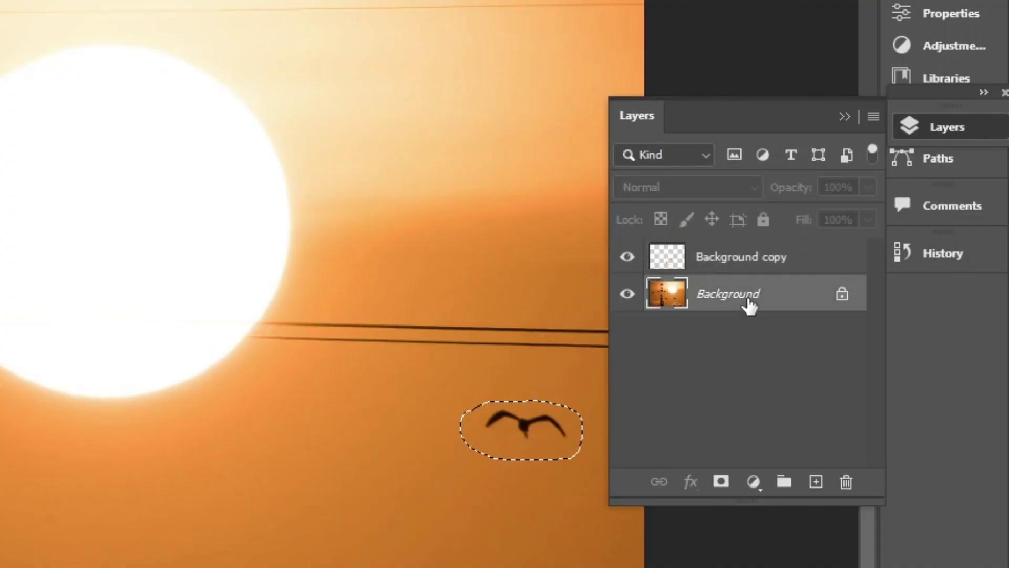
Step: Duplicate the Background layer and merge the duplicate with the Background copy layer that holds the fill patches
left_click_drag(803, 304, 812, 475)
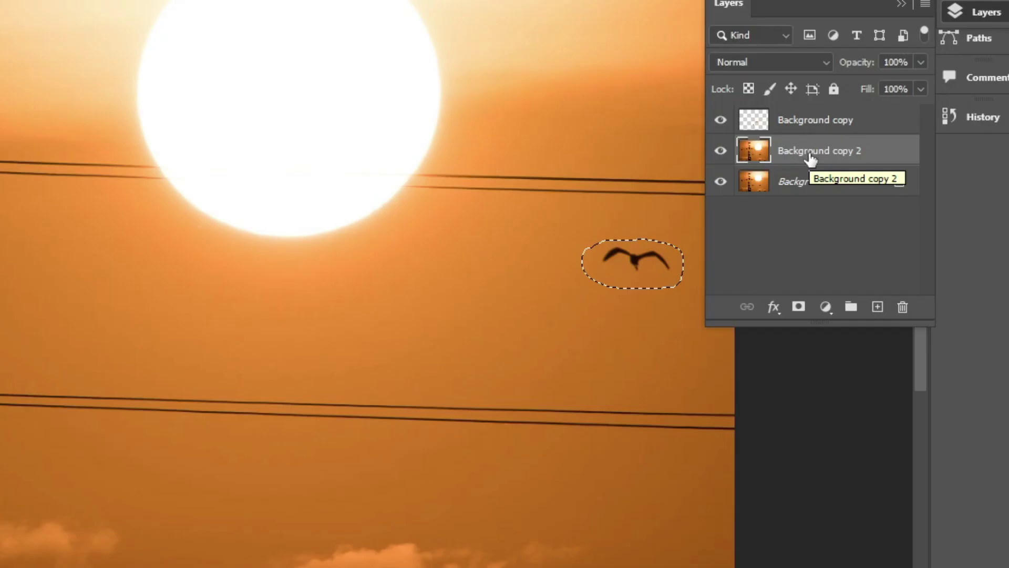
left_click(831, 122)
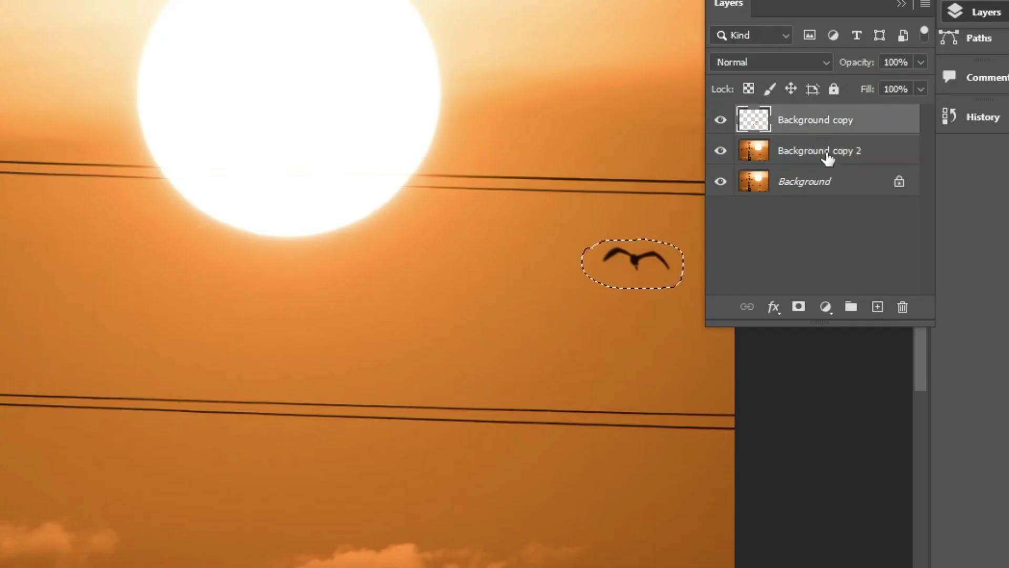
left_click(828, 157, "shift")
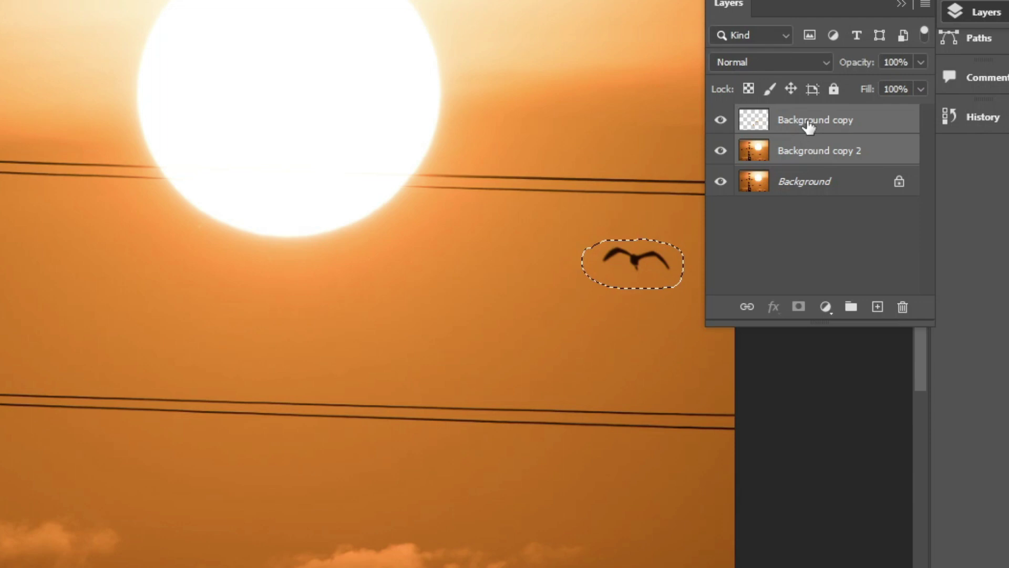
right_click(808, 125)
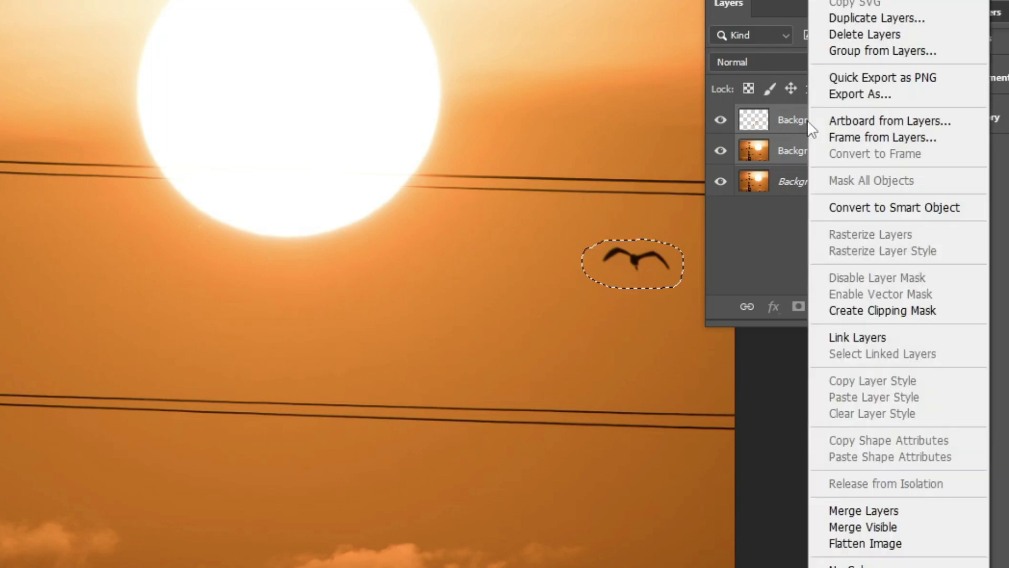
left_click(870, 510)
left_click(720, 150)
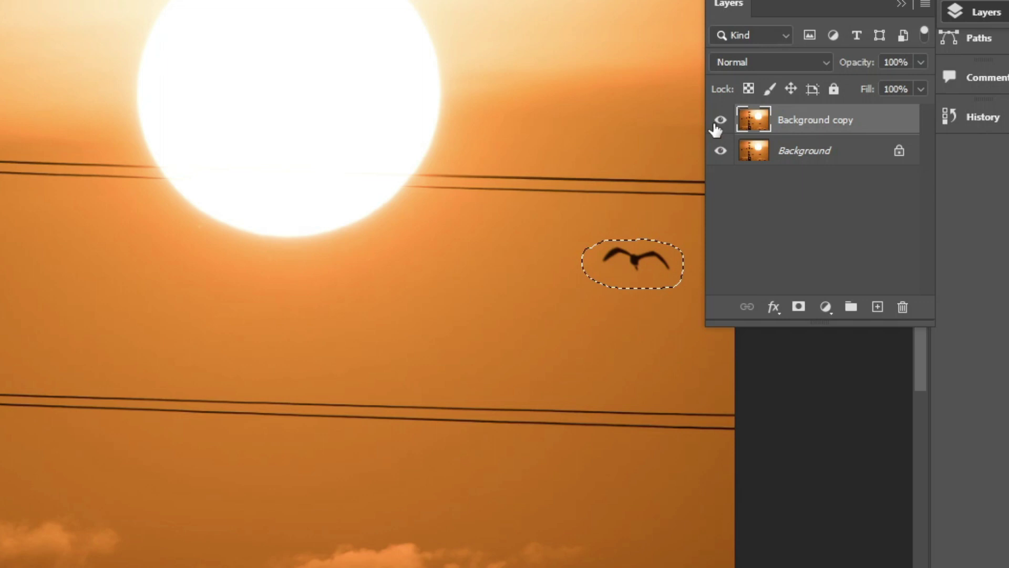
Step: Rename the merged layer as No Birds
double_click(806, 126)
type("No Birds")
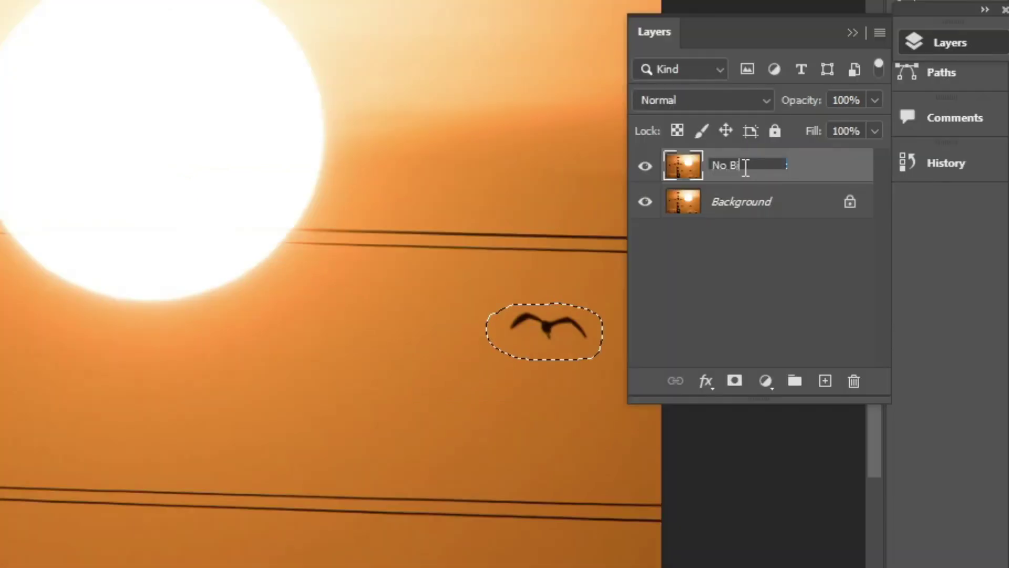
key("Return")
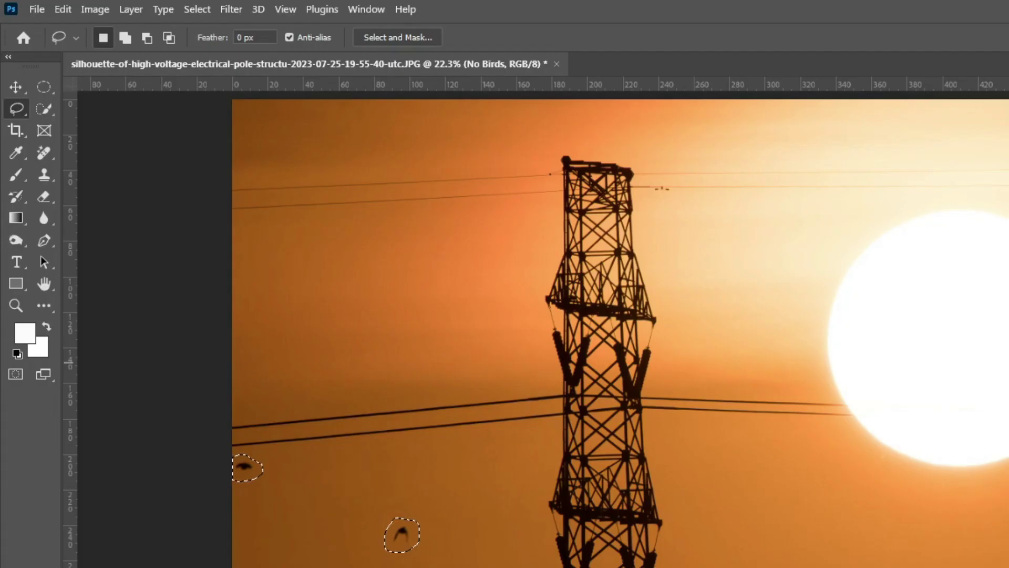
Step: Remove the selected birds from the No Birds layer with Content-Aware Fill output to Current Layer, and clear the selection
left_click(63, 9)
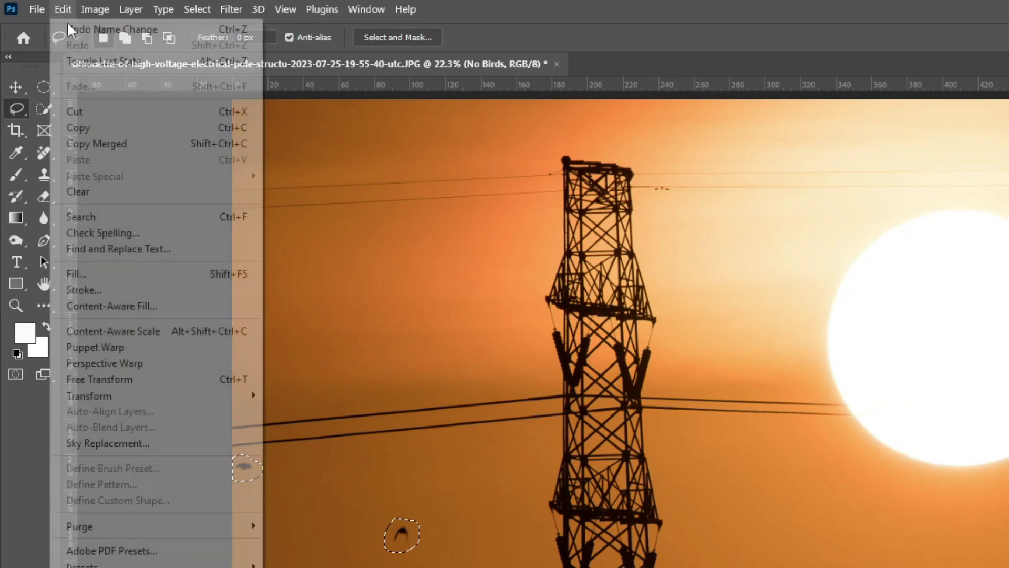
left_click(121, 311)
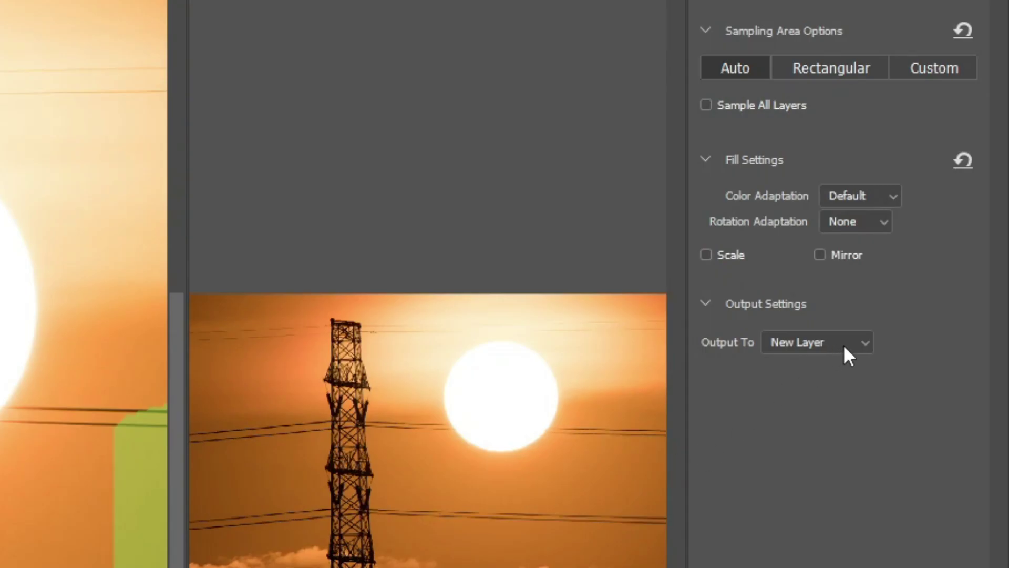
left_click(862, 345)
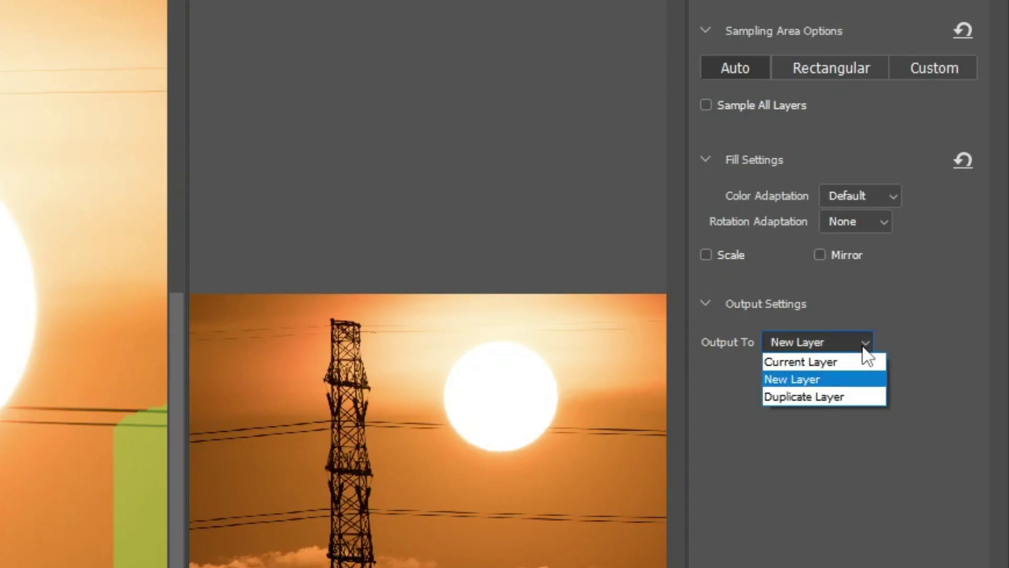
left_click(819, 362)
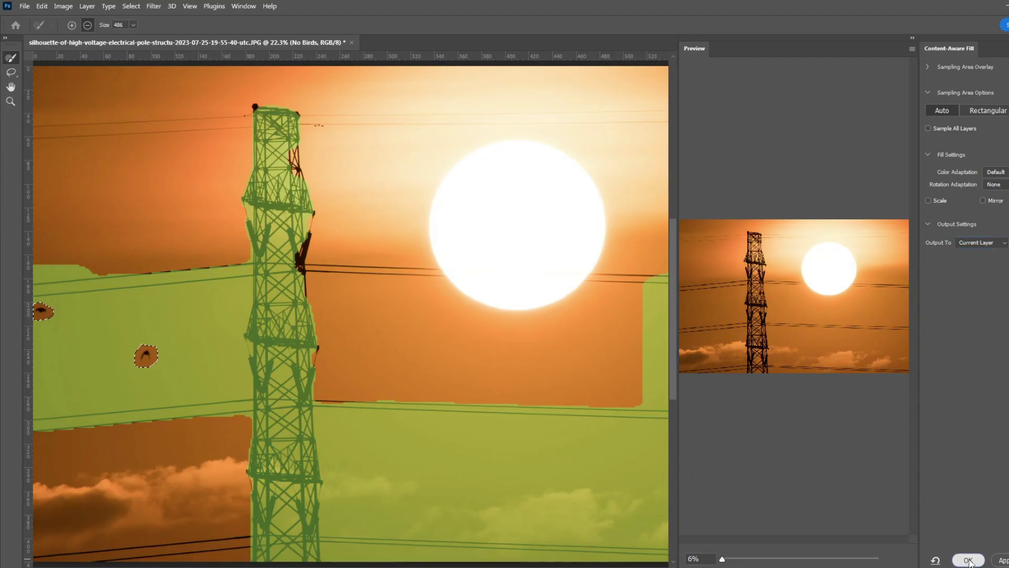
left_click(968, 558)
key("ctrl+d")
Step: Switch to the Polygonal Lasso tool, outline the sun with a closed straight-sided selection, and deselect it
scroll(518, 321, "down", 1)
mouse_move(589, 158)
left_mouse_down()
mouse_move(557, 177)
mouse_move(531, 223)
mouse_move(548, 301)
mouse_move(578, 328)
mouse_move(662, 340)
left_mouse_up()
mouse_move(718, 271)
left_mouse_down()
mouse_move(688, 183)
mouse_move(608, 153)
mouse_move(543, 185)
mouse_move(514, 269)
mouse_move(575, 351)
mouse_move(664, 350)
mouse_move(720, 298)
mouse_move(719, 211)
mouse_move(672, 165)
left_mouse_up()
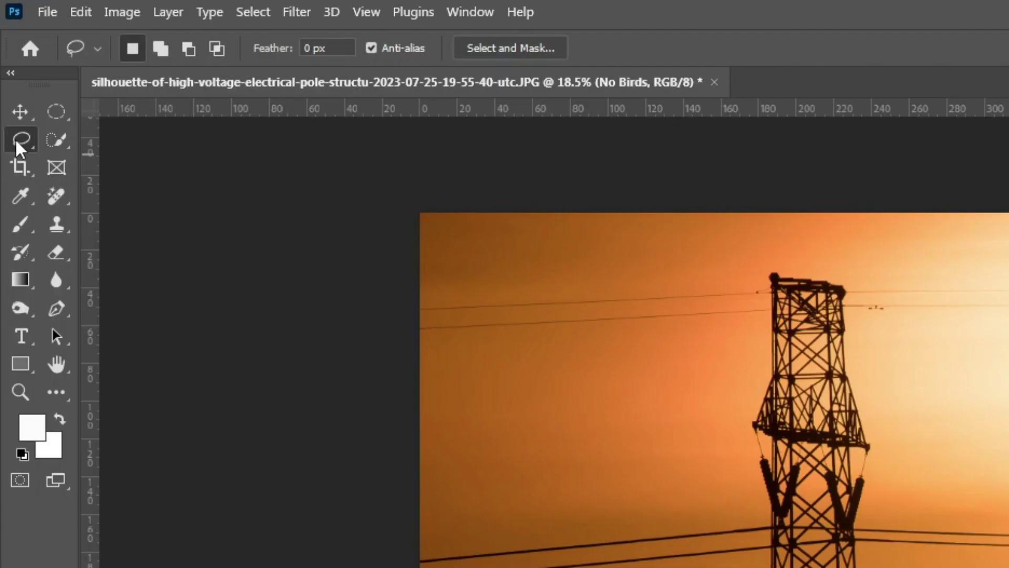
left_click(15, 138)
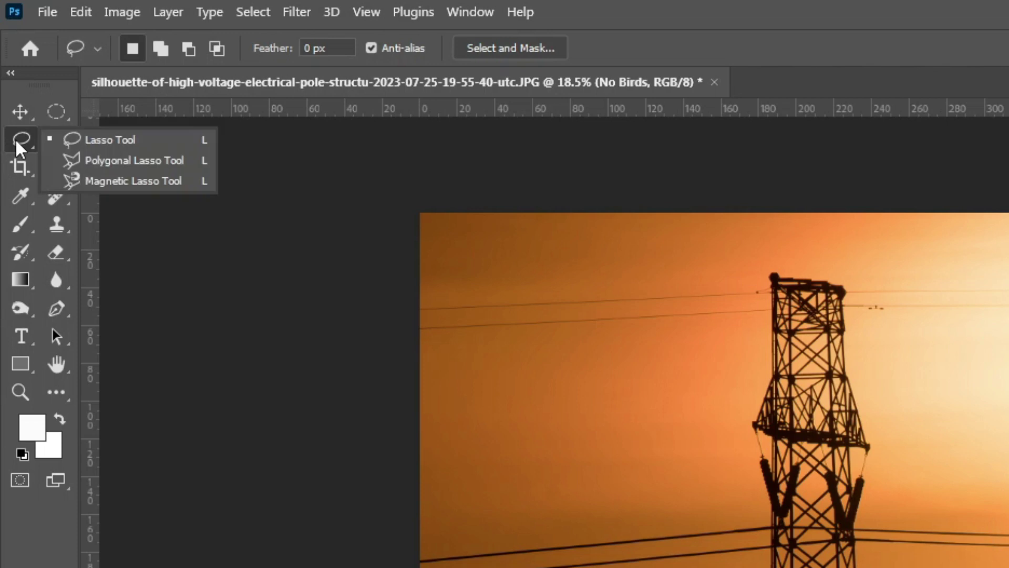
left_click(137, 160)
left_click(901, 336)
left_click(1004, 295)
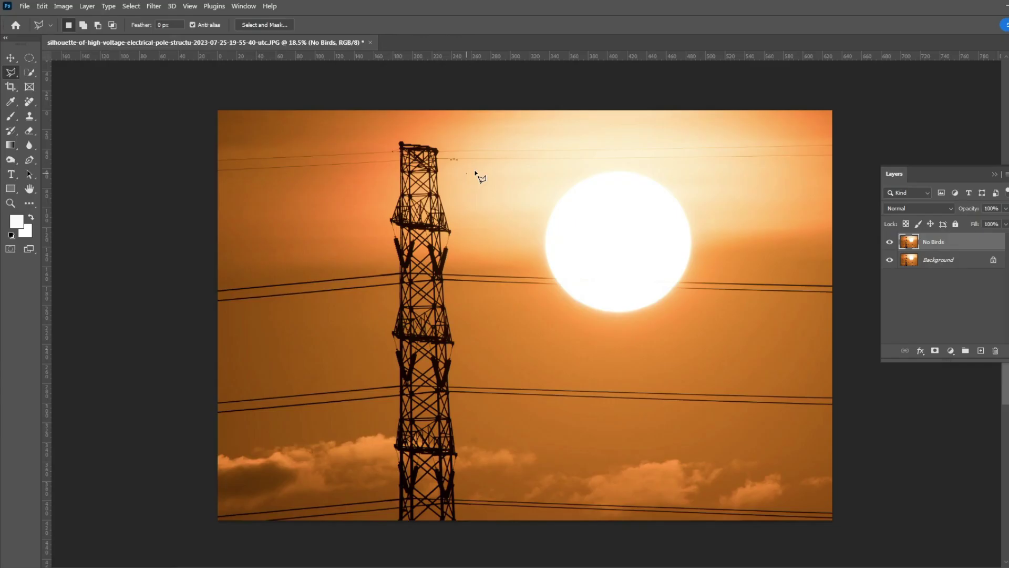
left_click(691, 175)
left_click(745, 273)
left_click(659, 372)
left_click(516, 313)
left_click(463, 223)
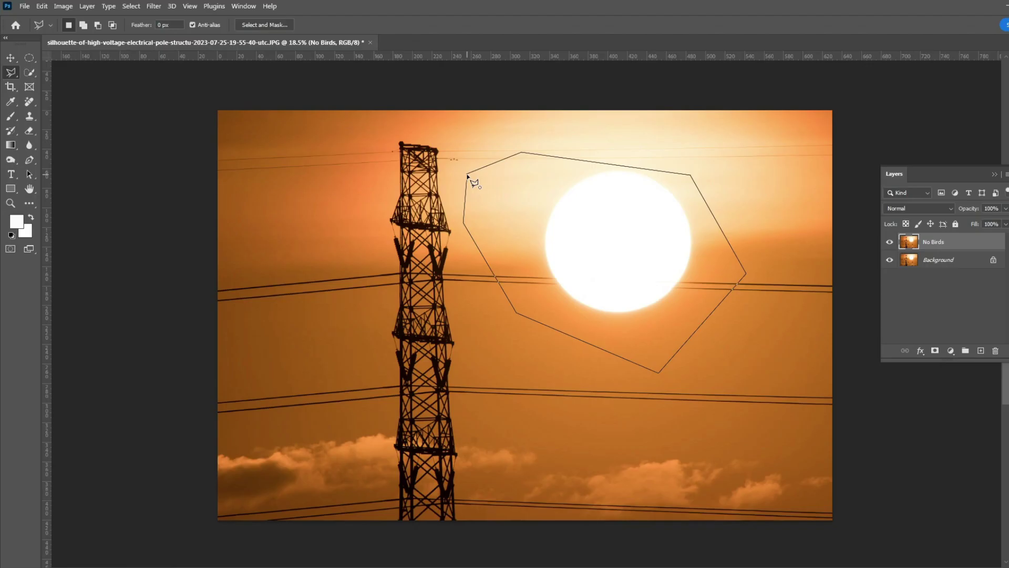
left_click(469, 177)
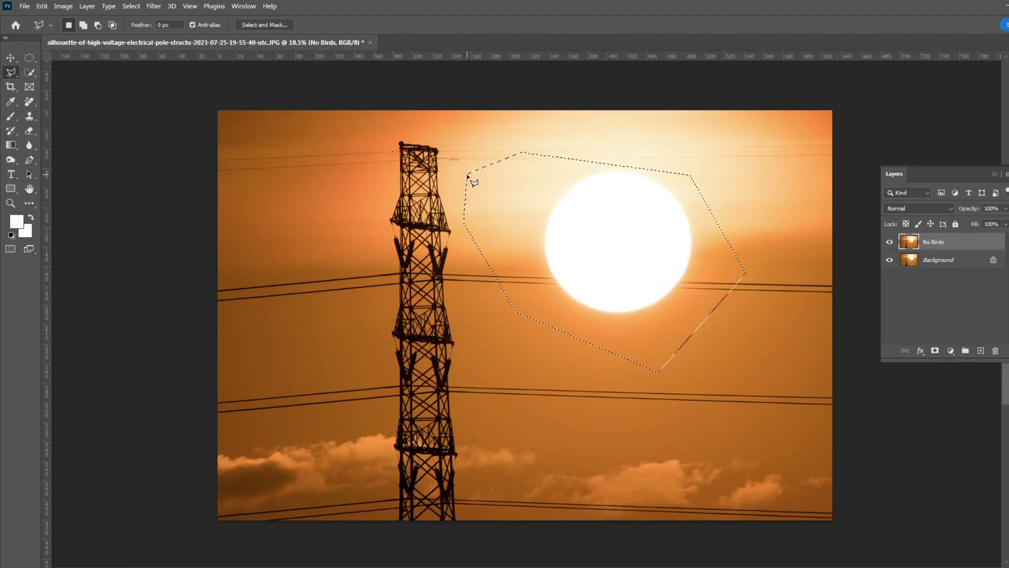
key("ctrl+d")
Step: Outline the sun with another polygonal selection, closing it automatically before reaching the starting corner, and deselect it
left_click(495, 176)
left_click(607, 143)
left_click(773, 220)
left_click(754, 348)
left_click(560, 391)
left_click(514, 319)
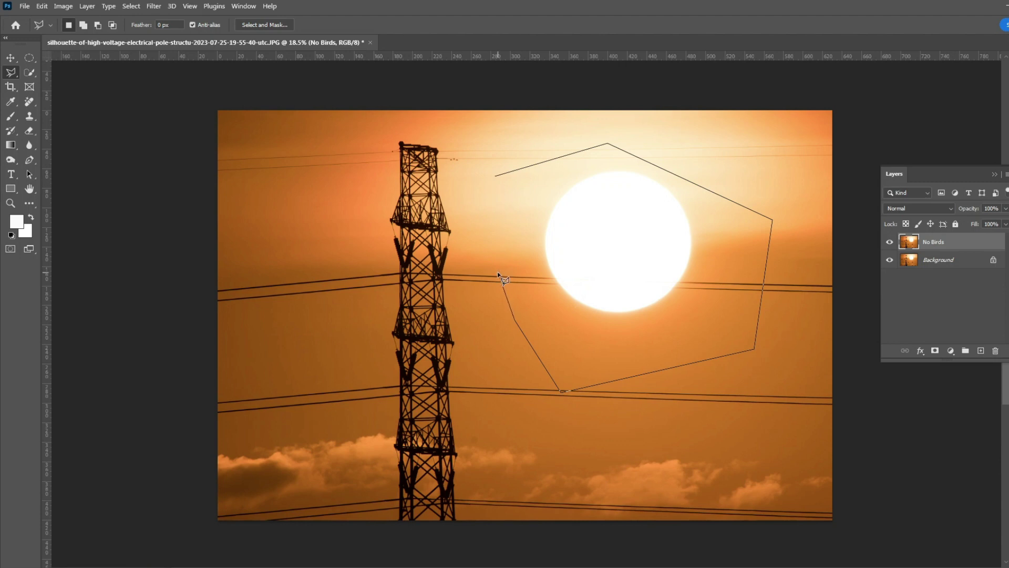
double_click(498, 274)
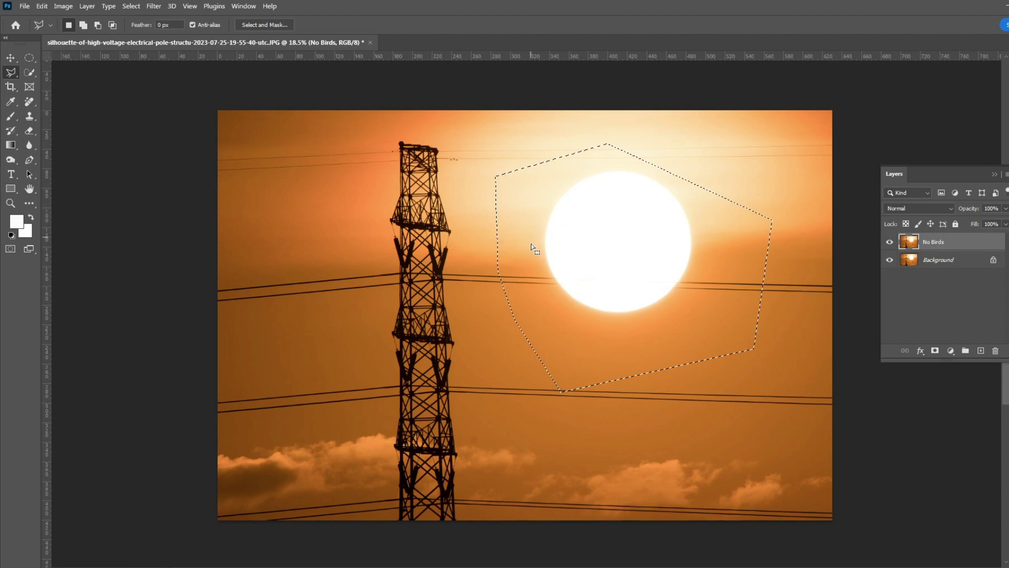
key("ctrl+d")
Step: With the Polygonal Lasso tool, select the pair of cables below the sun, from the tower to the photo's right edge
scroll(886, 424, "up", 5)
left_click(915, 428)
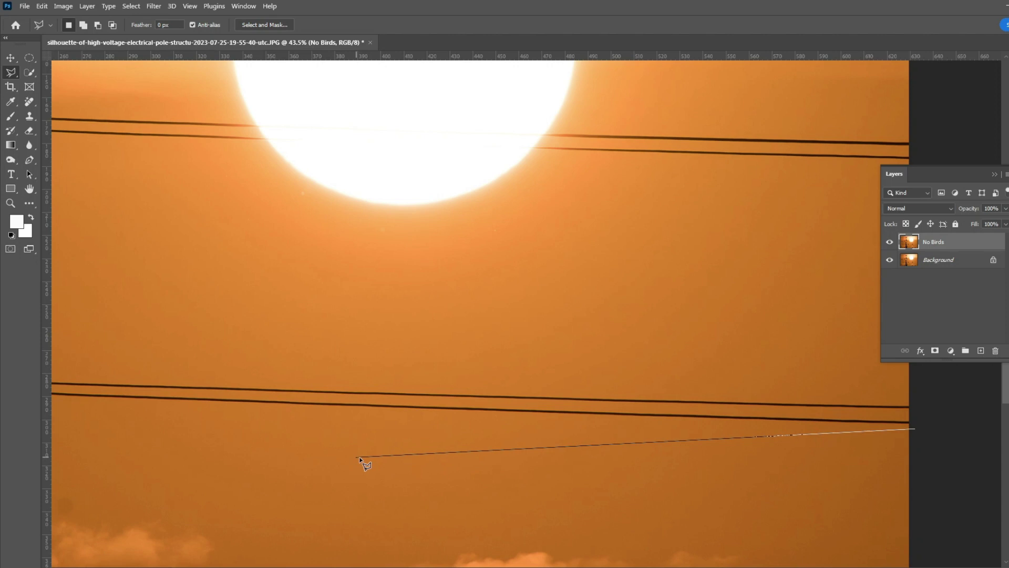
scroll(470, 453, "down", 2)
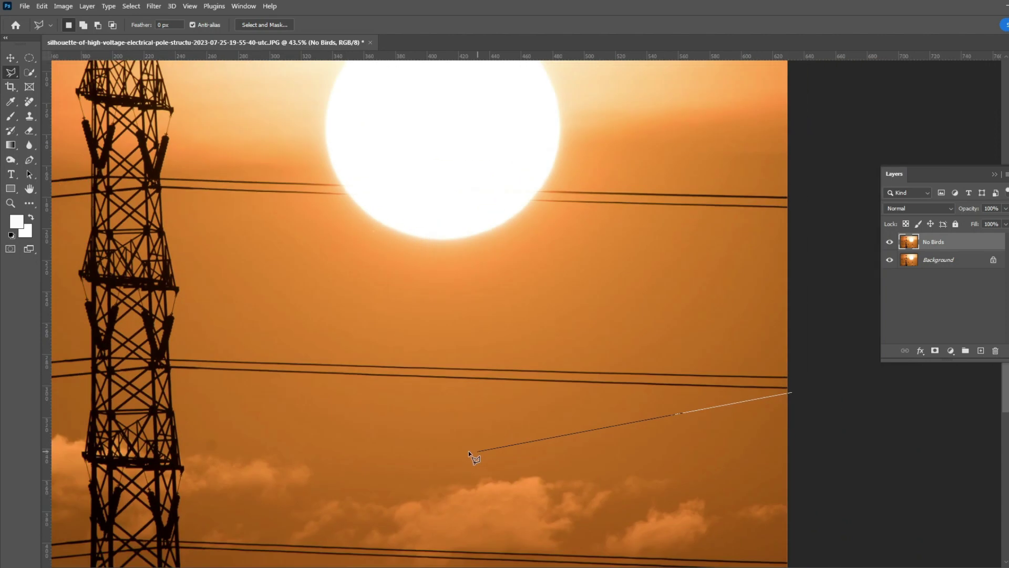
left_click(169, 372)
key("ctrl+plus")
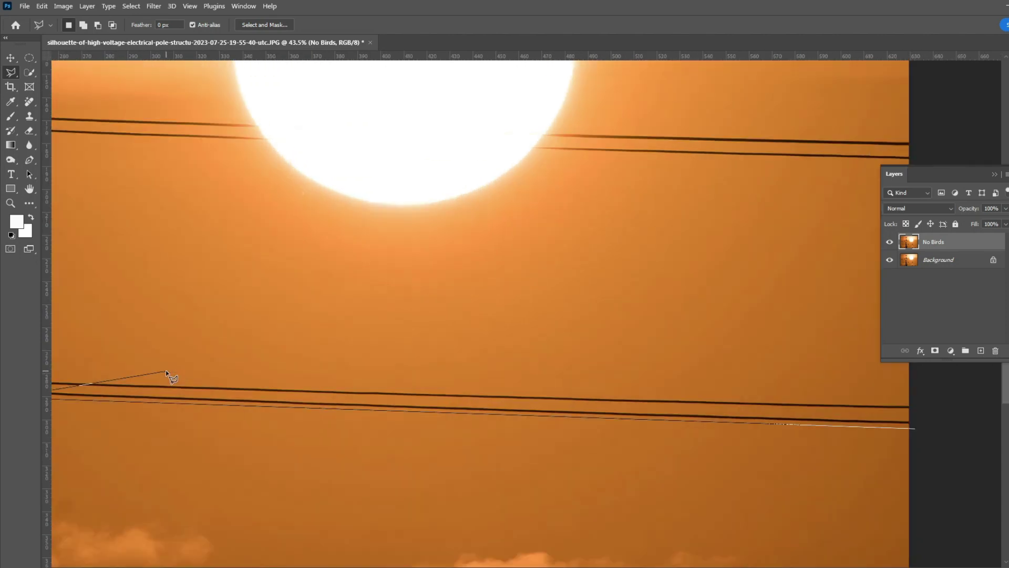
mouse_move(117, 398)
left_mouse_down()
mouse_move(534, 383)
mouse_move(43, 352)
left_mouse_up()
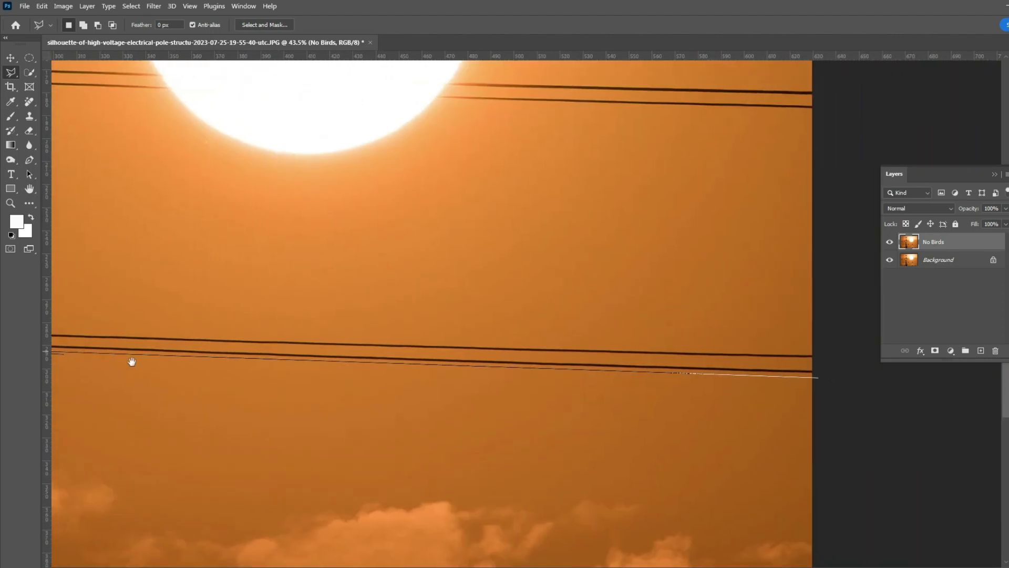
left_click(276, 372)
left_click_drag(205, 364, 730, 382)
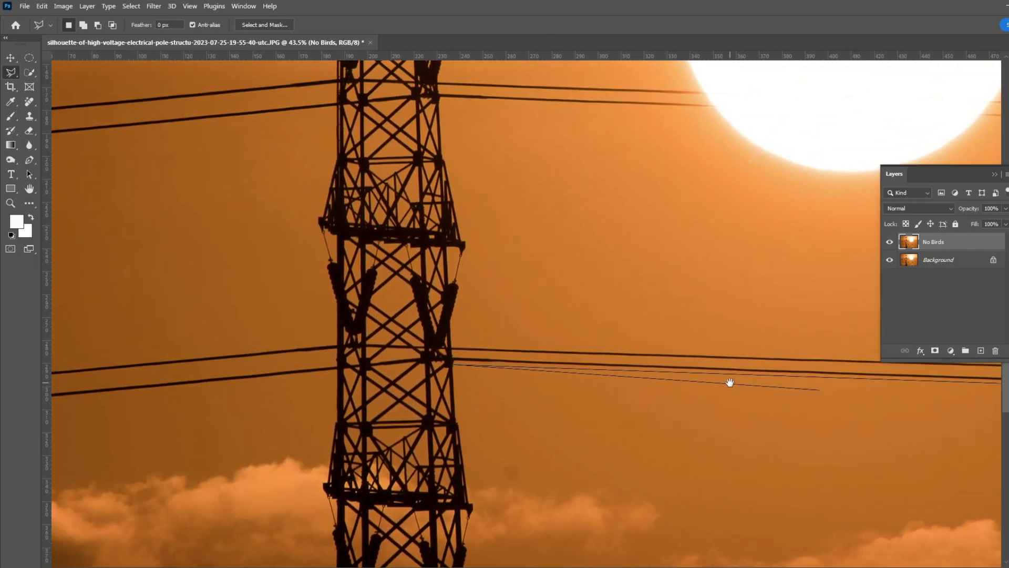
left_click(453, 336)
scroll(452, 336, "down", 3)
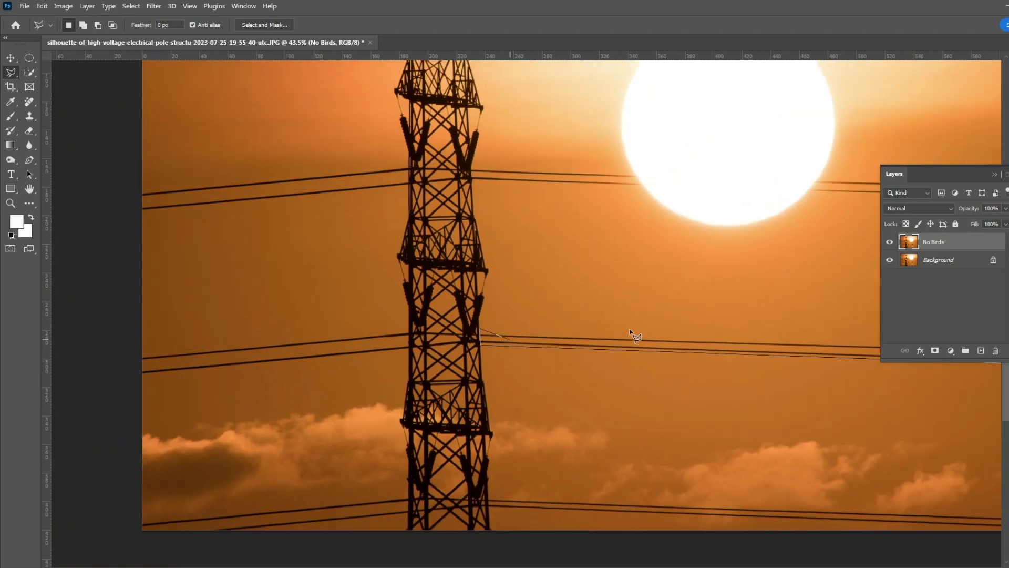
left_click_drag(635, 333, 434, 317)
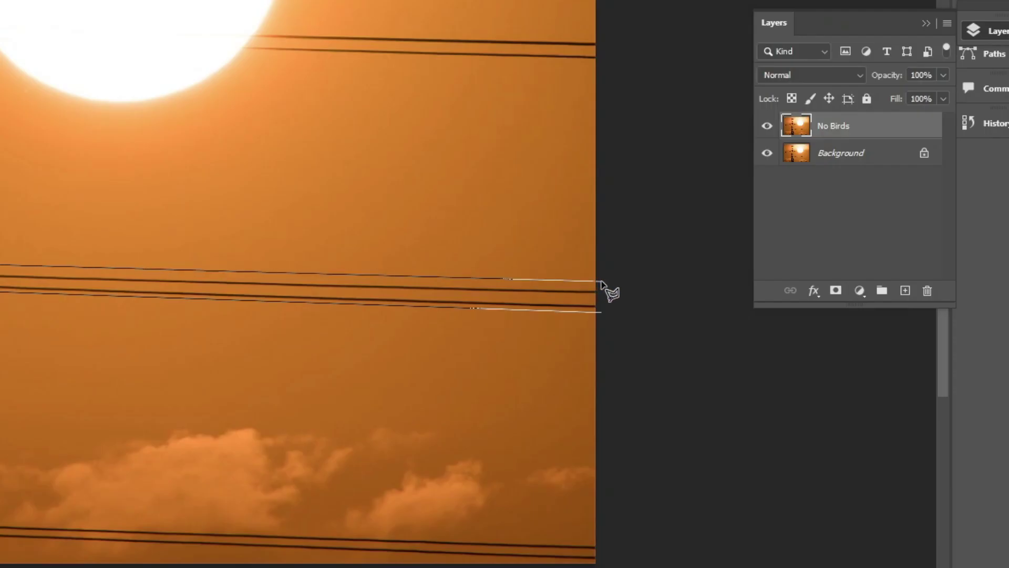
left_click(601, 283)
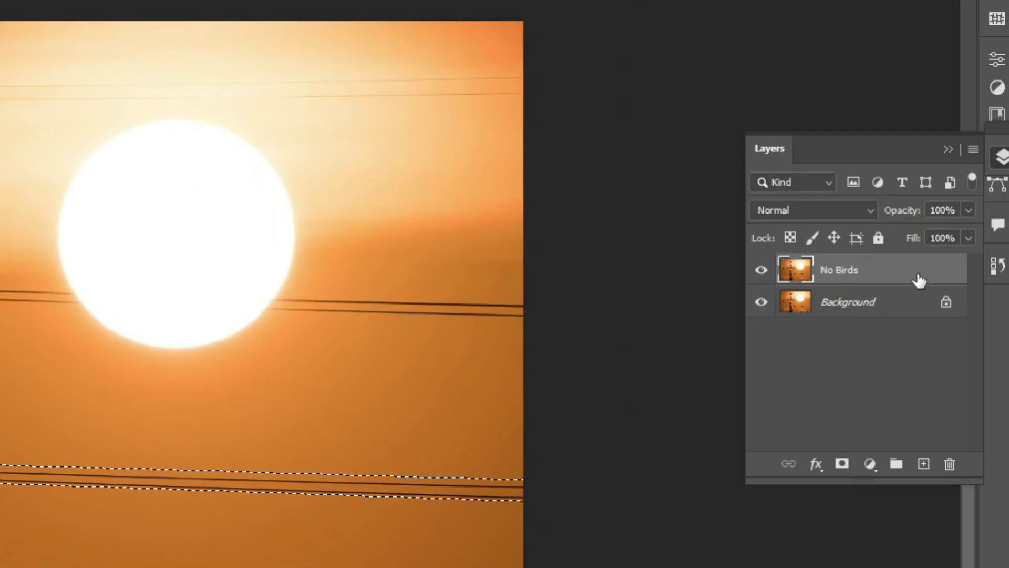
Step: Duplicate the No Birds layer and rename the duplicate as No Cables
left_click_drag(948, 194, 954, 360)
left_click_drag(923, 459, 926, 464)
double_click(868, 277)
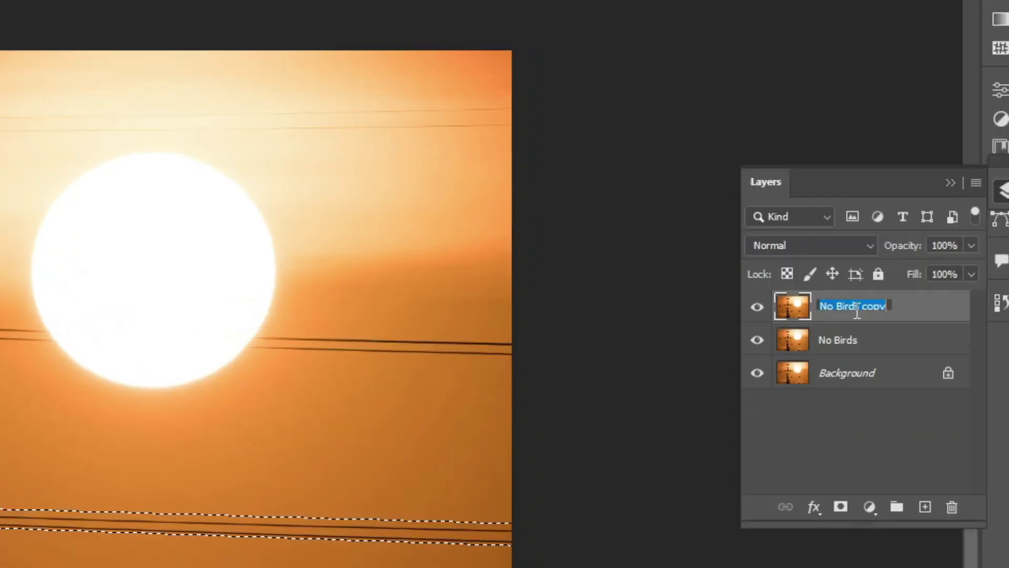
type("No Cables")
key("Return")
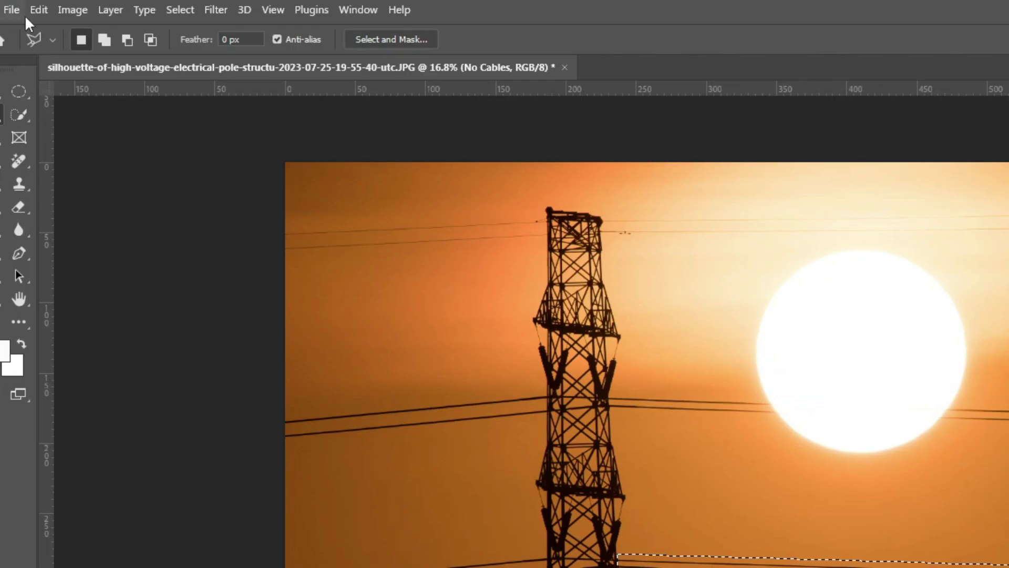
Step: Remove the selected cables with Content-Aware Fill output to Current Layer, and switch to the Lasso tool
left_click(39, 9)
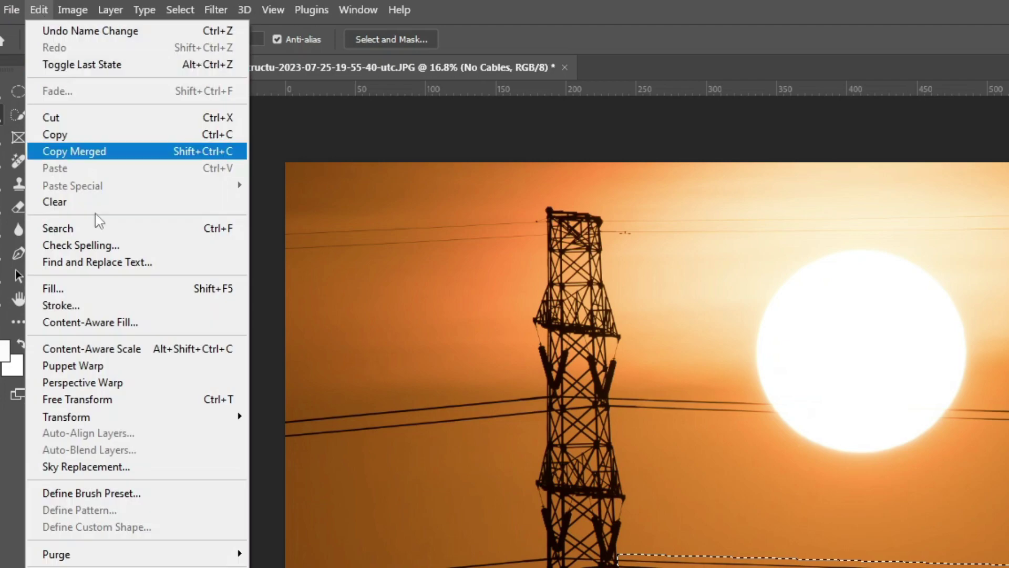
left_click(86, 322)
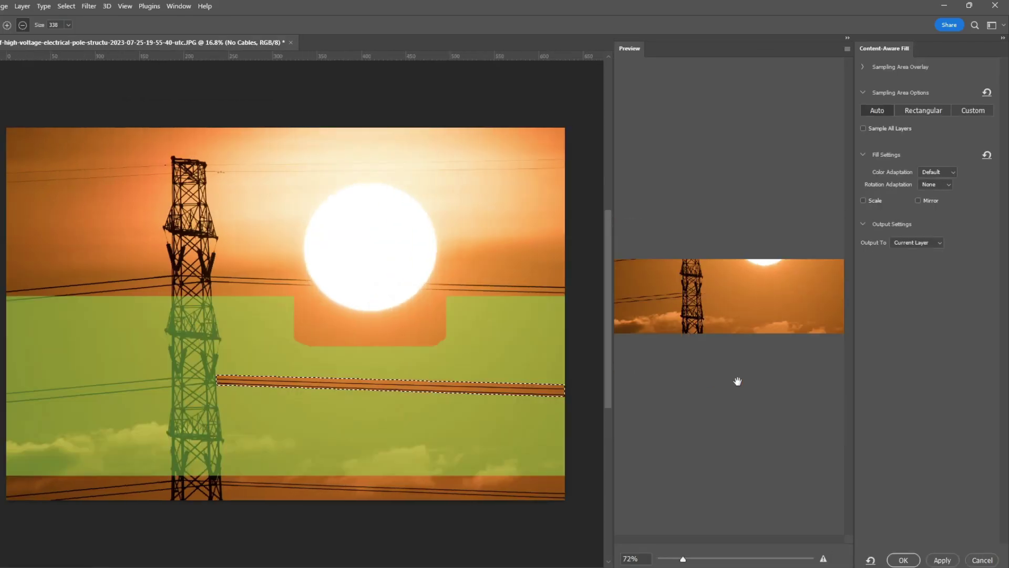
left_click(903, 559)
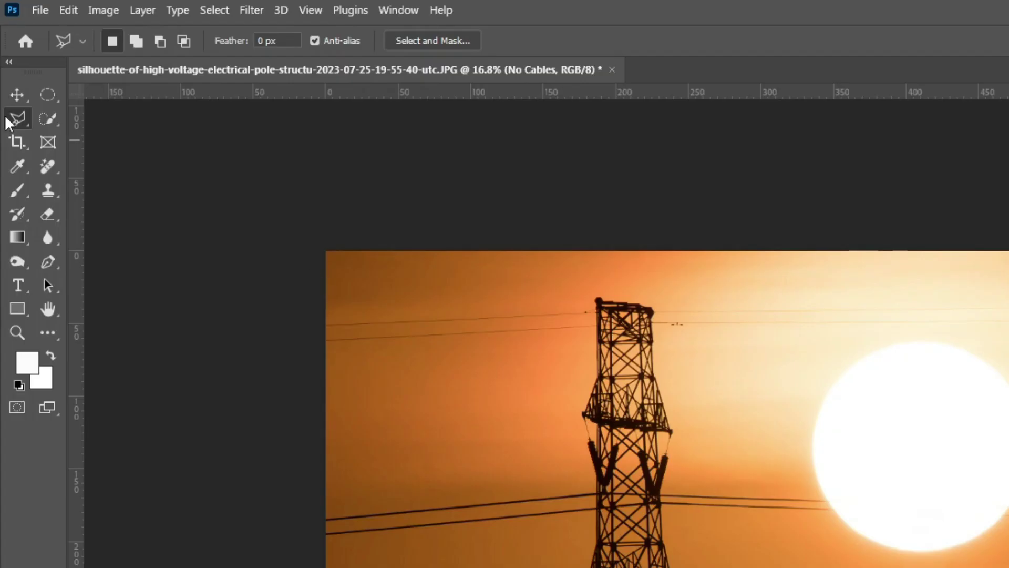
right_click(12, 115)
left_click(96, 118)
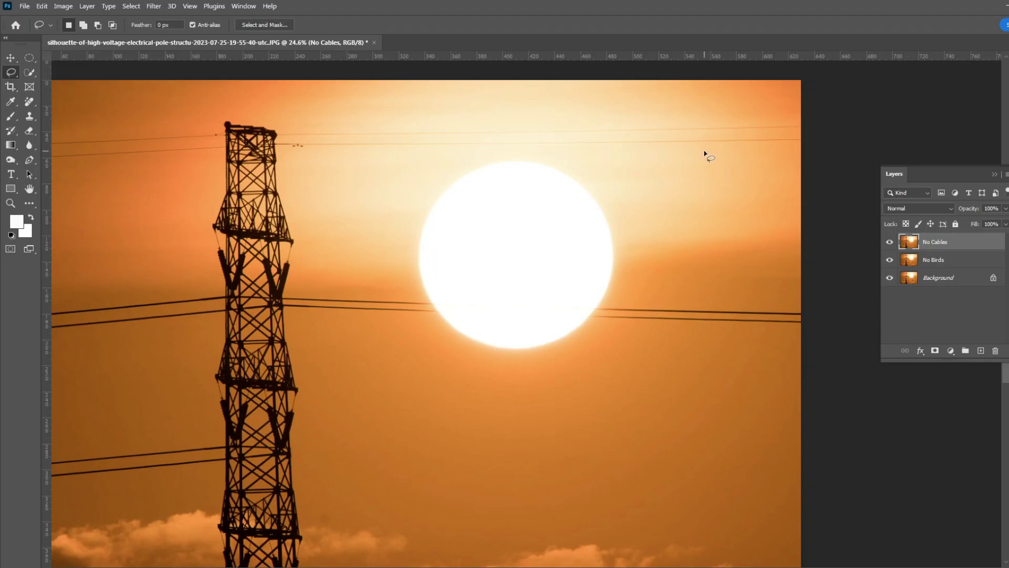
Step: Draw a freehand lasso outline in the sky beside the sun, with temporary straight polygonal segments forming a zigzag in its edge
mouse_move(704, 152)
left_mouse_down()
mouse_move(664, 170)
mouse_move(662, 195)
mouse_move(716, 227)
left_mouse_up()
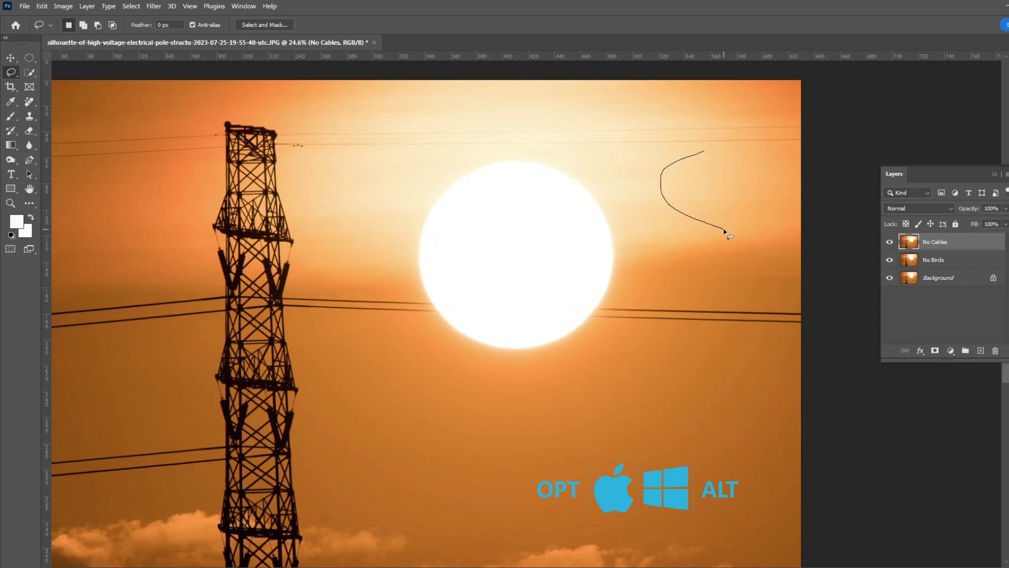
left_click(663, 247, "alt")
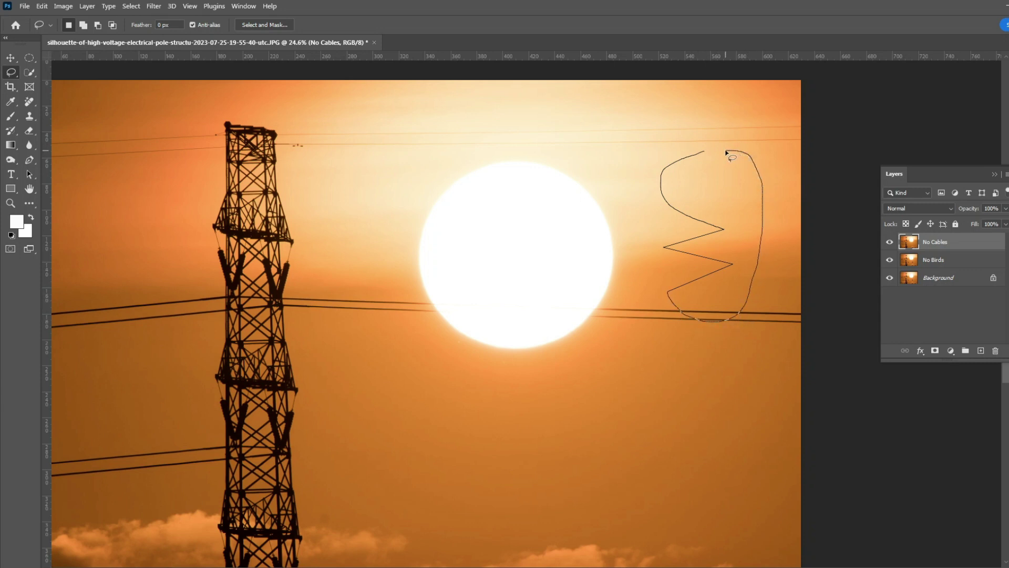
left_click_drag(727, 153, 731, 153)
Step: With the Polygonal Lasso tool, select the pair of cables between the tower and the sun, following the sun's edge
scroll(661, 352, "up", 5)
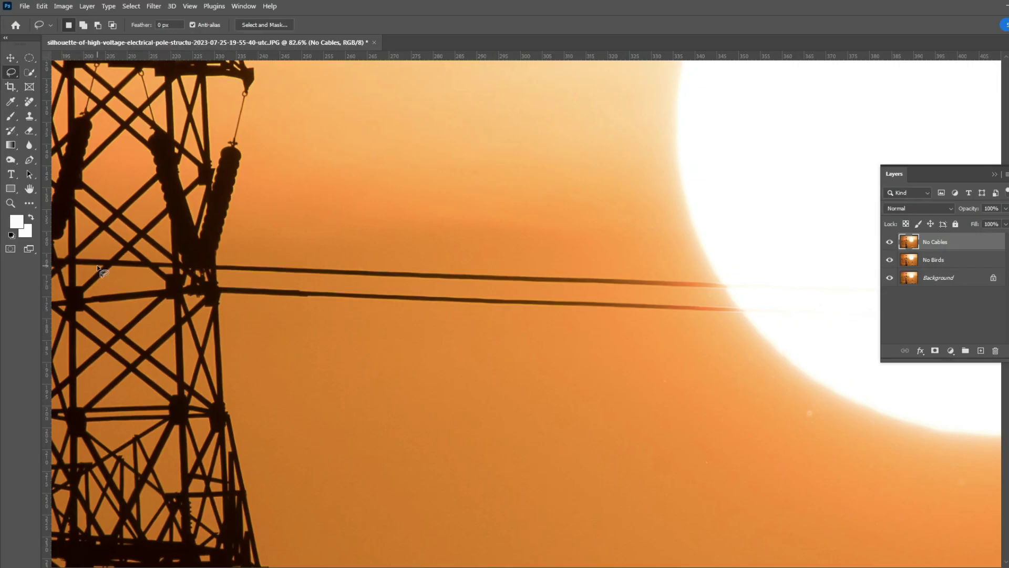
scroll(158, 279, "up", 4)
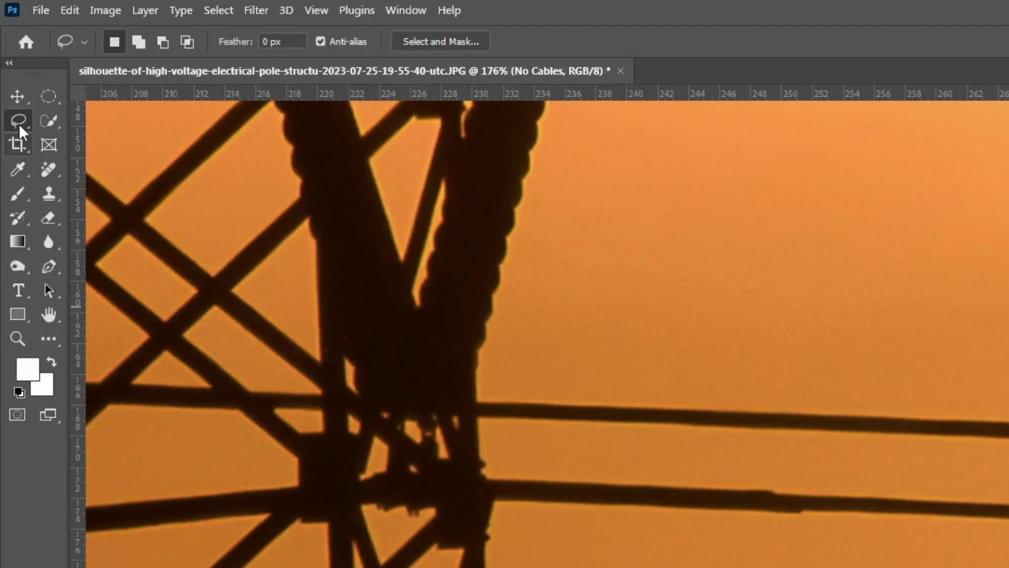
right_click(20, 131)
left_click(84, 137)
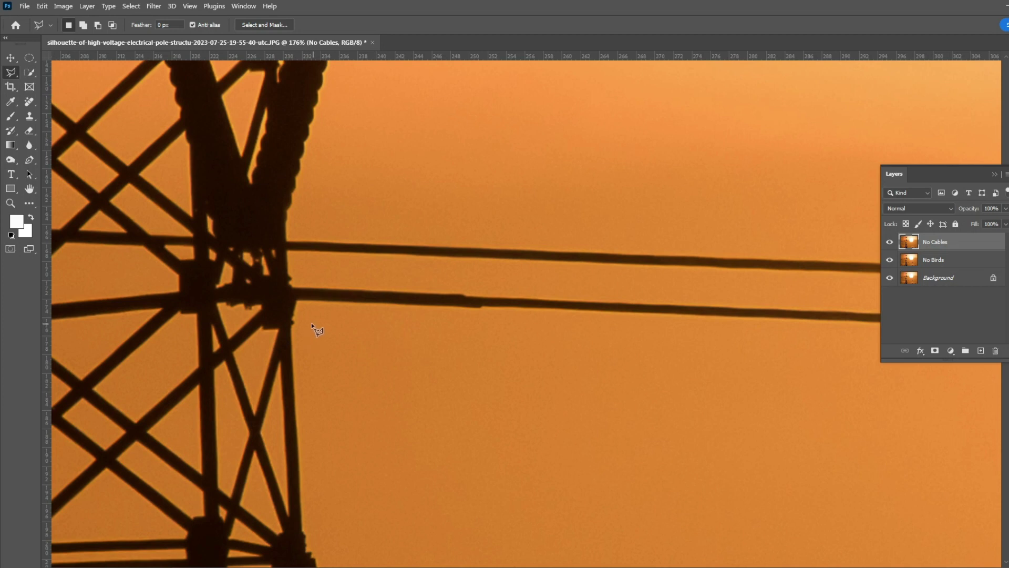
left_click(290, 284)
left_click(297, 221)
scroll(296, 221, "down", 4)
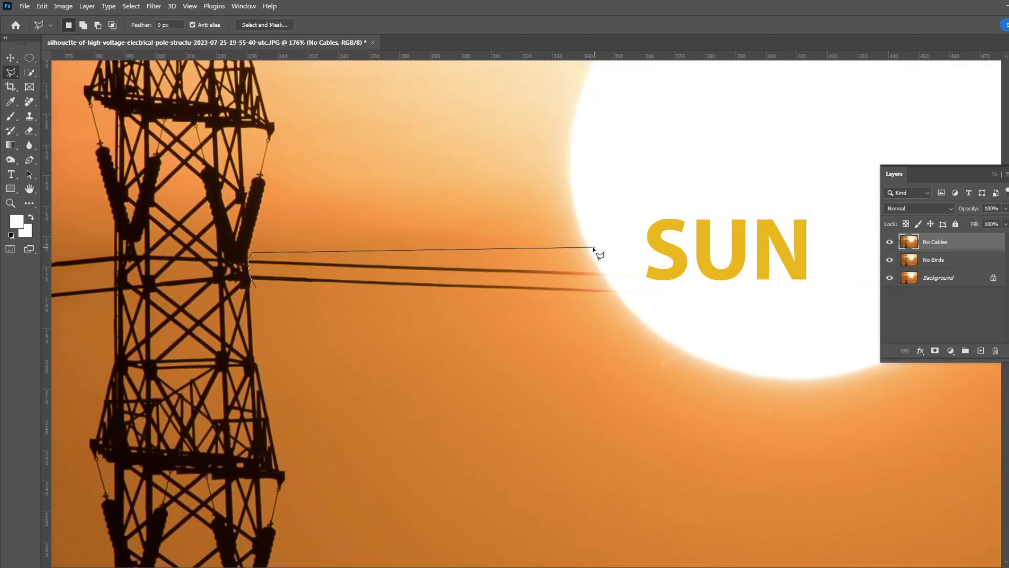
scroll(624, 270, "up", 2)
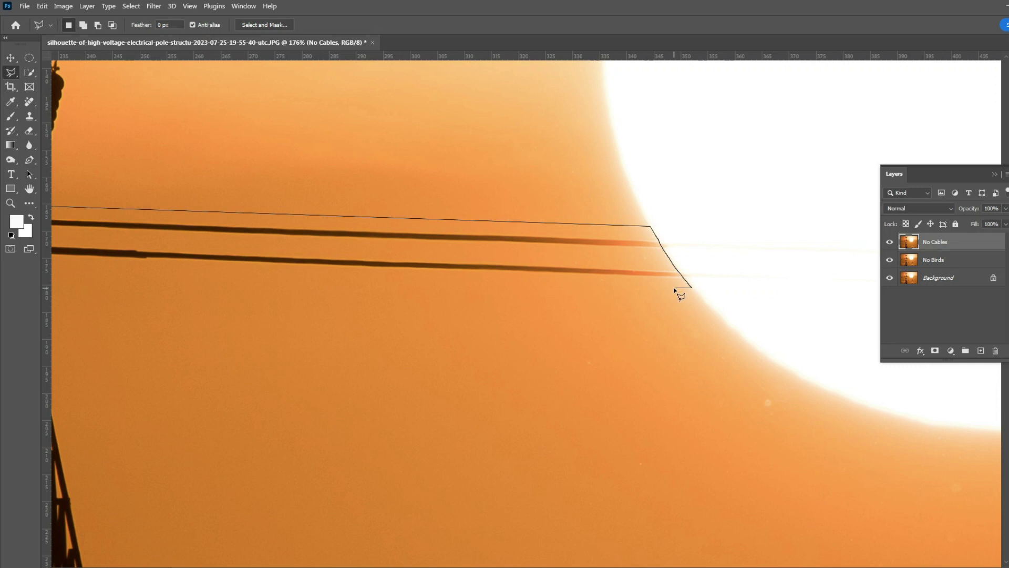
scroll(582, 271, "down", 3)
double_click(619, 273)
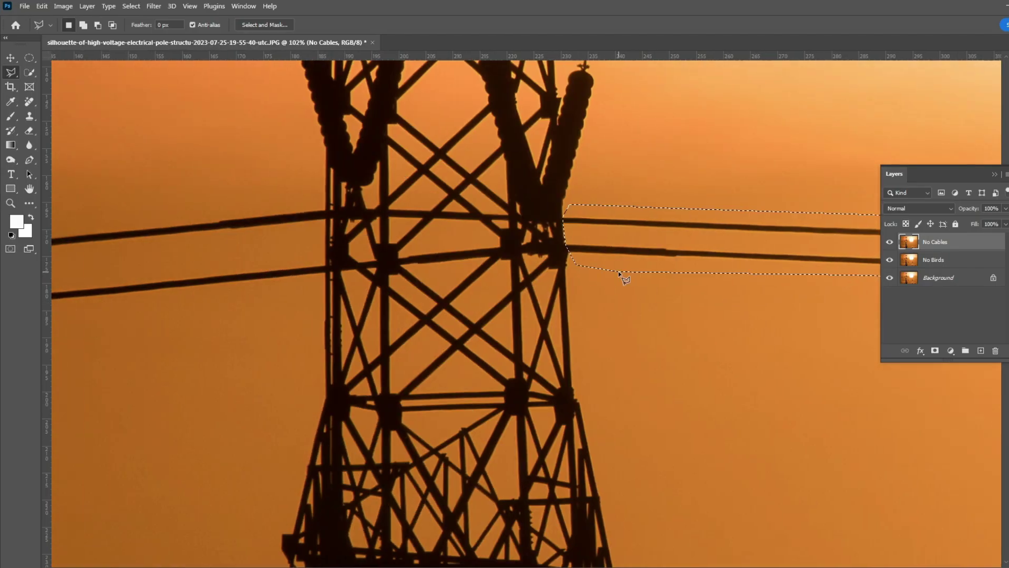
Step: Remove the selected cables with Content-Aware Fill output to Current Layer, checking the sun's edge in the preview, and deselect
scroll(619, 272, "down", 6)
left_click(41, 6)
left_click(70, 203)
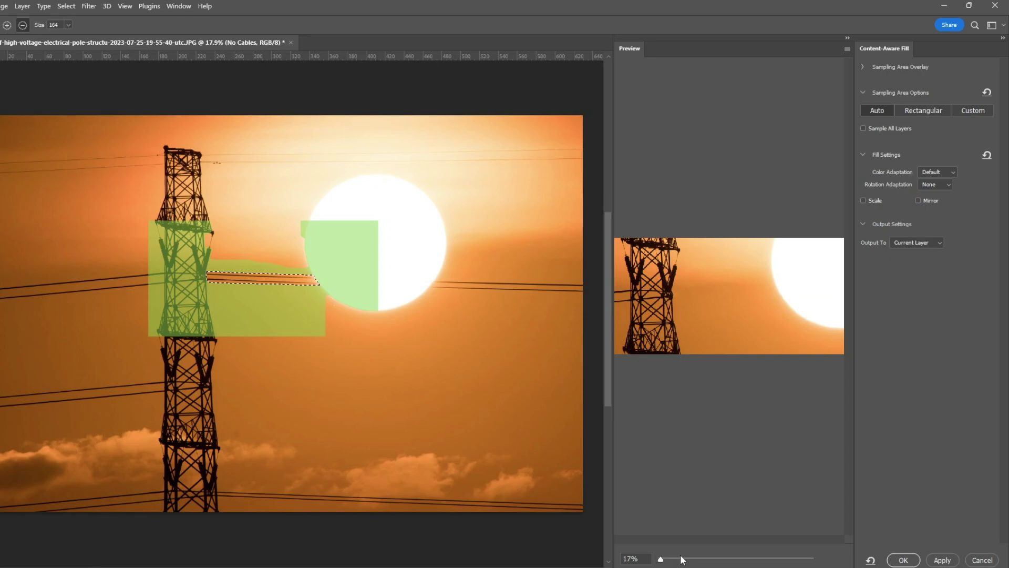
scroll(781, 310, "up", 3)
left_click_drag(781, 310, 728, 306)
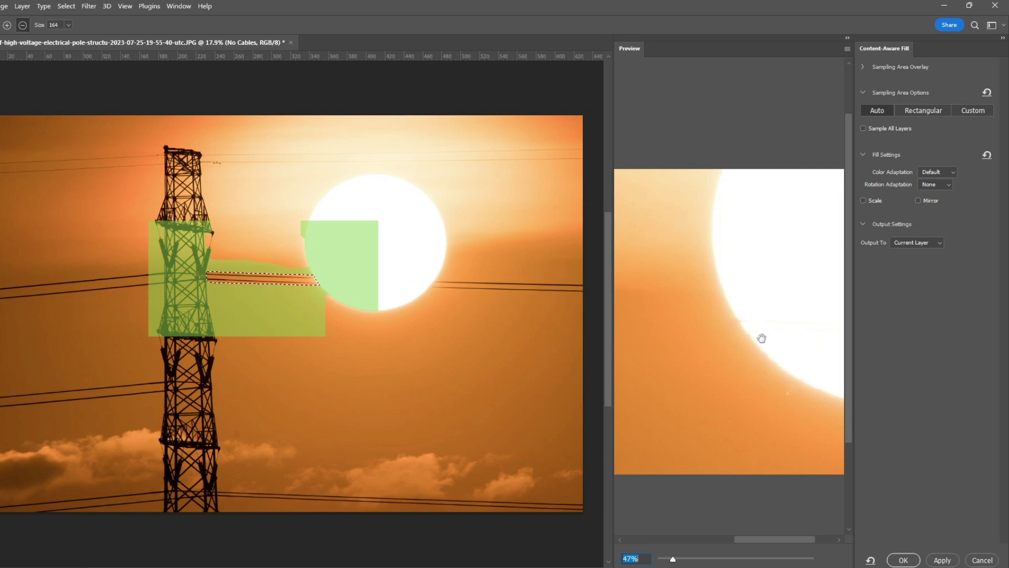
left_click(903, 560)
key("ctrl+d")
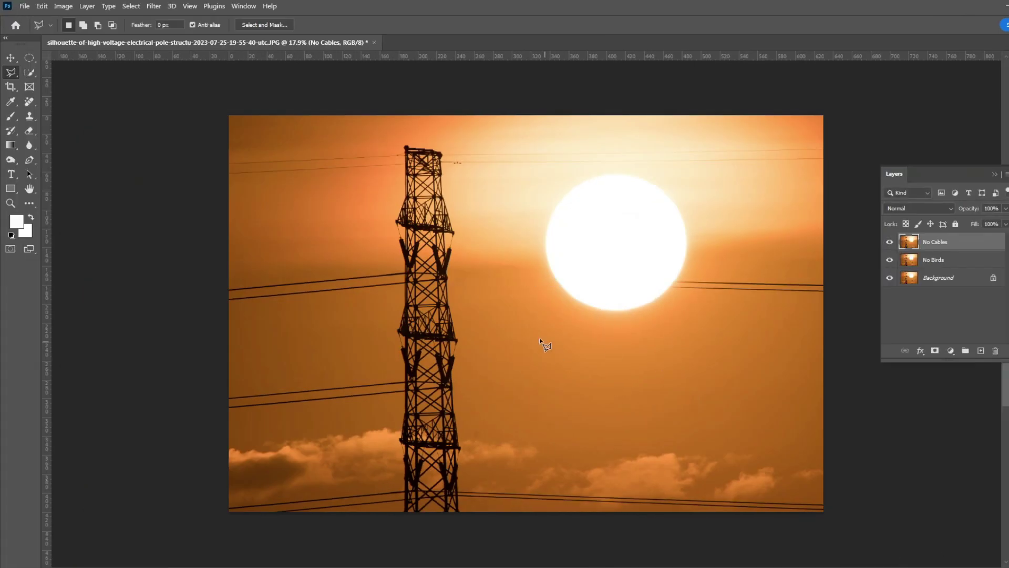
Step: Select the lowest cables from the tower to the photo's right edge, and add those from the tower to the left edge
scroll(540, 342, "down", 3)
scroll(497, 438, "up", 3)
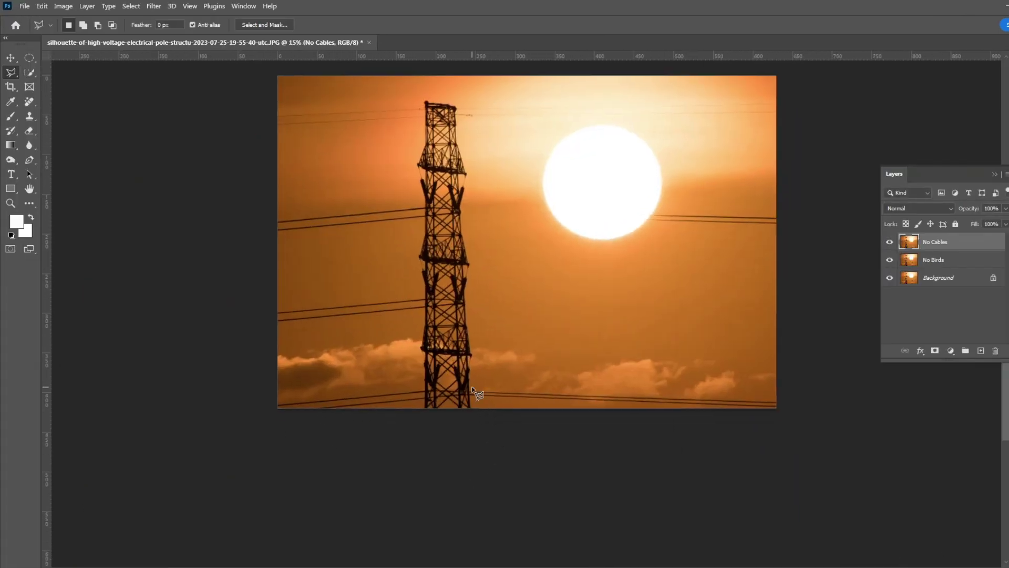
left_click(795, 417)
left_click(791, 390)
left_click(472, 387)
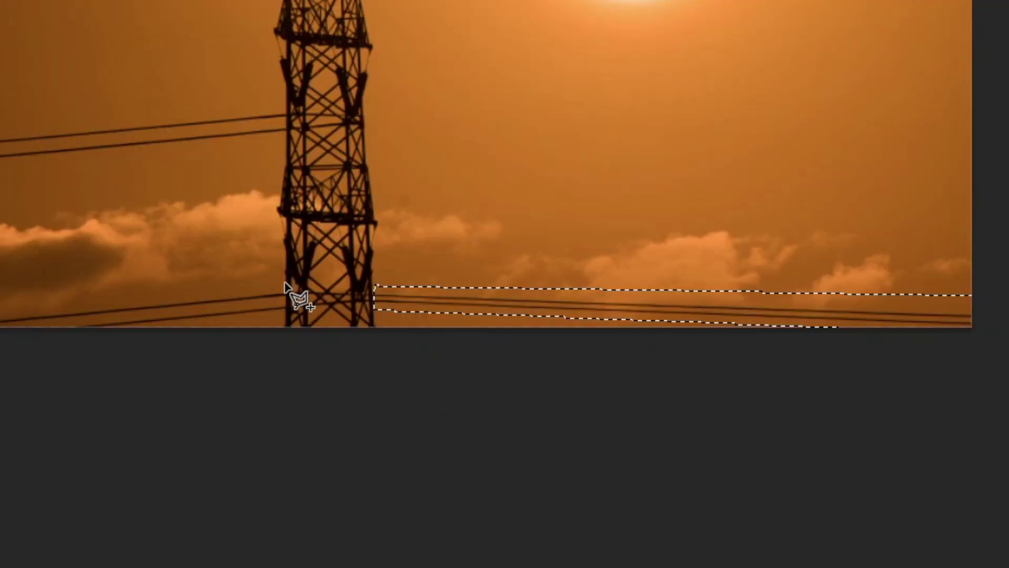
left_click(424, 386)
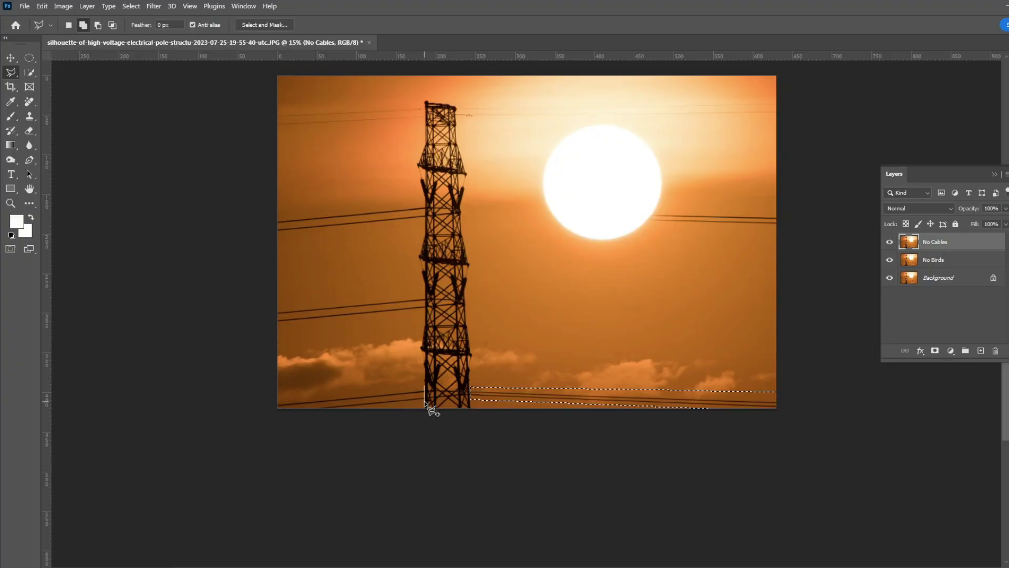
left_click(261, 418)
left_click(262, 399)
left_click(425, 387)
Step: Add the two middle cable pairs between the tower and the photo's left edge to the selection
left_click(425, 296, "shift")
left_click(425, 311)
left_click(266, 325)
left_click(266, 302)
left_click(425, 296)
left_click(425, 204, "shift")
left_click(425, 219)
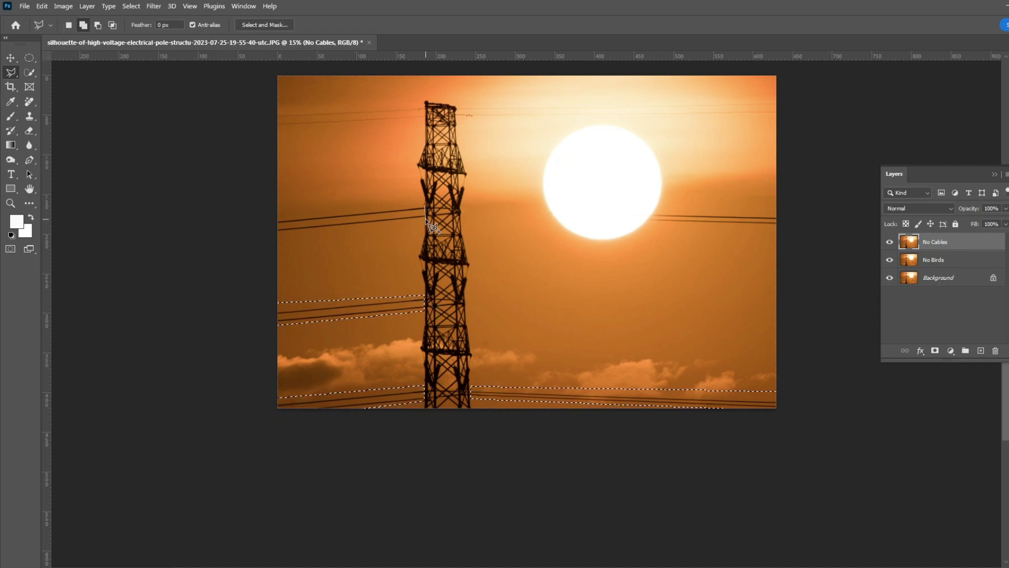
left_click(266, 253)
left_click(266, 213)
left_click(425, 204)
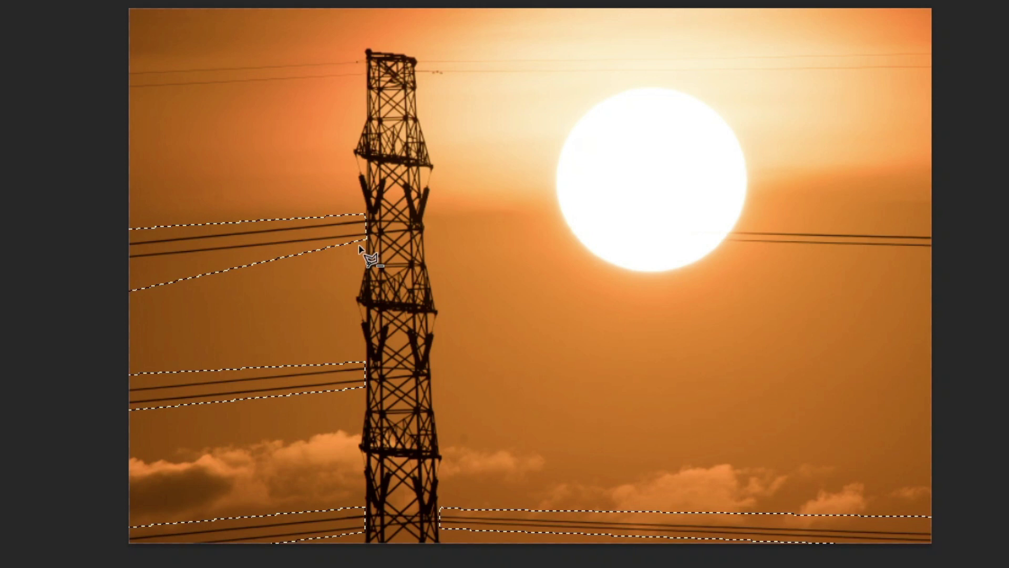
Step: Subtract the excess sky beneath the upper of the two middle cable pairs left of the tower from the selection
left_click(360, 245)
left_click(106, 265)
left_click(113, 311)
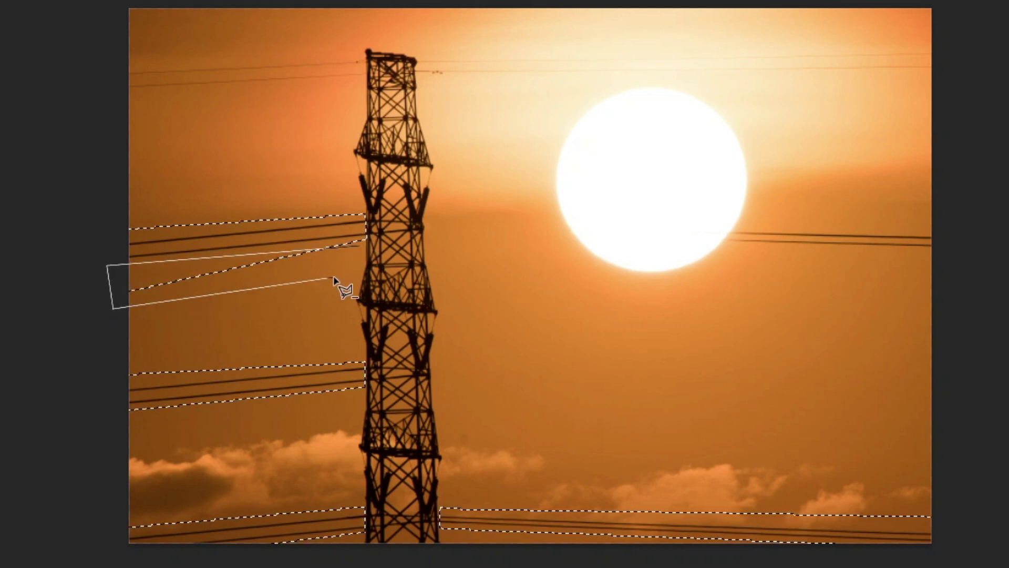
left_click(361, 248)
Step: Add the thin cables at the tower's top to the selection, outlining them out to both edges of the photo
left_click(364, 54)
left_click(117, 61)
left_click(116, 93)
left_click(366, 80)
left_click(363, 54)
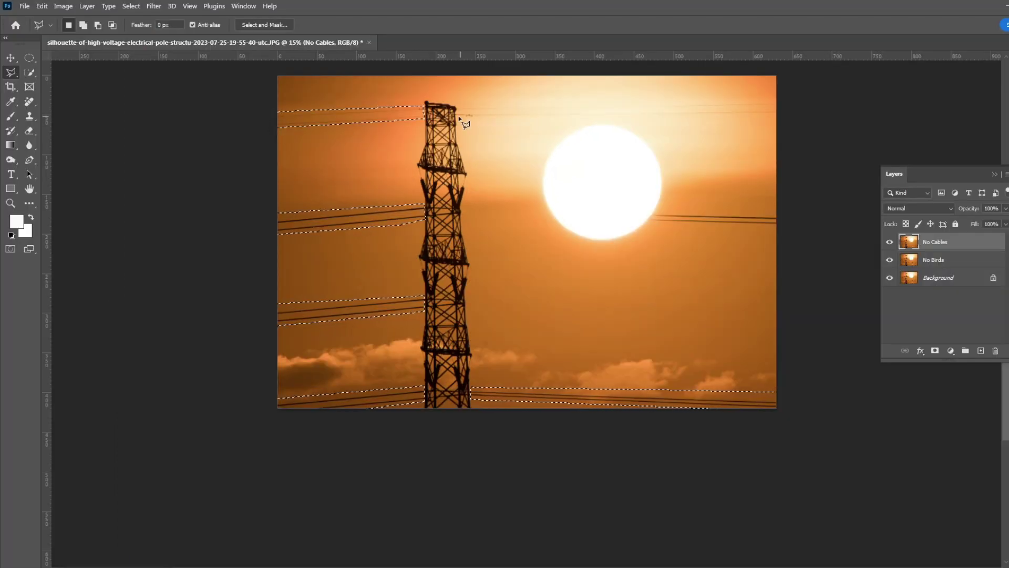
left_click(457, 105)
left_click(789, 99)
left_click(789, 117)
left_click(457, 120)
left_click(457, 104)
Step: Add the pair of cables between the sun and the photo's right edge to the selection, starting at the sun's rim
scroll(796, 201, "up", 3)
scroll(795, 198, "up", 2)
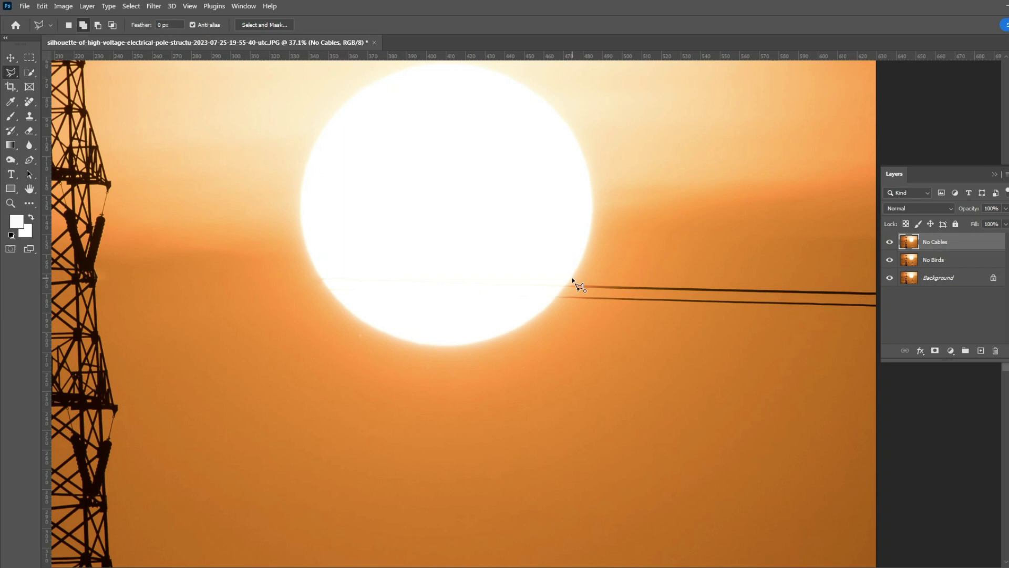
left_click(881, 309)
left_click(881, 287)
left_click(573, 279)
Step: Remove all the selected cables at once with Content-Aware Fill, keeping the selection active
scroll(525, 300, "down", 4)
left_click(42, 6)
left_click(74, 203)
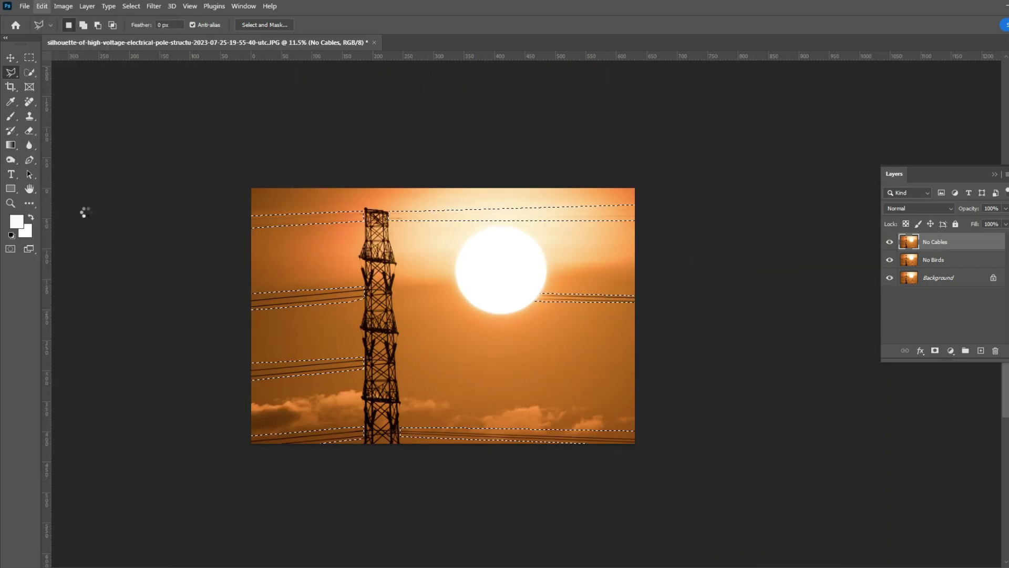
left_click(969, 558)
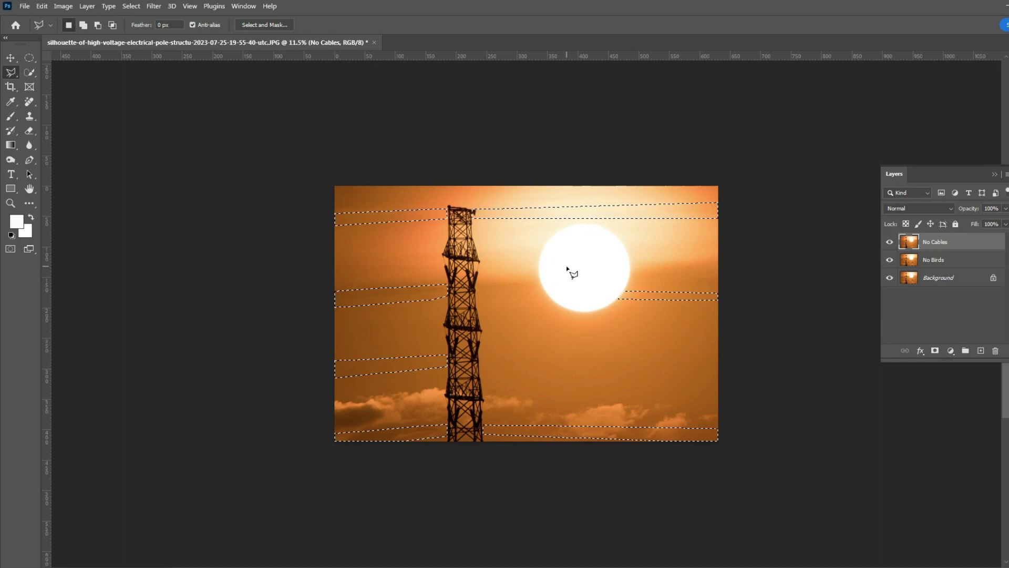
Step: Create a new layer above No Cables and set up an enlarged Brush with the foreground colour #cc327a
left_click(981, 351)
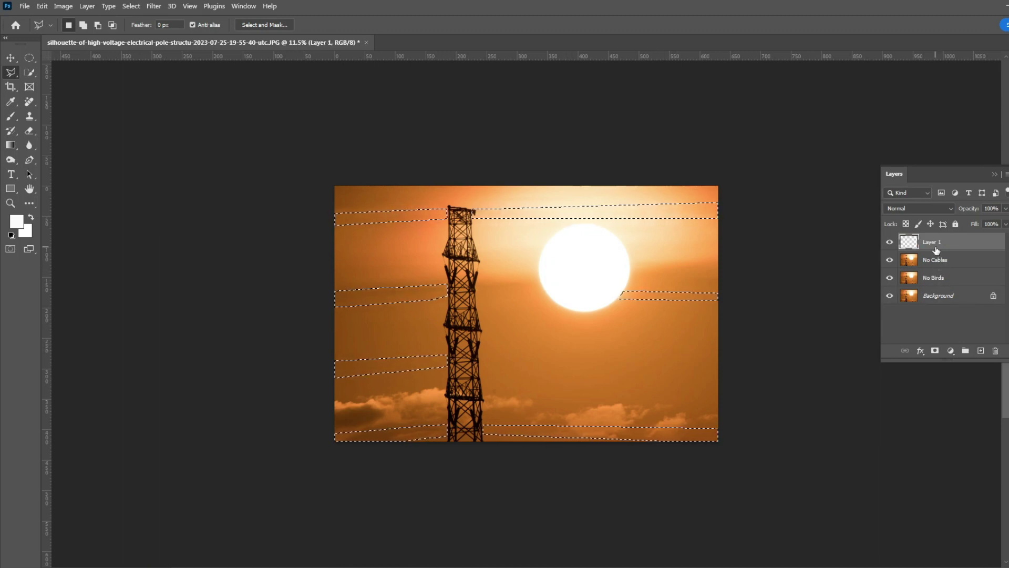
left_click(16, 222)
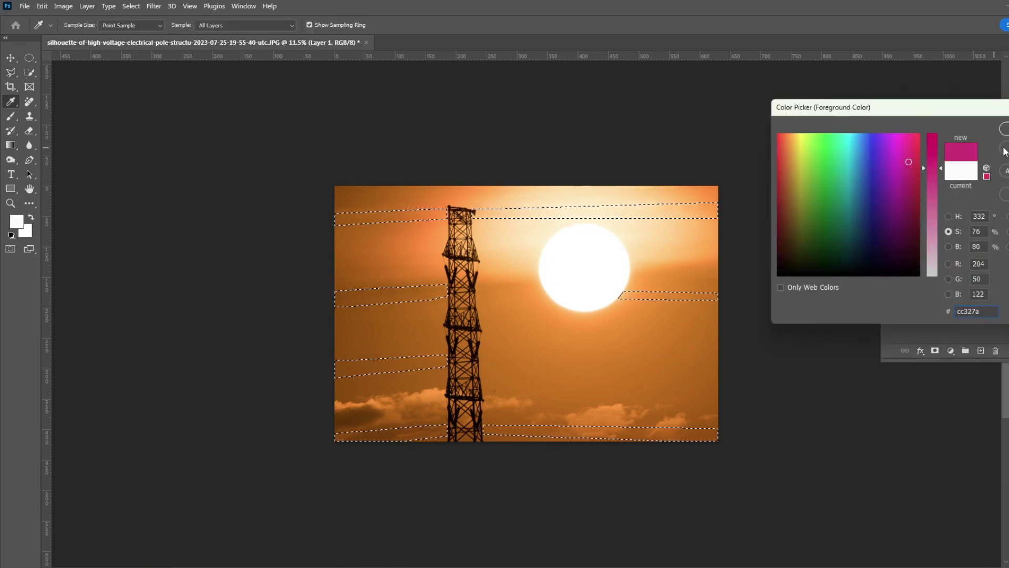
key("Return")
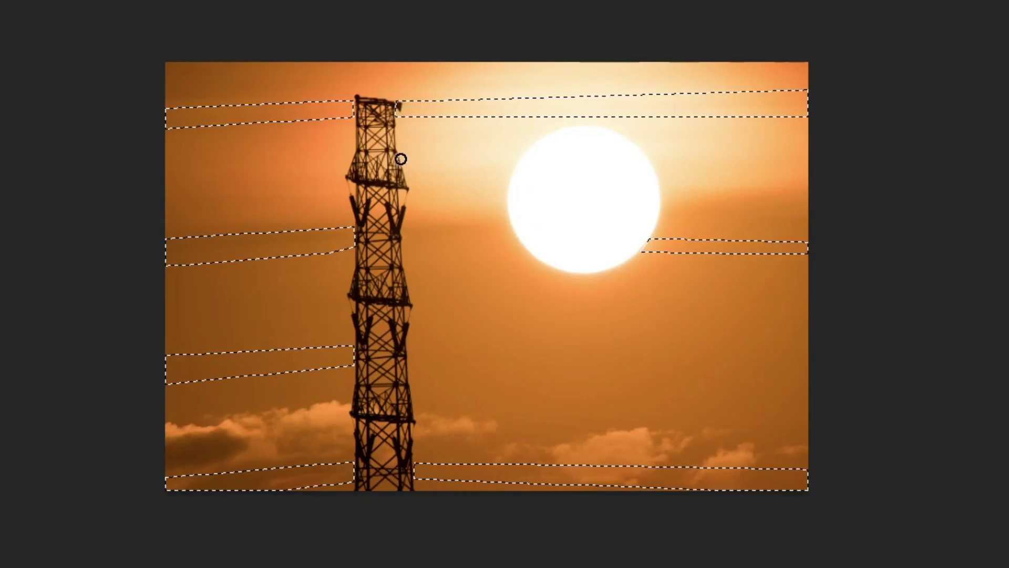
key("]")
key("]")
key("]")
key("]")
key("]")
Step: Paint magenta brush strokes over every selected strip on both sides of the tower
left_click_drag(311, 118, 163, 115)
left_click(827, 100, "shift")
mouse_move(820, 158)
left_mouse_down()
mouse_move(818, 216)
mouse_move(529, 264)
mouse_move(398, 218)
mouse_move(49, 286)
left_mouse_up()
left_click_drag(193, 364, 331, 365)
left_click_drag(856, 439, 42, 399)
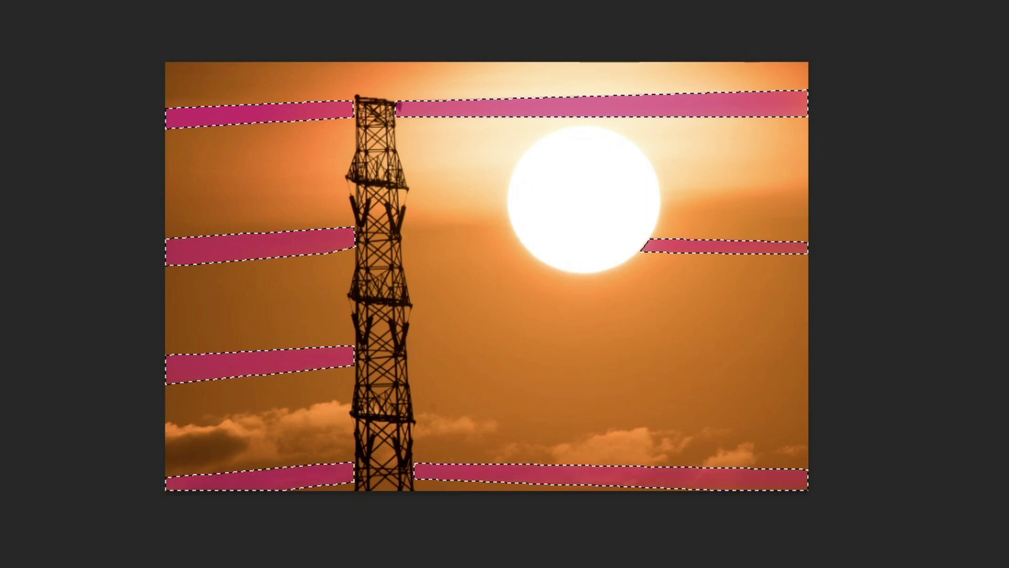
Step: Undo the magenta brush strokes on the new layer
key("ctrl+z")
key("ctrl+z")
key("ctrl+z")
key("ctrl+z")
key("ctrl+z")
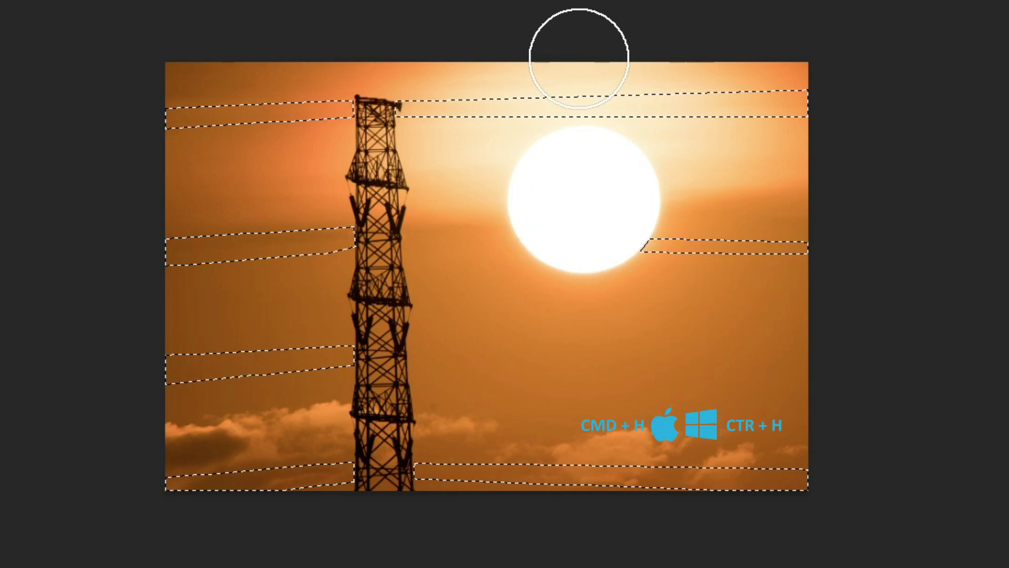
Step: Hide the selection edges, paint magenta across all the selected strips, and briefly show the edges before hiding them again
key("ctrl+h")
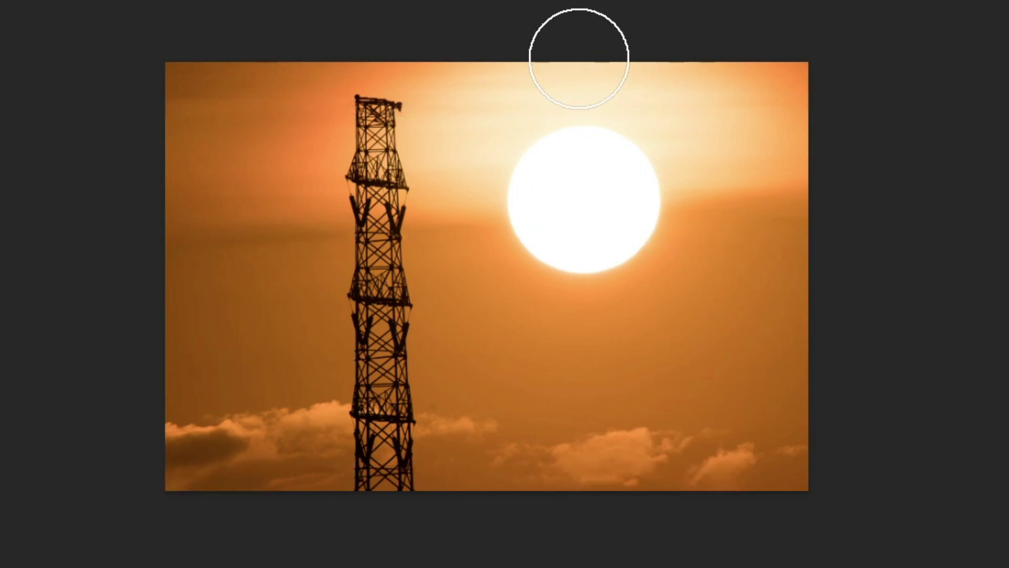
left_click_drag(132, 116, 931, 106)
mouse_move(516, 205)
left_mouse_down()
mouse_move(226, 238)
mouse_move(359, 251)
left_mouse_up()
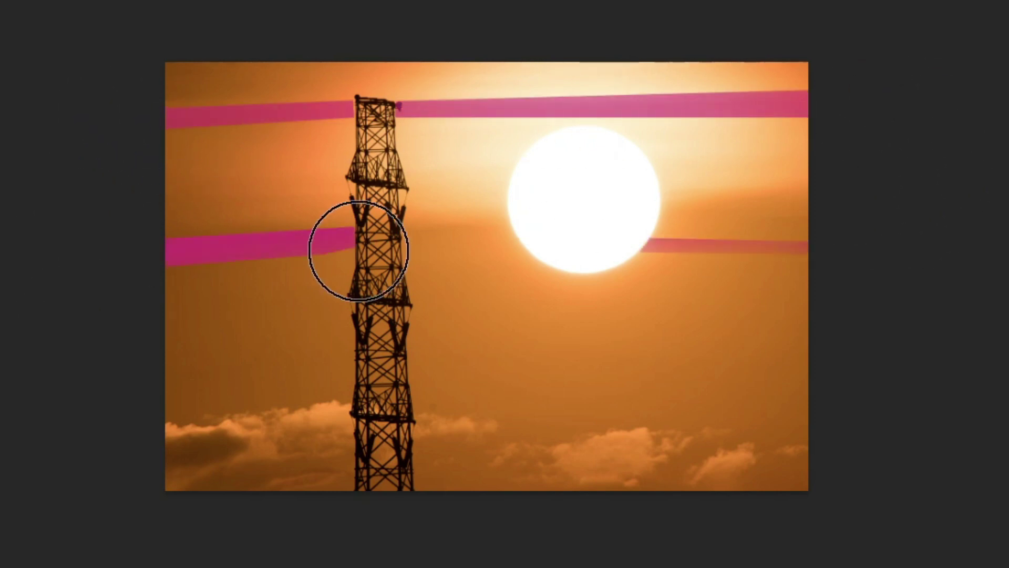
left_click_drag(169, 362, 355, 358)
left_click_drag(807, 476, 323, 475)
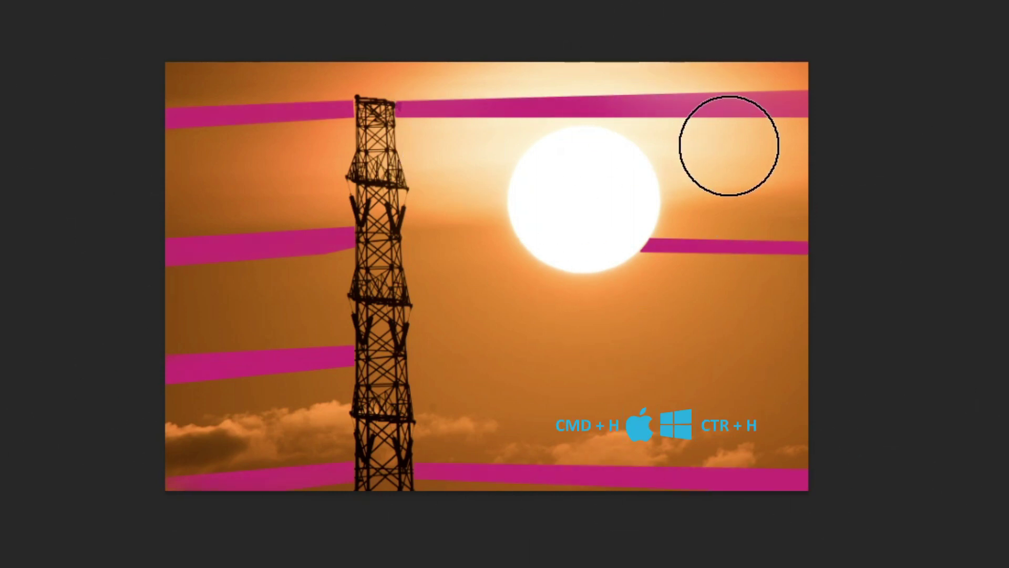
key("ctrl+h")
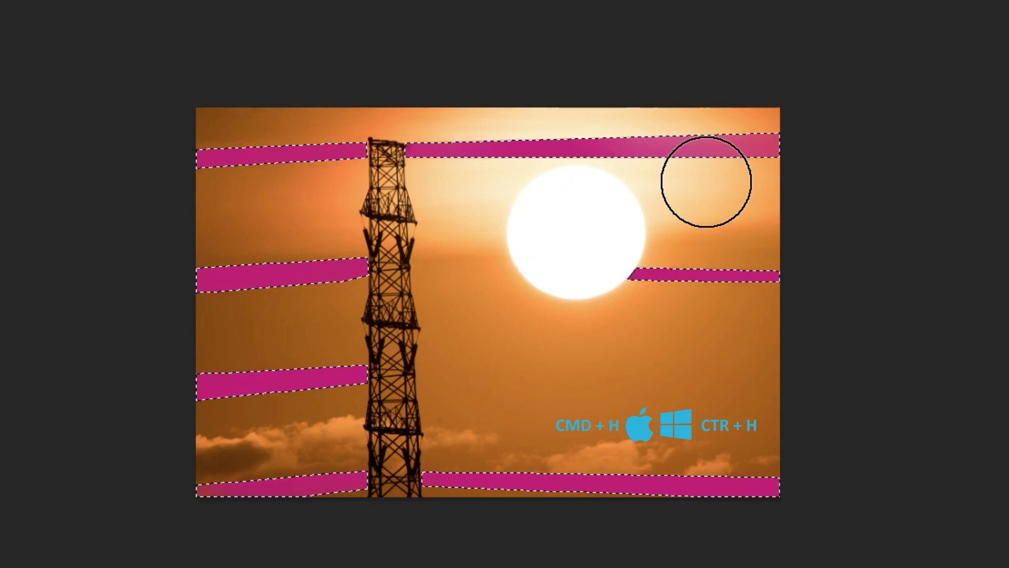
key("ctrl+h")
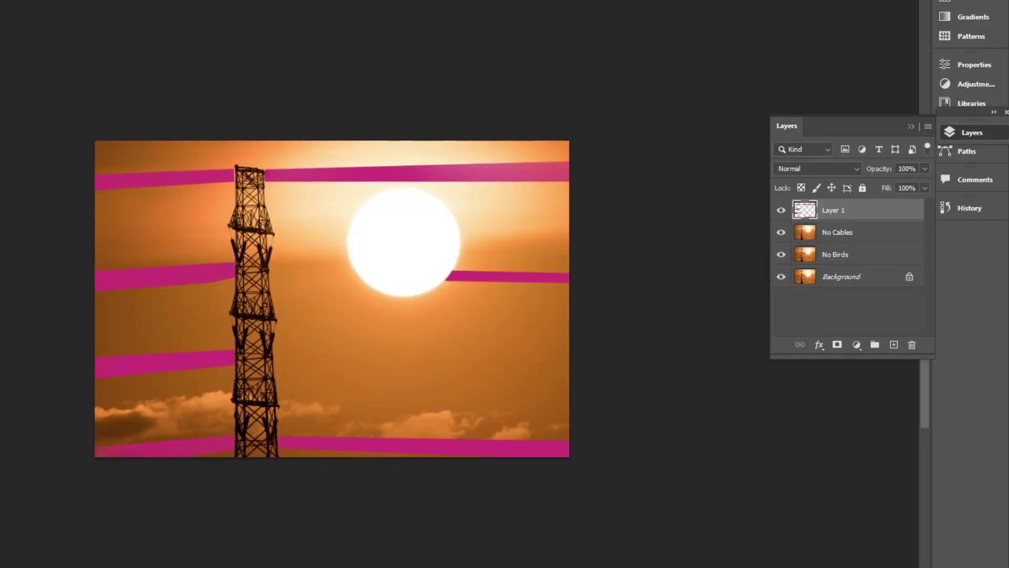
Step: Set the foreground colour to #292fa8 and brush blue vertical strokes across the magenta strips on both sides of the tower
left_click(759, 136)
left_click(941, 73)
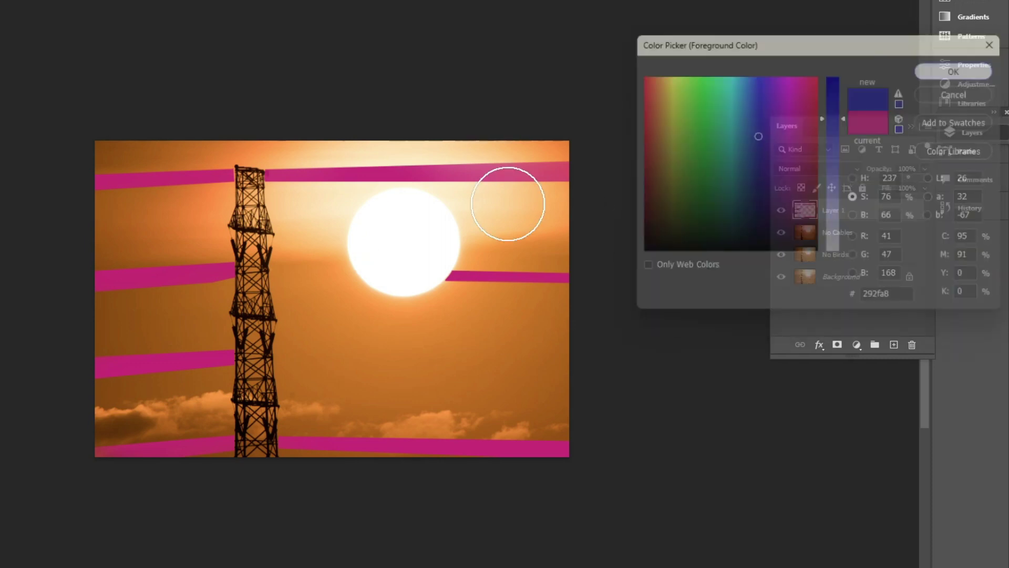
left_click_drag(430, 319, 431, 174)
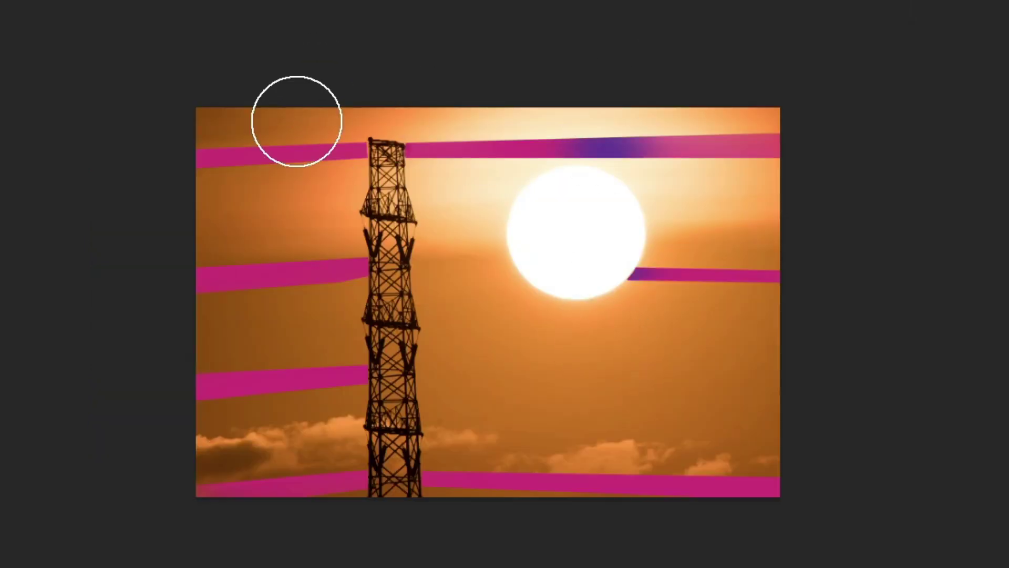
left_click_drag(297, 121, 299, 492)
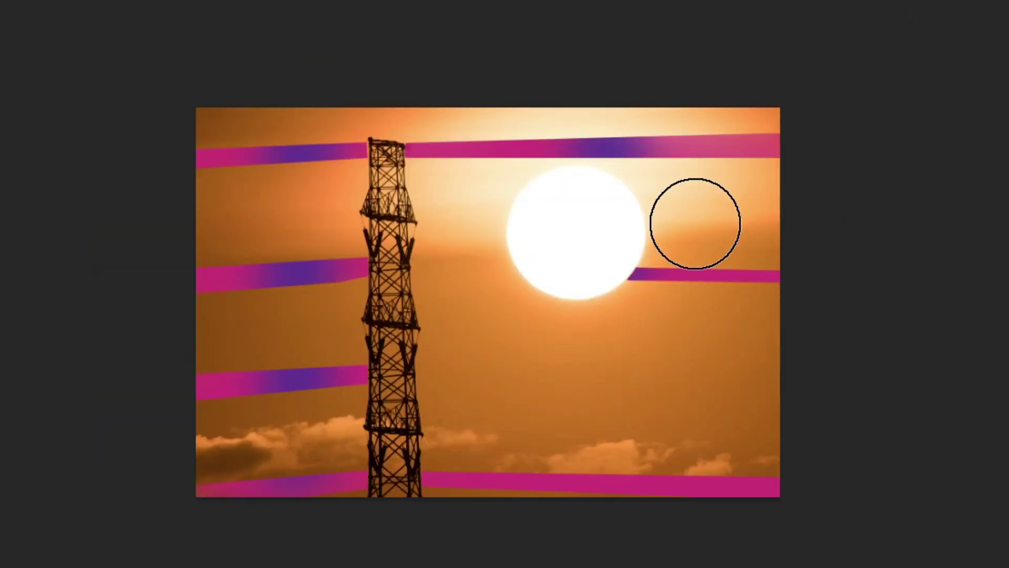
left_click_drag(694, 218, 681, 517)
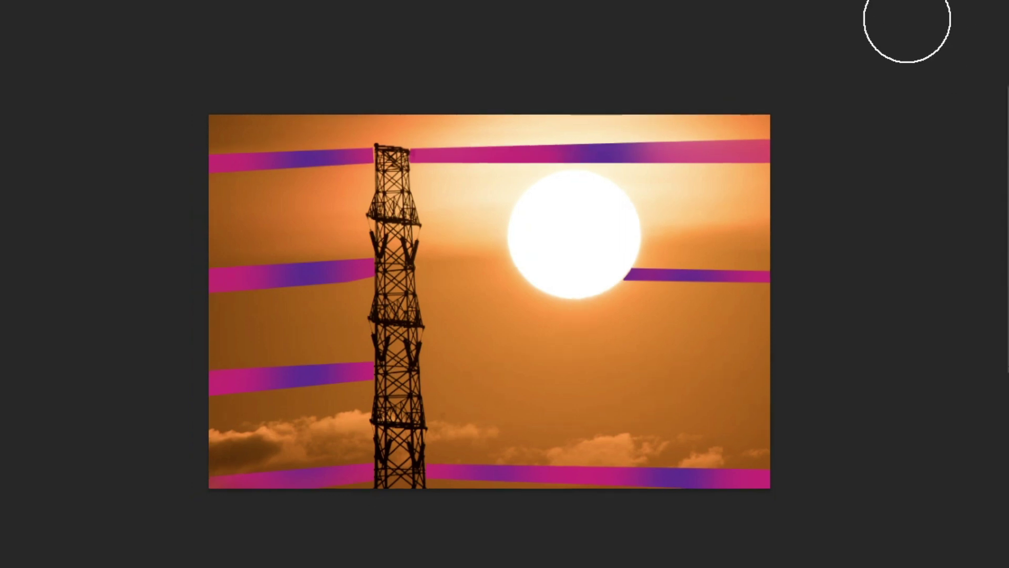
Step: Brush three soft blue vertical strokes over the sky and sun, extending beyond the magenta strips
left_click_drag(478, 68, 494, 558)
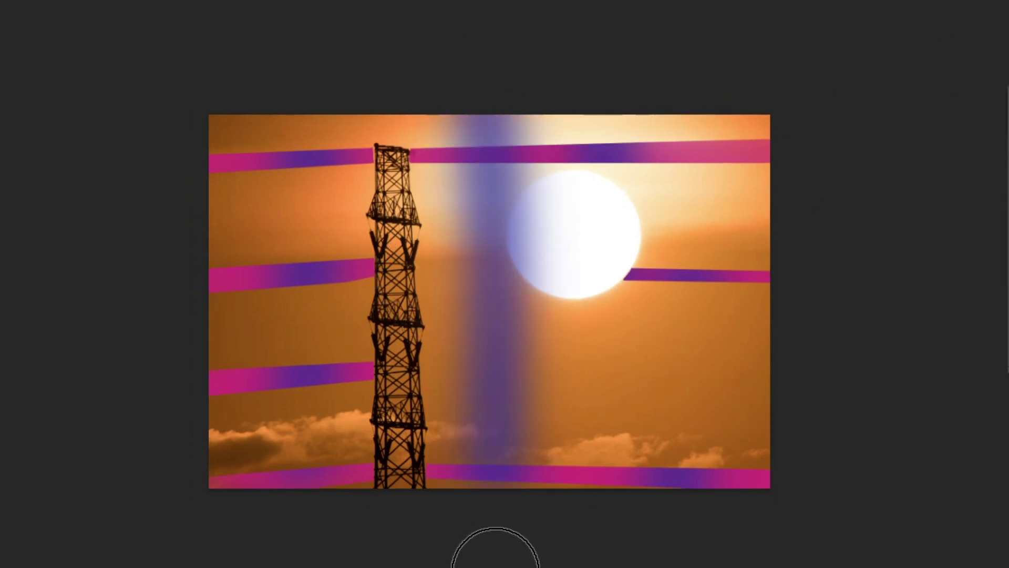
left_click_drag(652, 94, 675, 521)
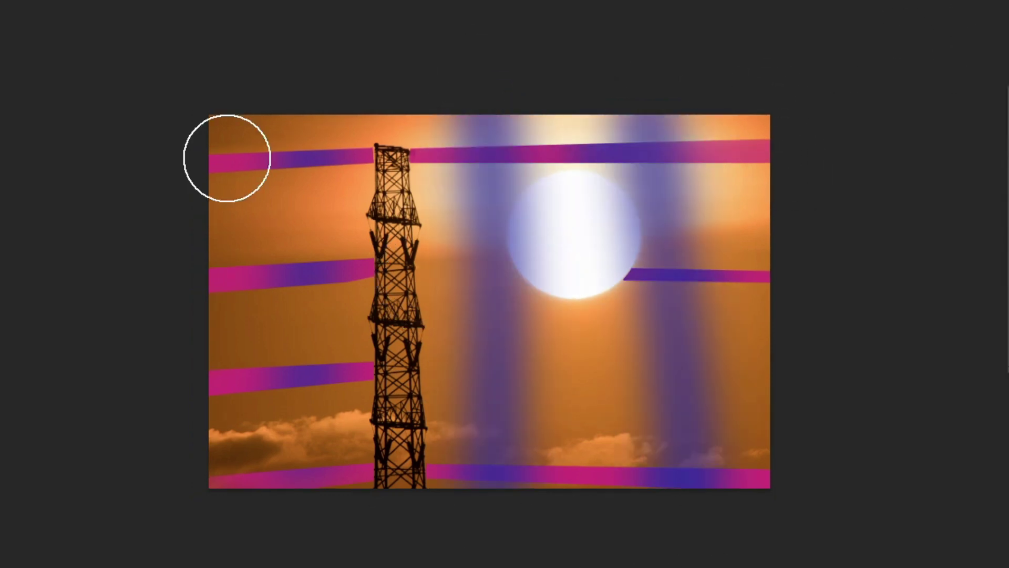
left_click_drag(309, 499, 310, 168)
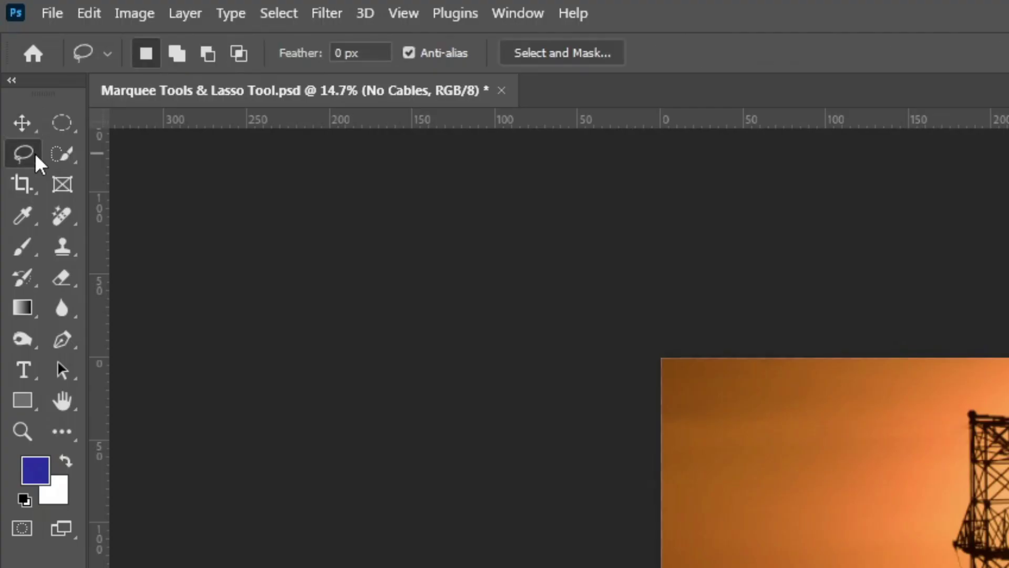
Step: Trace the tower section between two crossarms with the Magnetic Lasso and close the outline as a selection
right_click(35, 153)
left_click(135, 199)
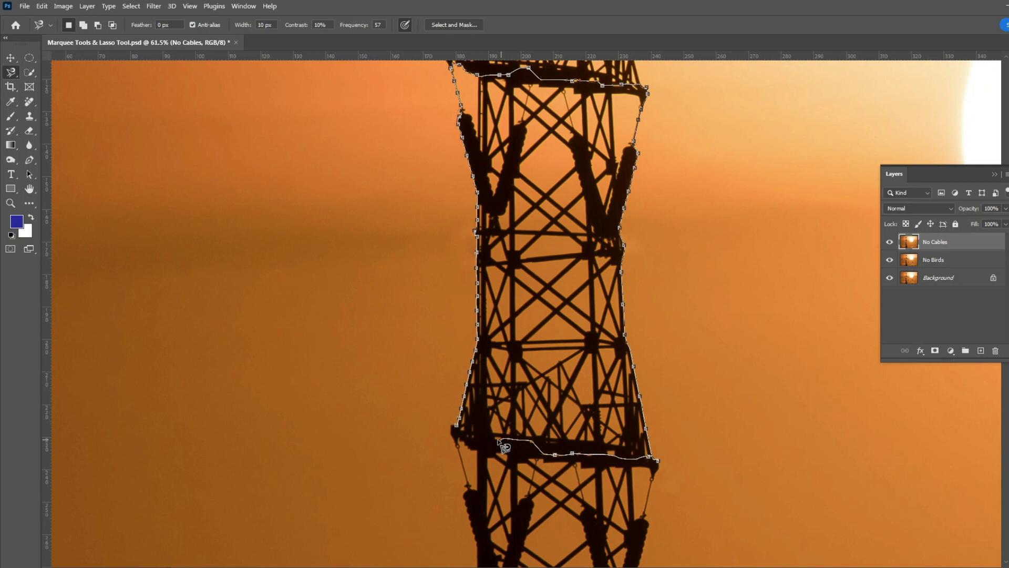
left_click(462, 433)
scroll(467, 421, "down", 3)
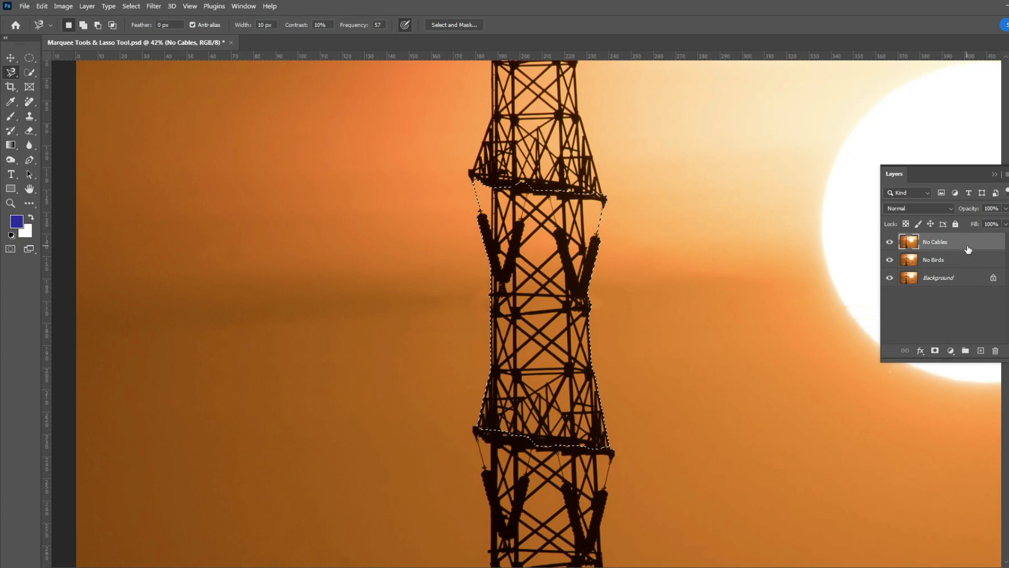
Step: Copy the selected tower section to a new layer and show only that layer
key("ctrl+j")
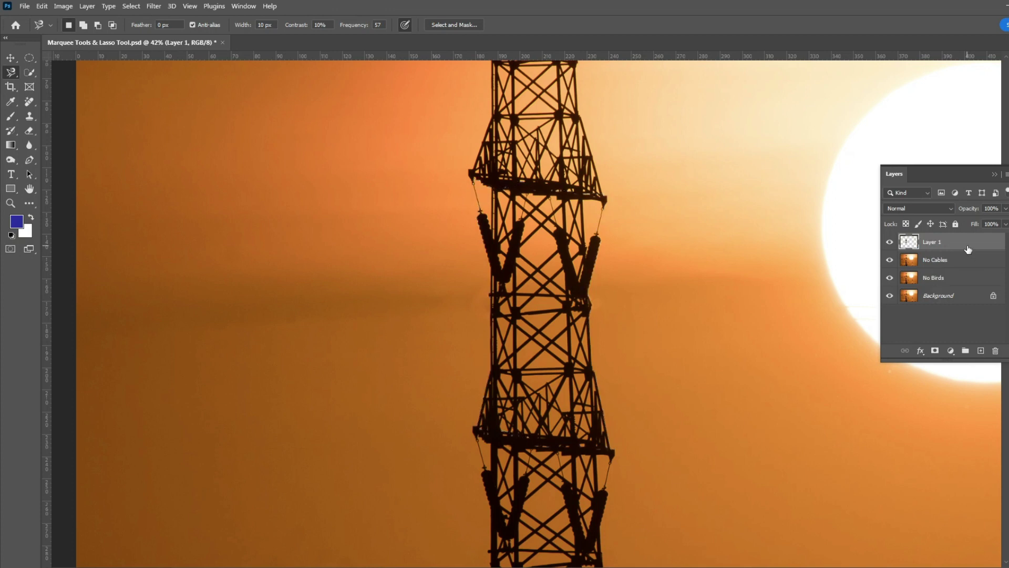
left_click(888, 243, "alt")
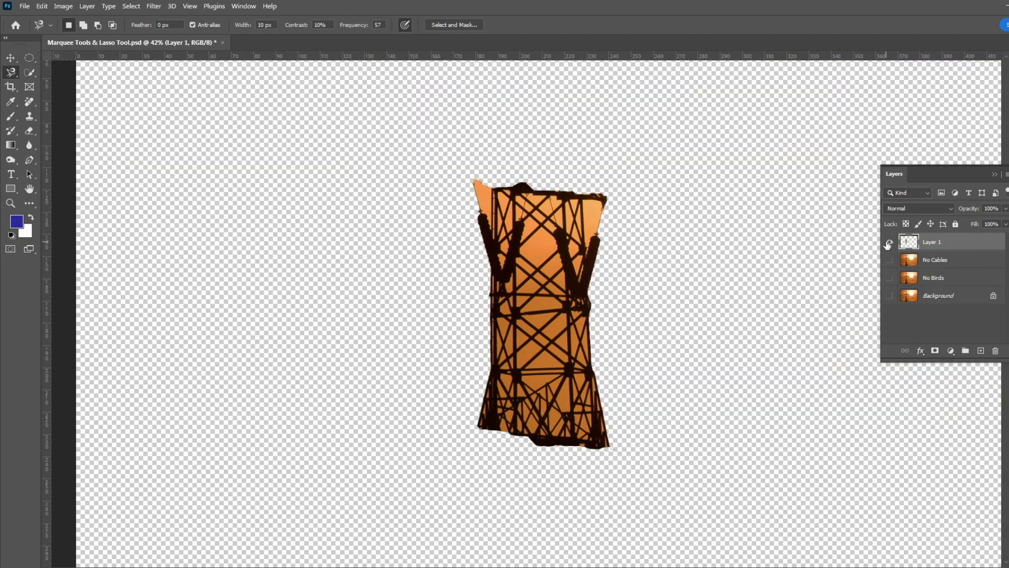
scroll(523, 355, "down", 3)
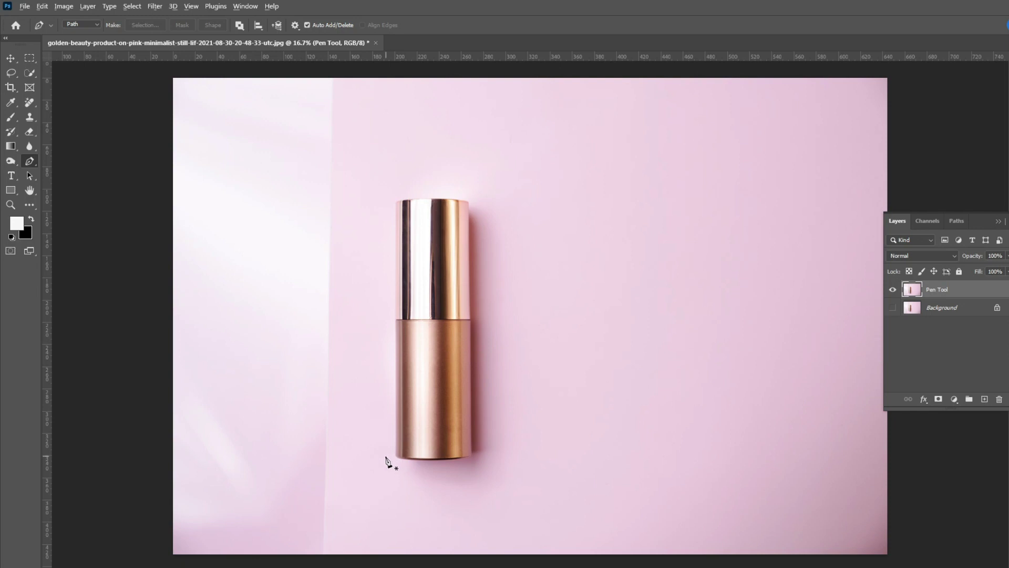
Step: Start a Pen tool path along the cosmetic tube's bottom edge and around its lower-right corner
scroll(389, 463, "up", 5)
scroll(413, 474, "up", 8)
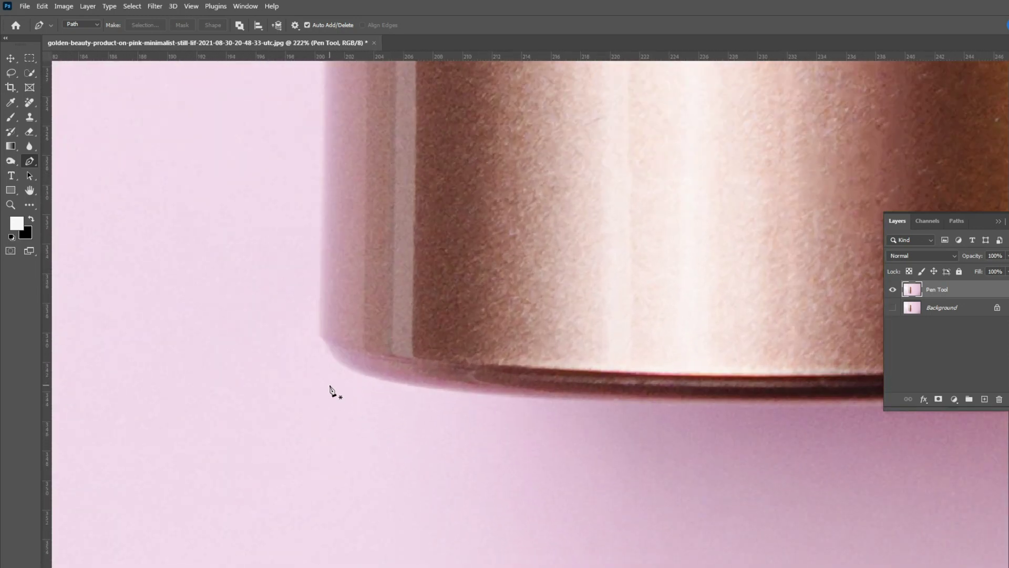
left_click(328, 347)
scroll(401, 320, "right", 10)
left_click(653, 356)
left_click(701, 344)
left_click(727, 331)
left_click(738, 311)
Step: Continue the pen path up the right side of the tube and its cap to the upper-right corner
scroll(737, 316, "down", 5)
scroll(733, 174, "up", 5)
left_click(733, 174)
scroll(733, 173, "down", 5)
scroll(734, 212, "up", 5)
left_click(734, 211)
scroll(559, 145, "down", 3)
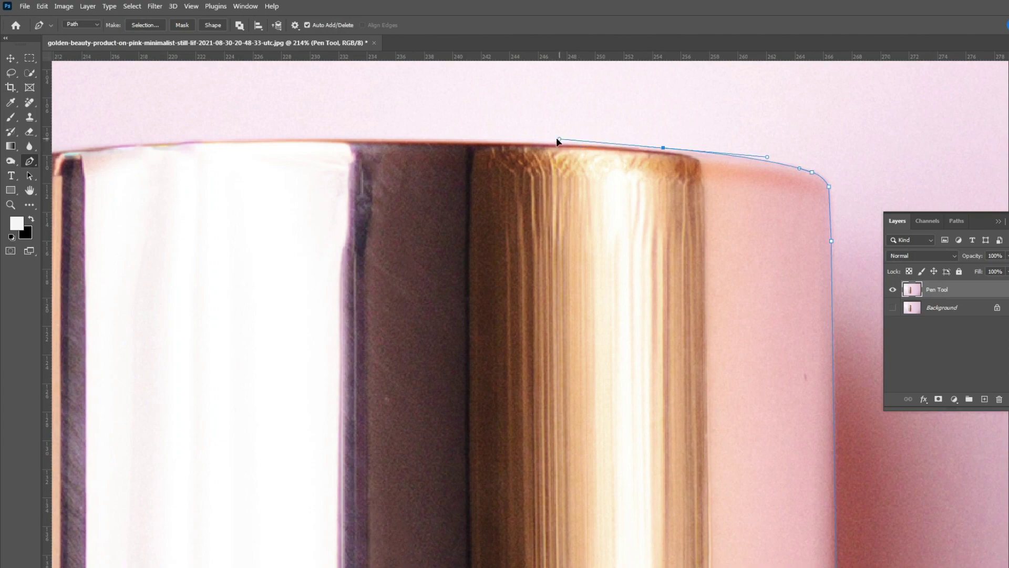
Step: Complete the pen path along the cap's top edge and down the tube's left side
scroll(719, 129, "left", 5)
scroll(500, 230, "down", 3)
scroll(540, 361, "up", 2)
scroll(525, 402, "down", 4)
scroll(525, 401, "down", 5)
Step: Convert the tube path to a selection and use it as a layer mask on the Pen Tool layer
key("ctrl+Return")
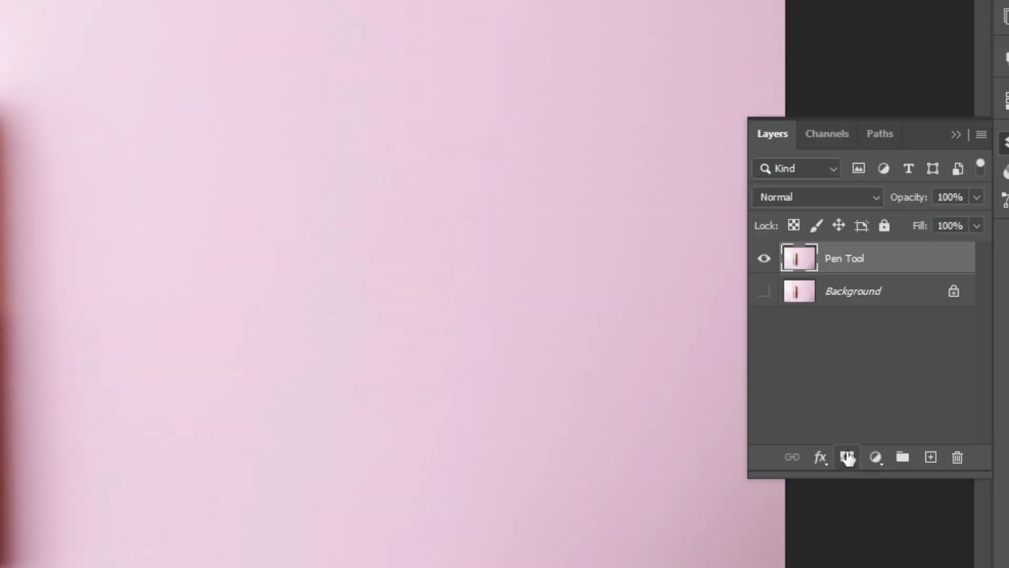
left_click(805, 434)
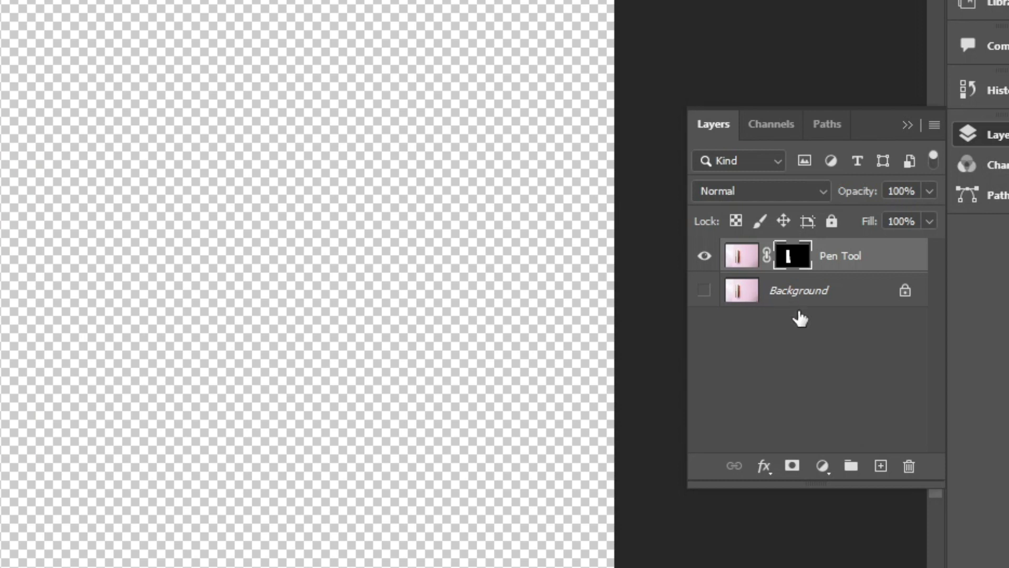
Step: Add a Solid Color fill layer in #f8f7f8 directly above the Background layer
left_click(798, 306)
left_click(823, 465)
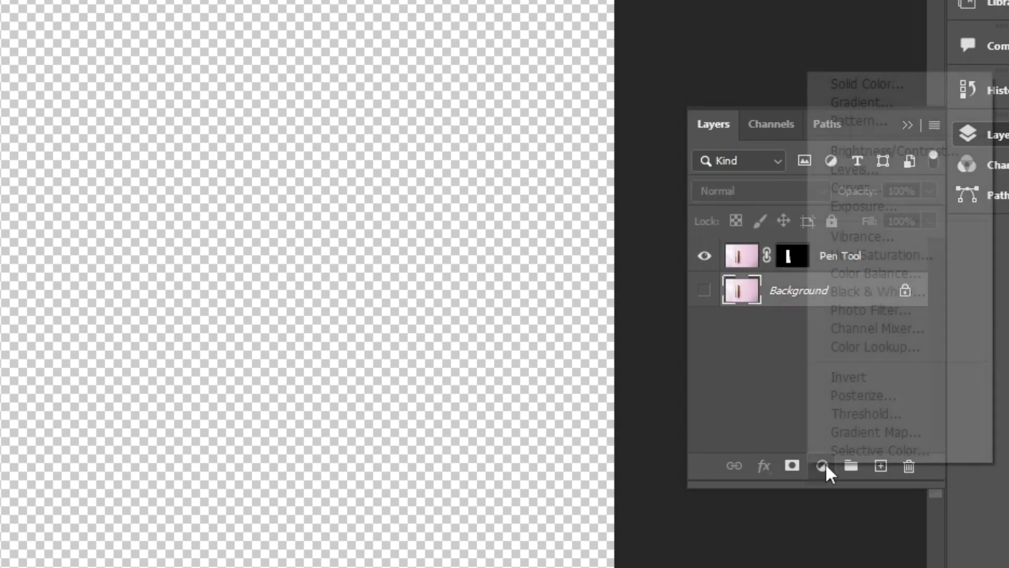
left_click(845, 84)
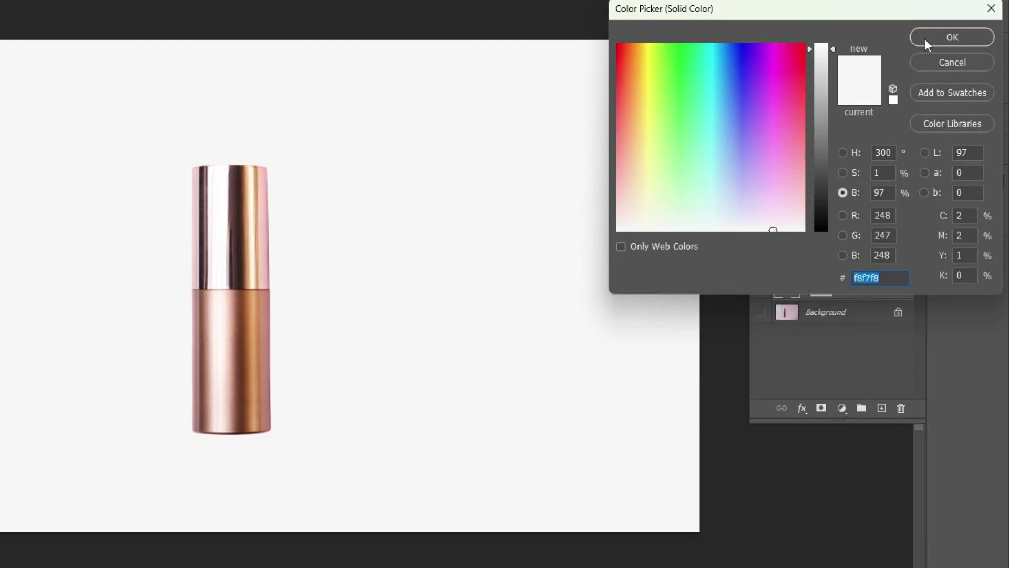
left_click(924, 38)
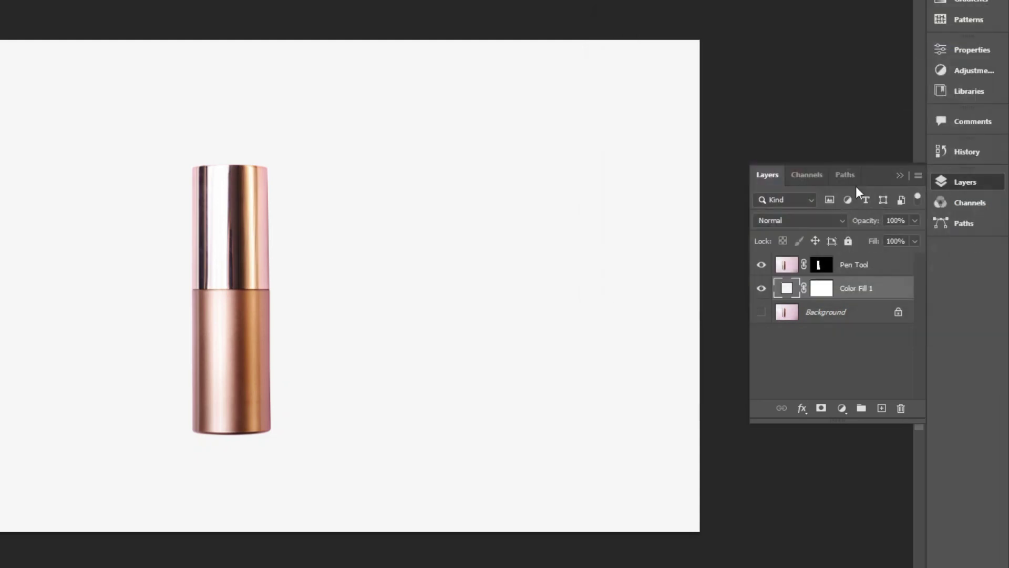
Step: Duplicate the Background layer, place the copy between Color Fill 1 and Pen Tool, and make it visible
left_click(841, 313)
key("ctrl+j")
left_click_drag(816, 323, 815, 277)
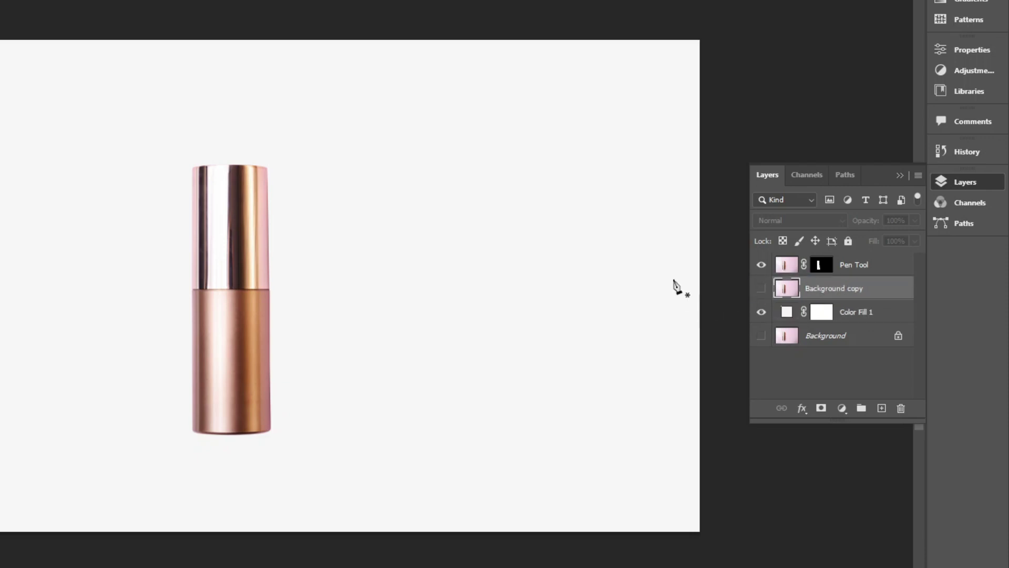
left_click(761, 288)
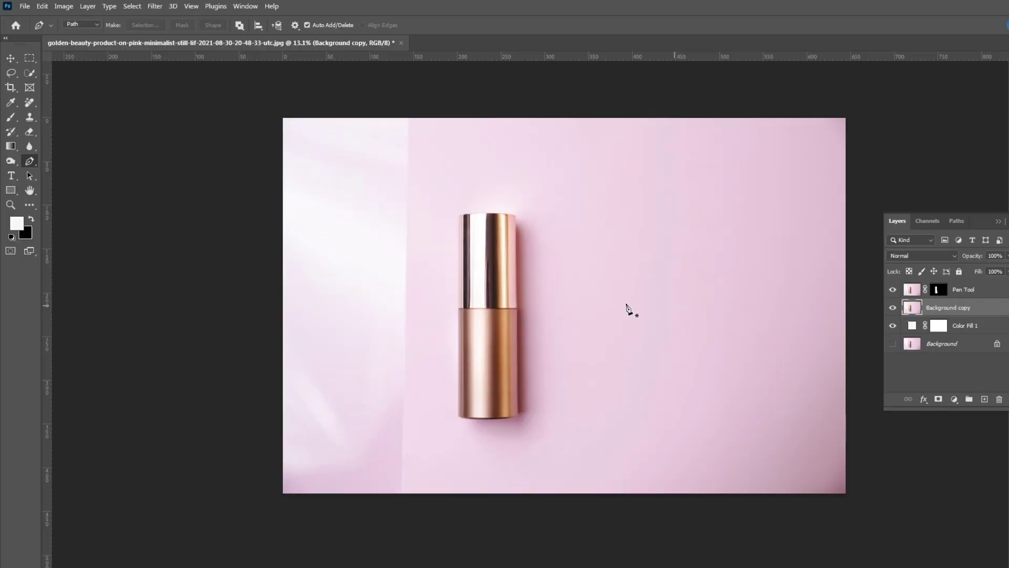
Step: Lasso loosely around the tube and its shadow on Background copy and copy that area to a new layer
key("l")
mouse_move(466, 206)
left_mouse_down()
mouse_move(452, 216)
mouse_move(438, 334)
mouse_move(457, 424)
mouse_move(478, 444)
mouse_move(529, 443)
mouse_move(545, 300)
mouse_move(516, 203)
mouse_move(462, 202)
left_mouse_up()
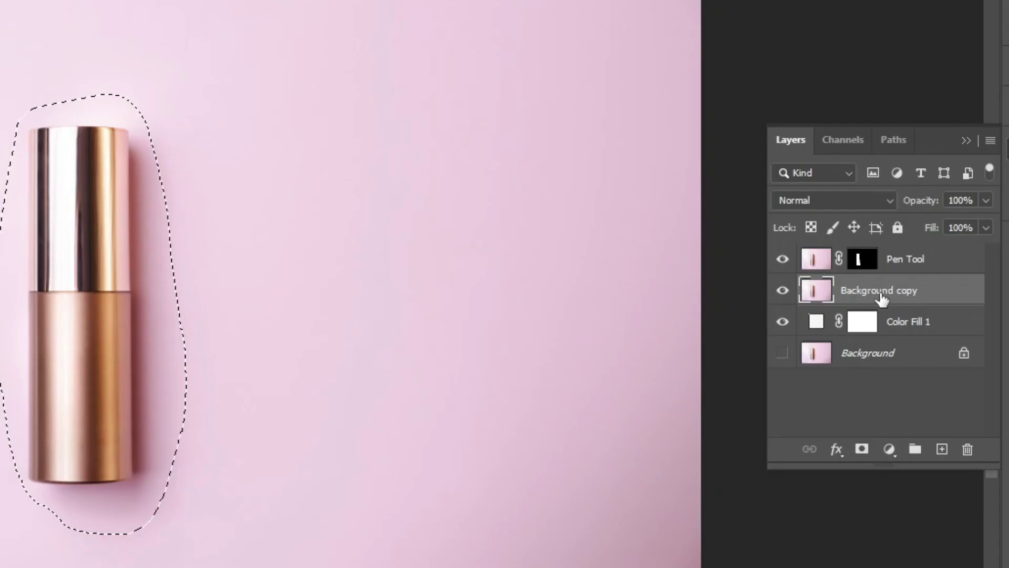
key("ctrl+j")
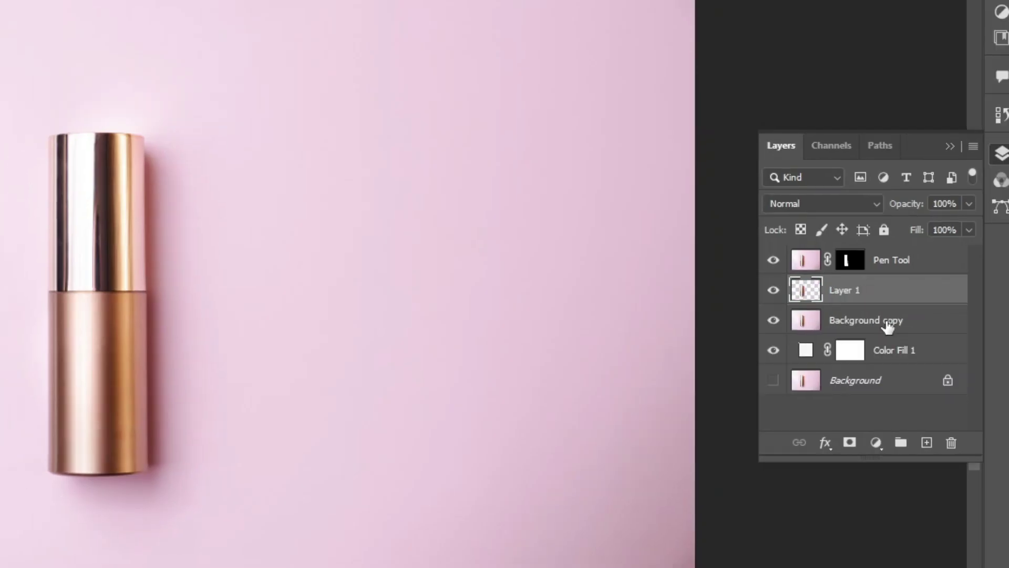
Step: Delete the Background copy layer and rename the lassoed cutout layer "Shadow"
left_click_drag(946, 324, 951, 443)
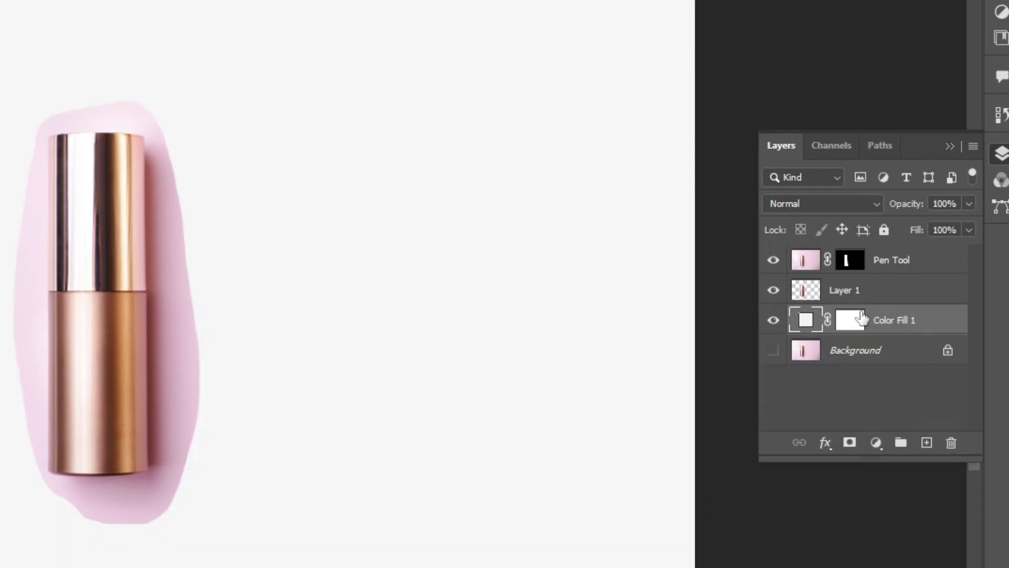
double_click(844, 289)
type("Shadow")
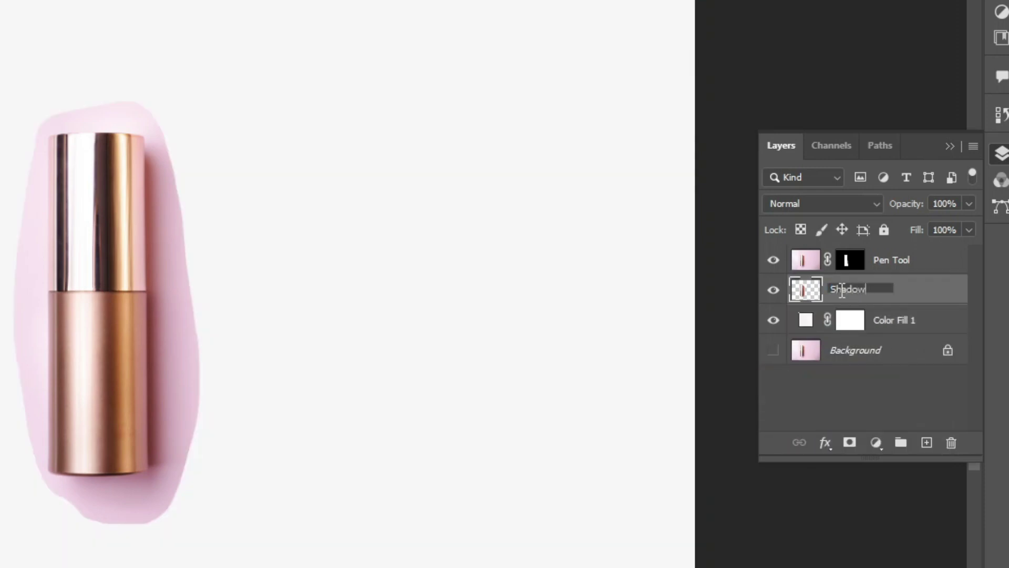
left_click(924, 300)
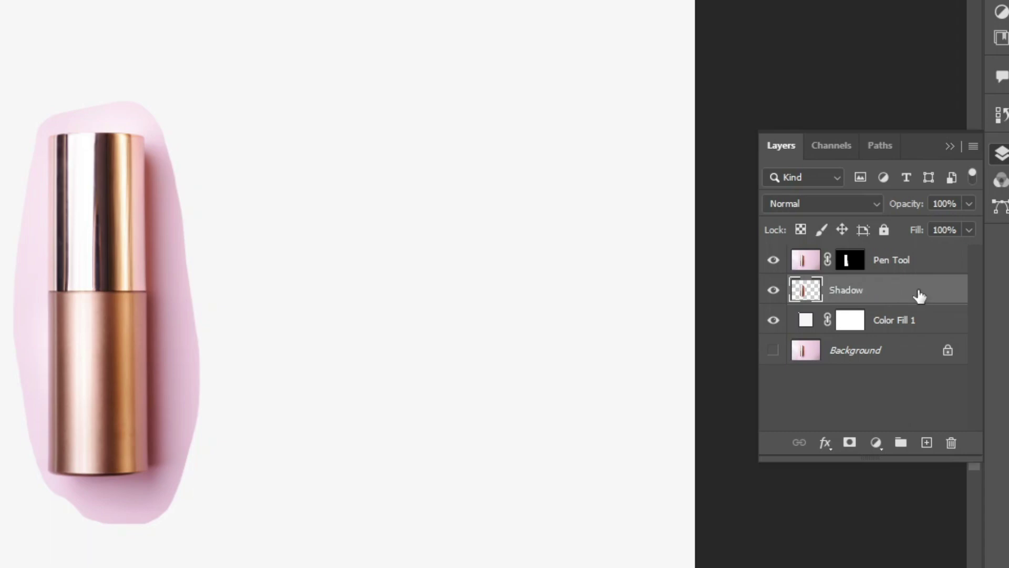
Step: Apply a Hue/Saturation adjustment to the Shadow layer with Saturation at -100
left_click(94, 9)
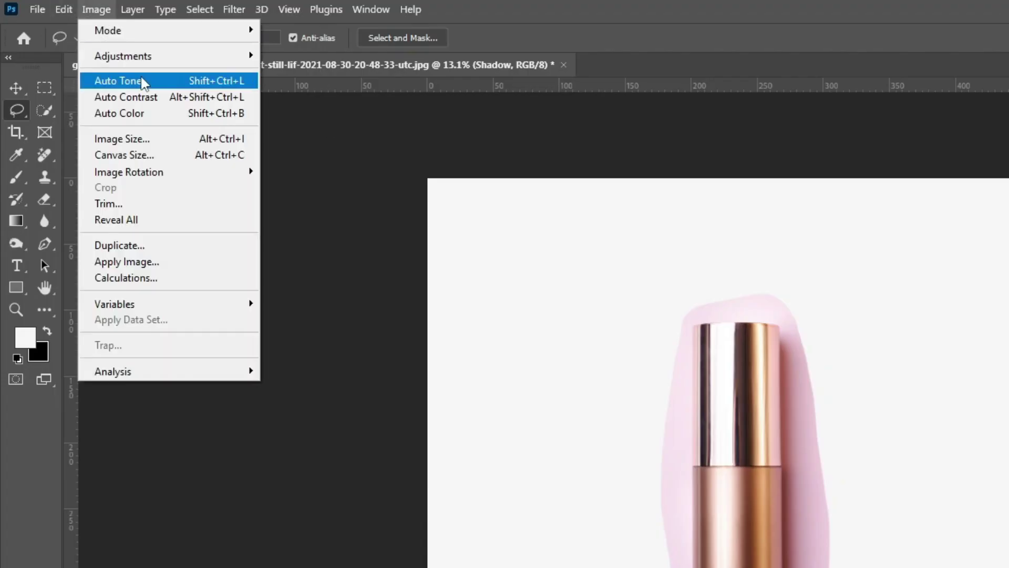
mouse_move(139, 58)
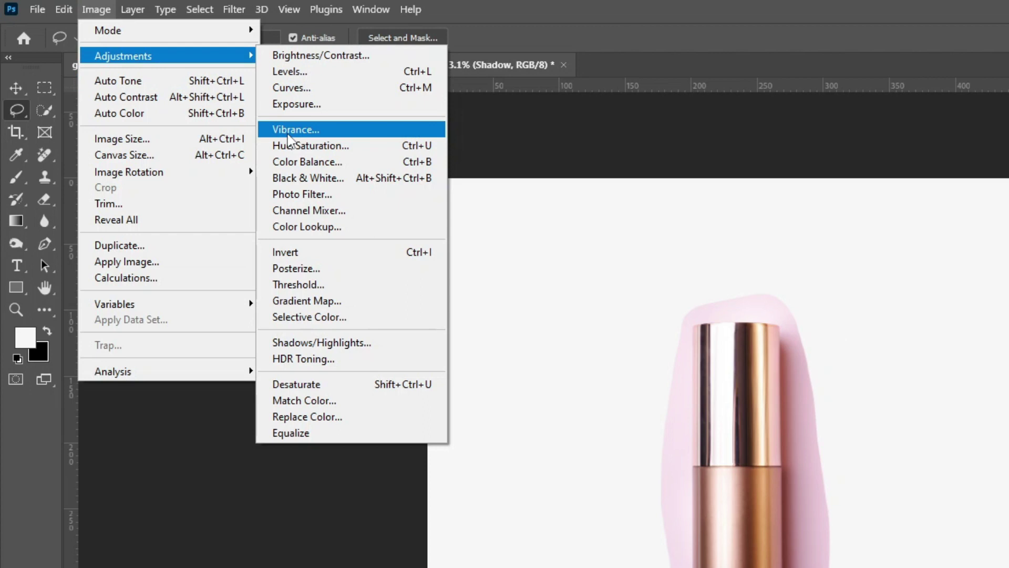
left_click(296, 146)
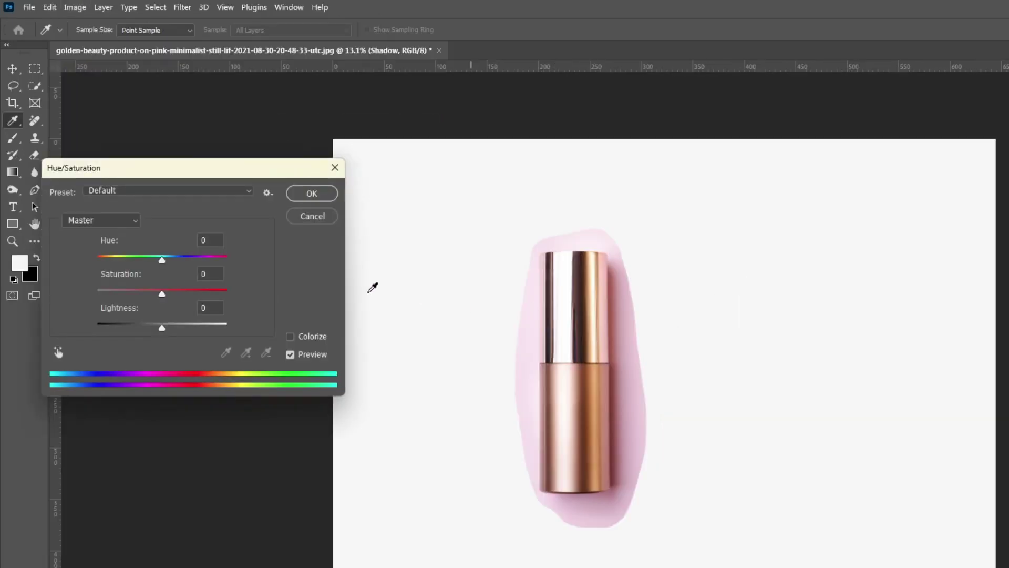
left_click_drag(163, 293, 64, 284)
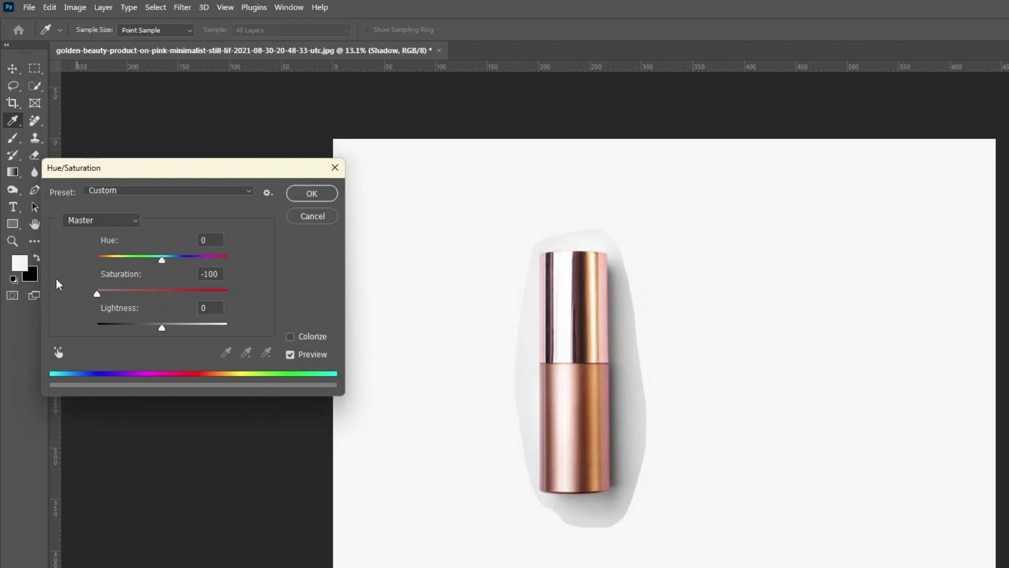
left_click(305, 196)
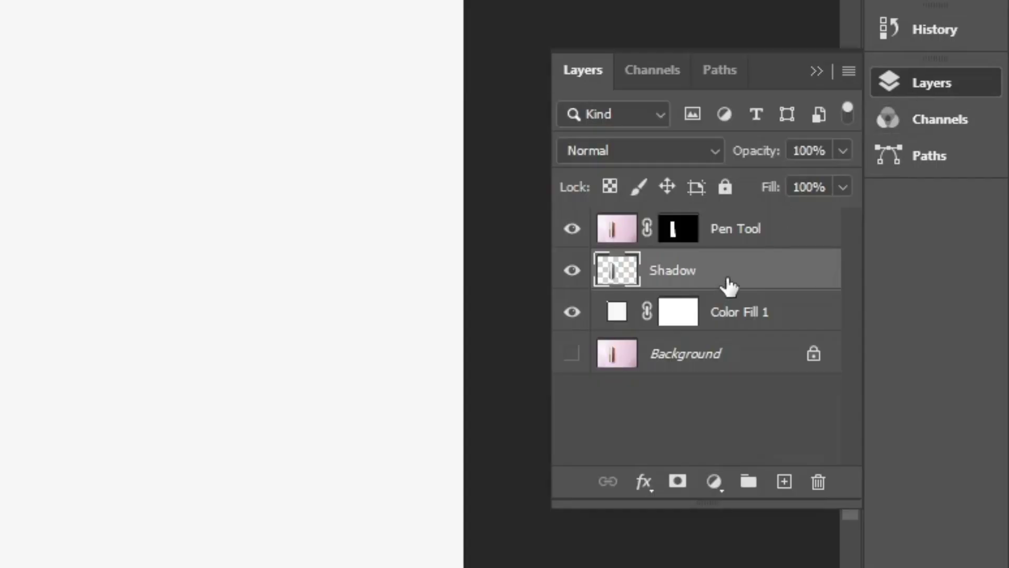
Step: Add a Levels adjustment clipped to the Shadow layer and set its white input level to 198
left_click(713, 481)
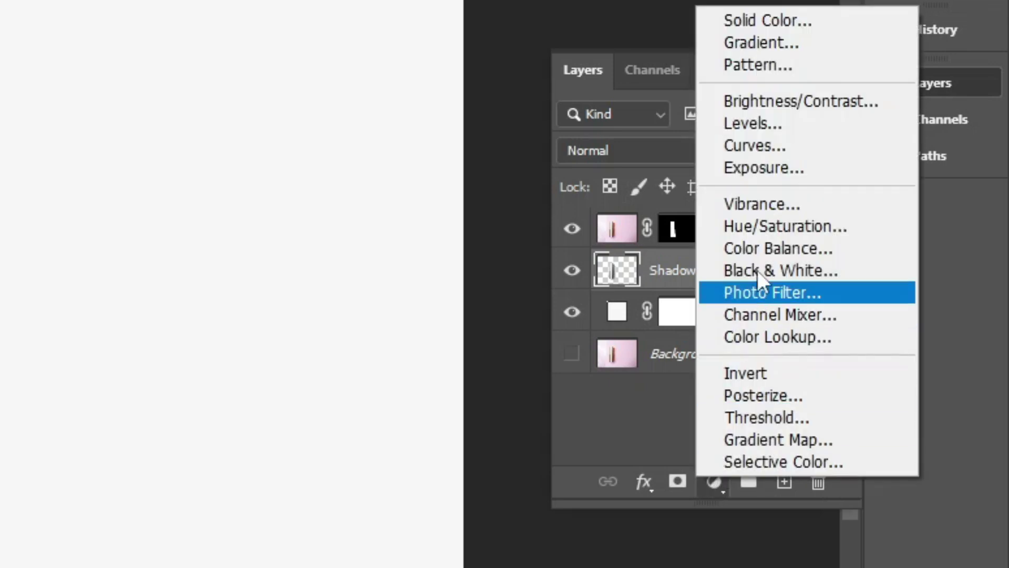
left_click(772, 130)
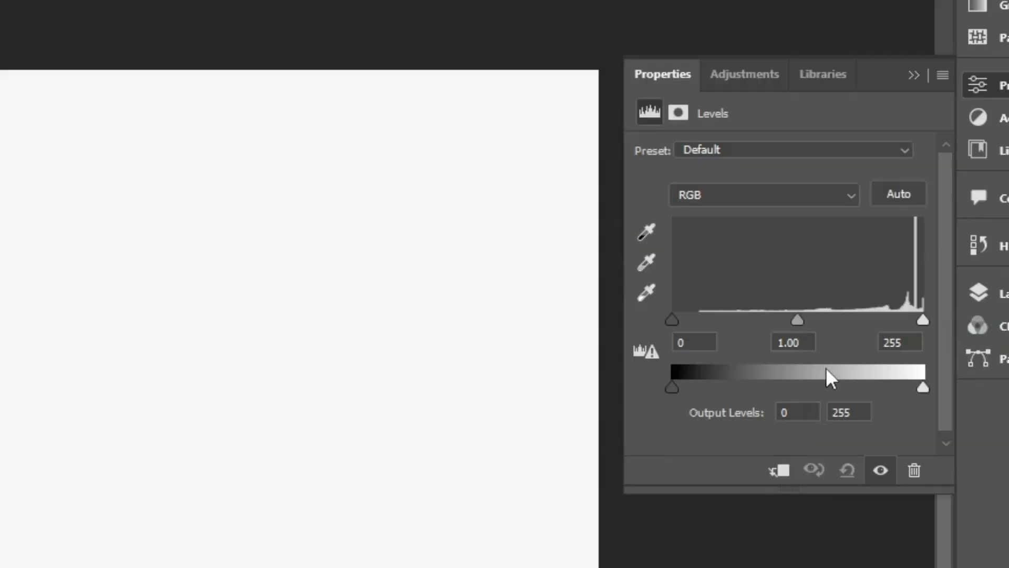
left_click(770, 478)
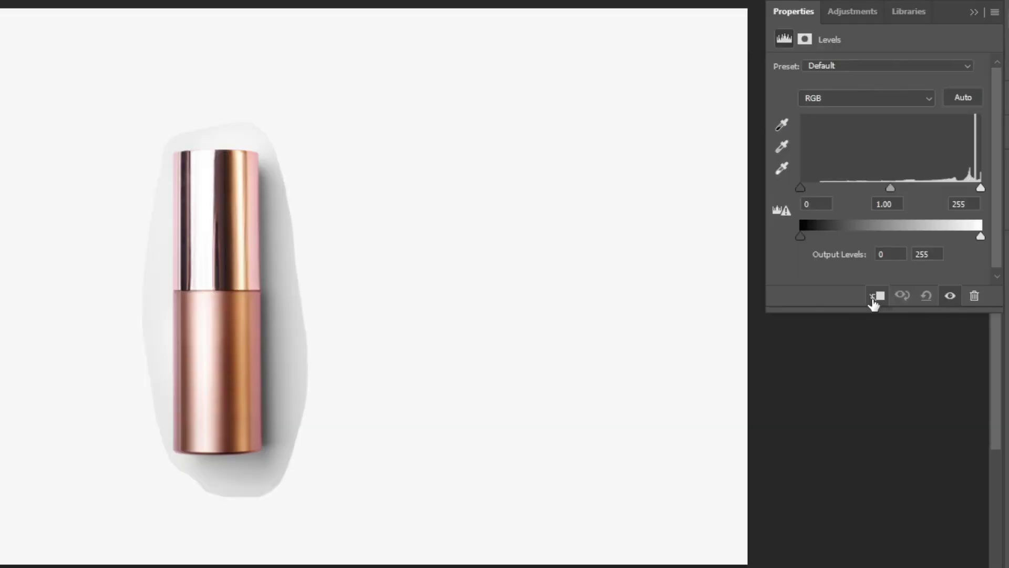
left_click_drag(916, 327, 893, 329)
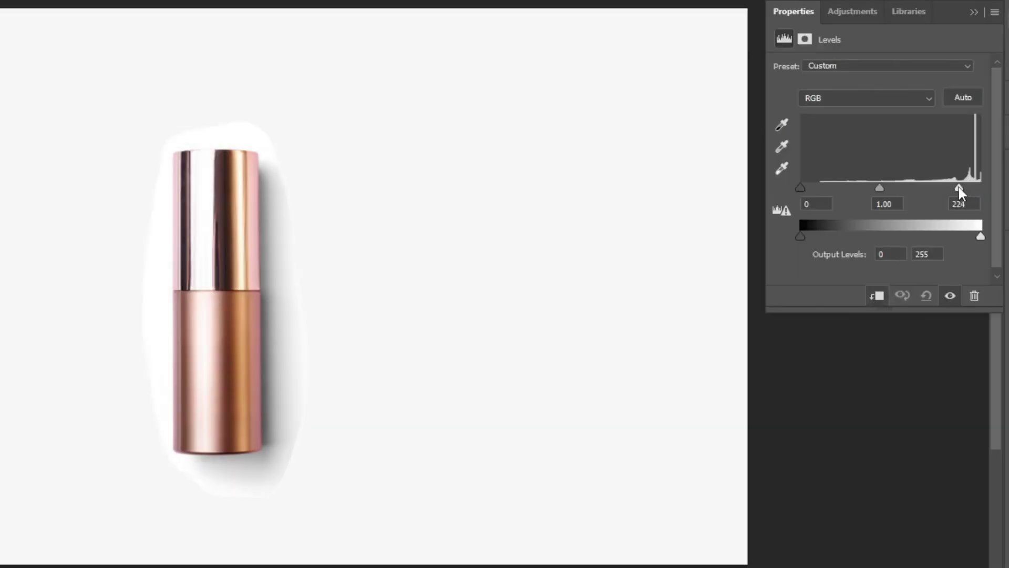
left_click_drag(959, 190, 942, 193)
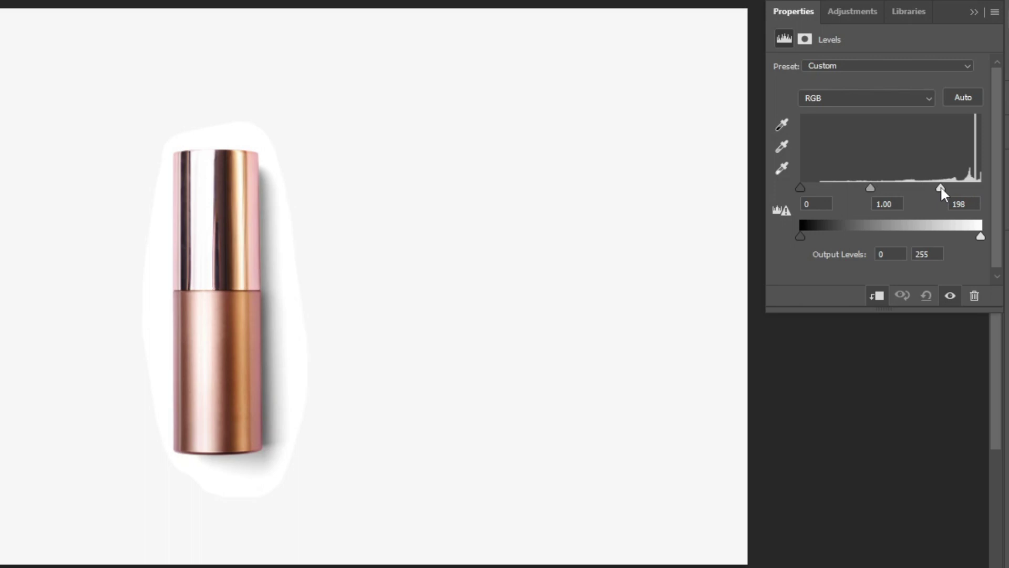
left_click(974, 11)
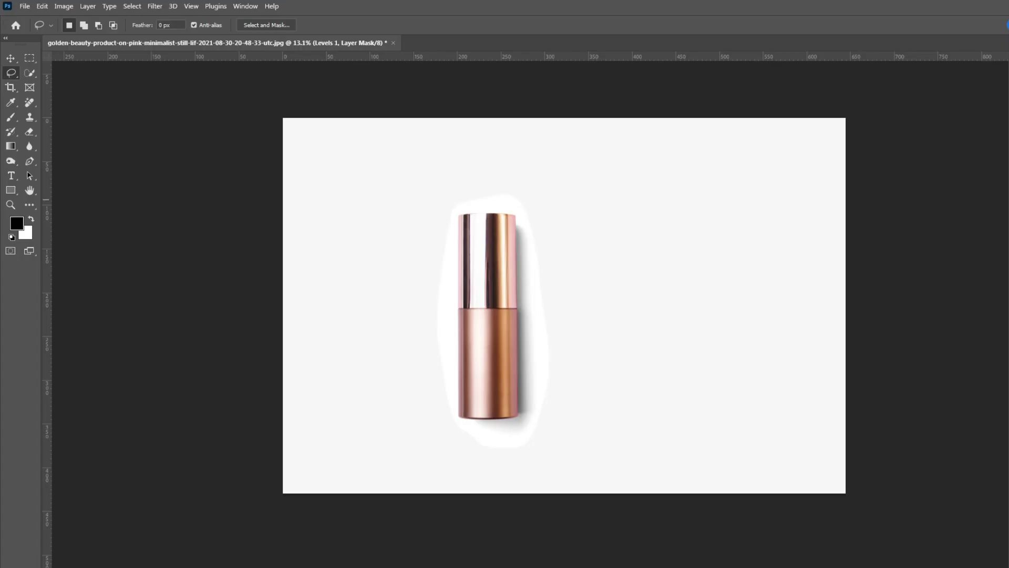
Step: Change the Color Fill 1 layer's colour to purple #9d7df8
key("F7")
double_click(912, 345)
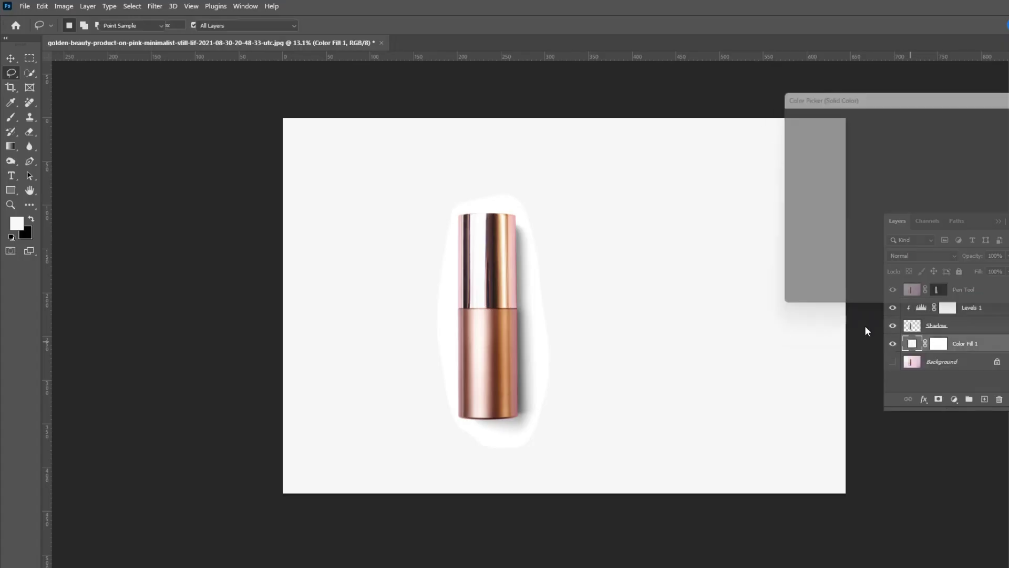
type("9d7df8")
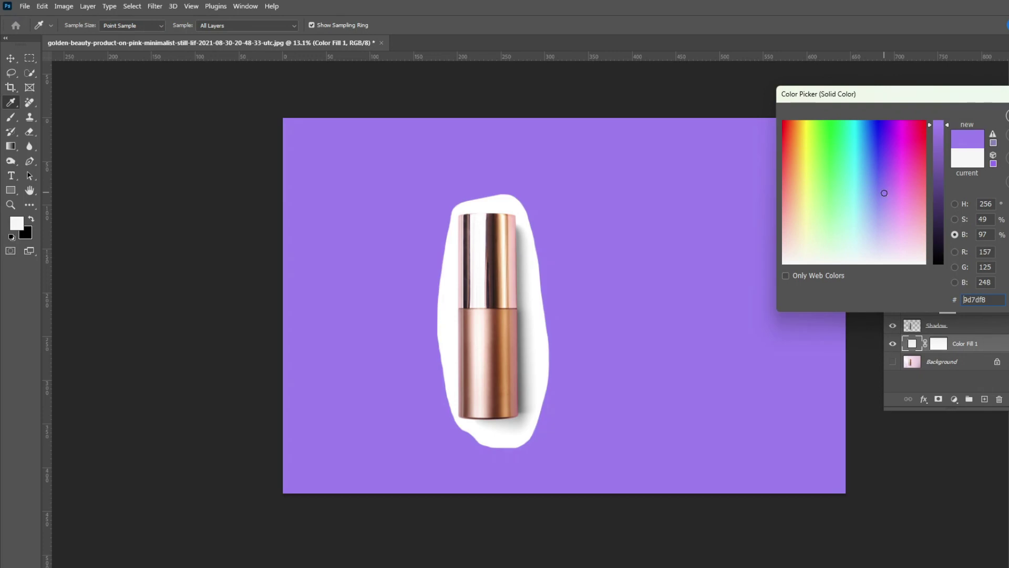
key("Return")
Step: Set the Shadow layer's blend mode to Multiply
left_click(946, 327)
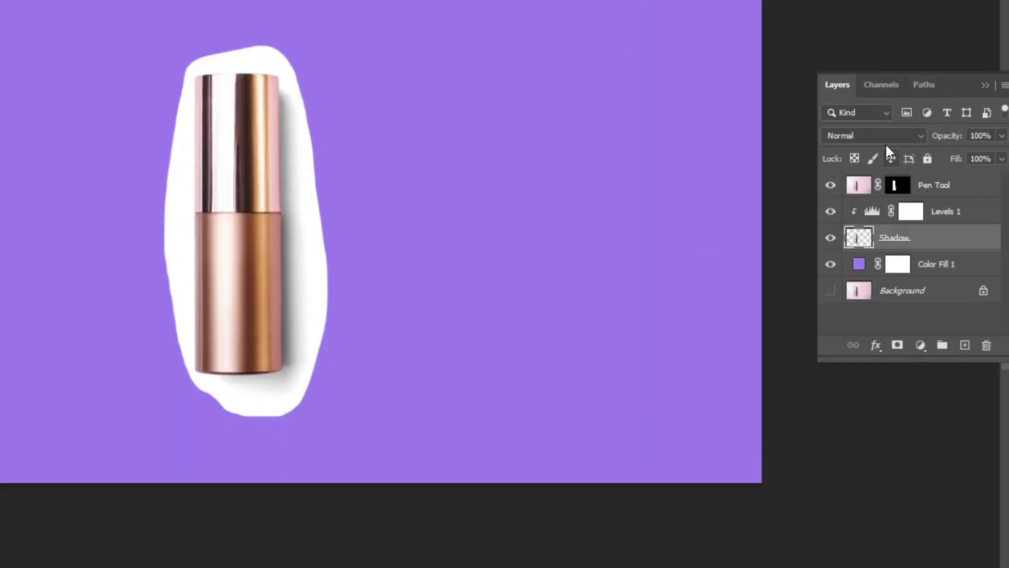
left_click(969, 292)
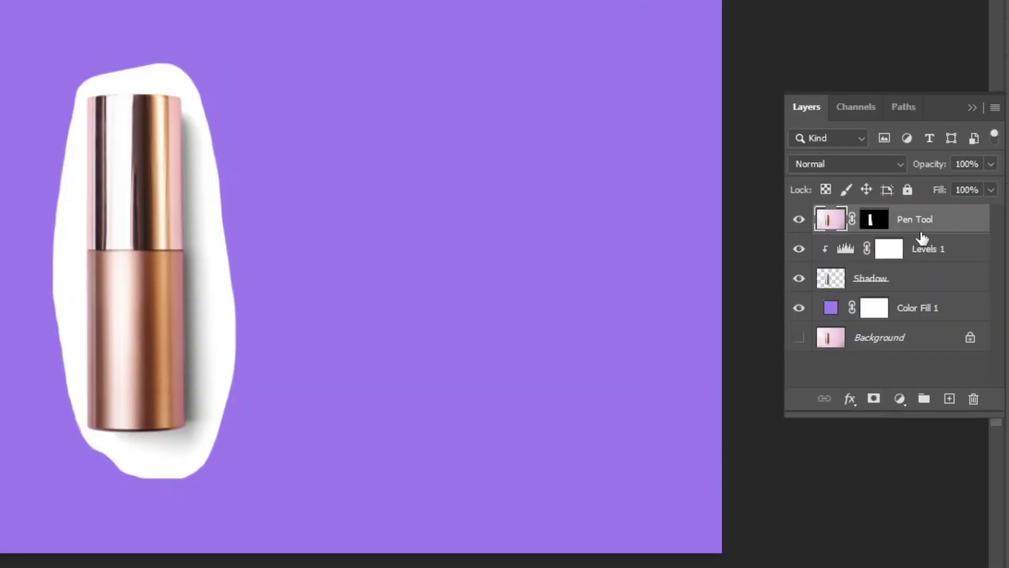
left_click(902, 281)
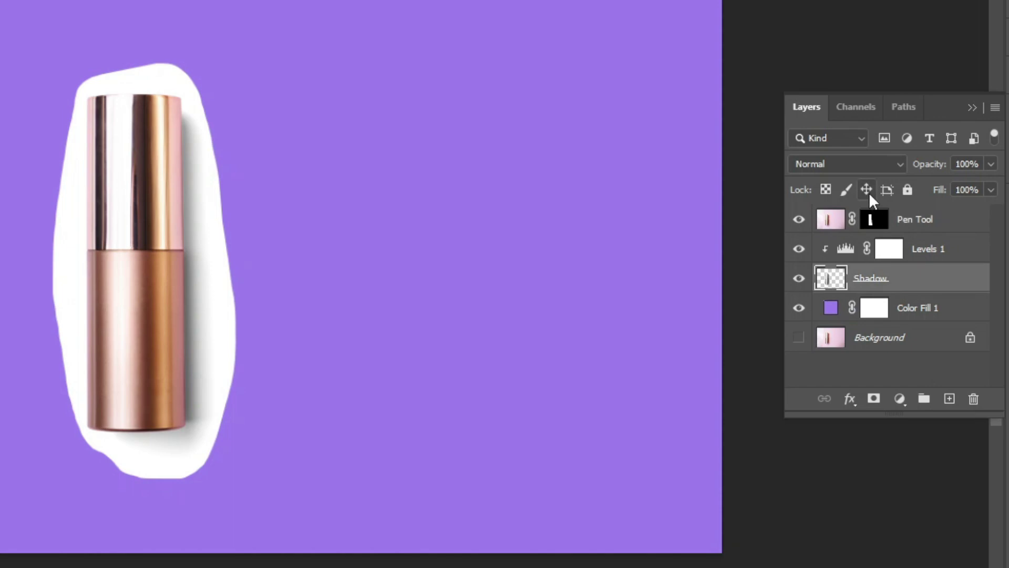
left_click(848, 163)
left_click(845, 235)
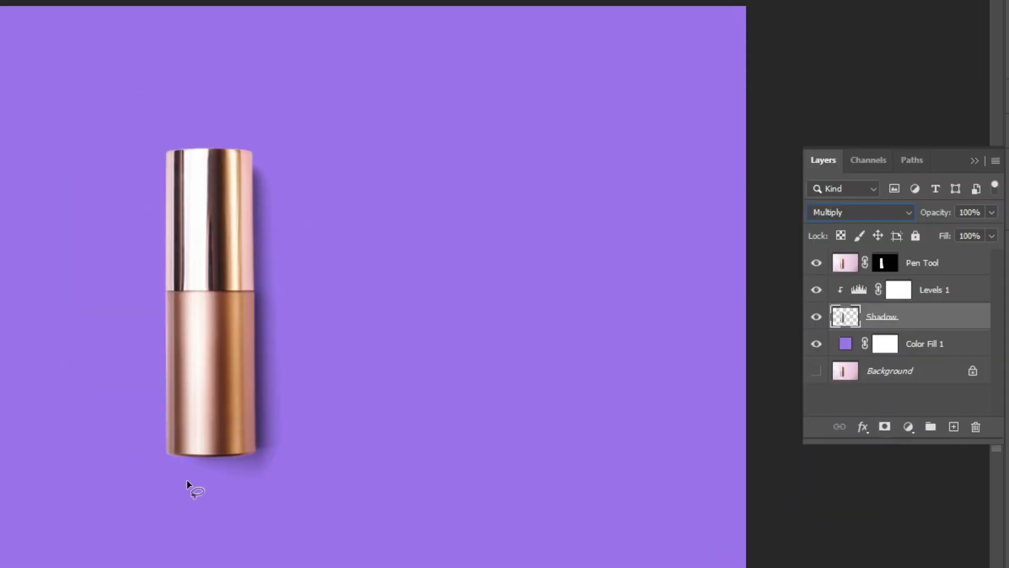
Step: Add a layer mask to the Shadow layer and paint on it around the tube with a soft black brush, size 700 and flow 20%
left_click(885, 427)
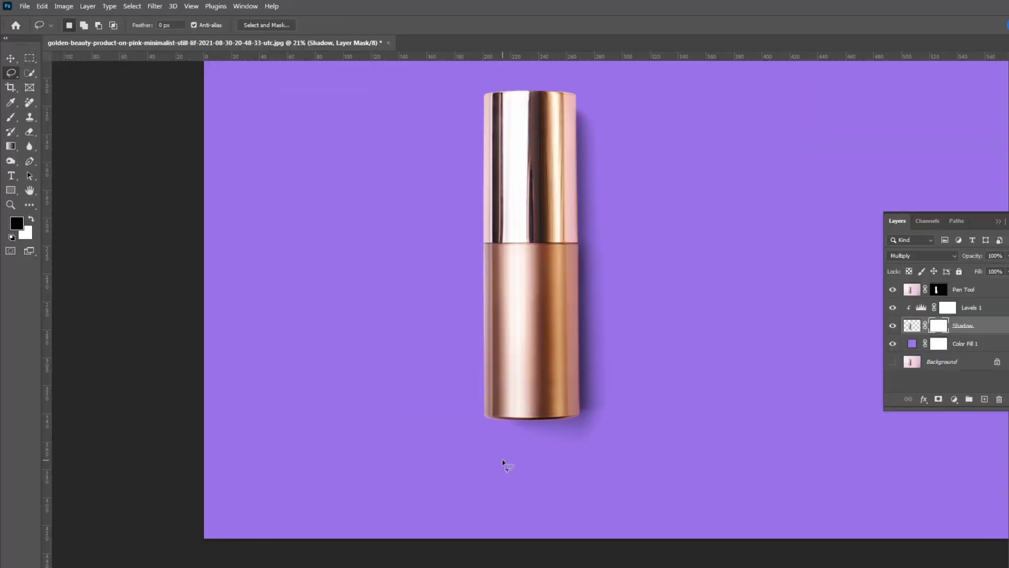
key("b")
scroll(604, 455, "up", 3)
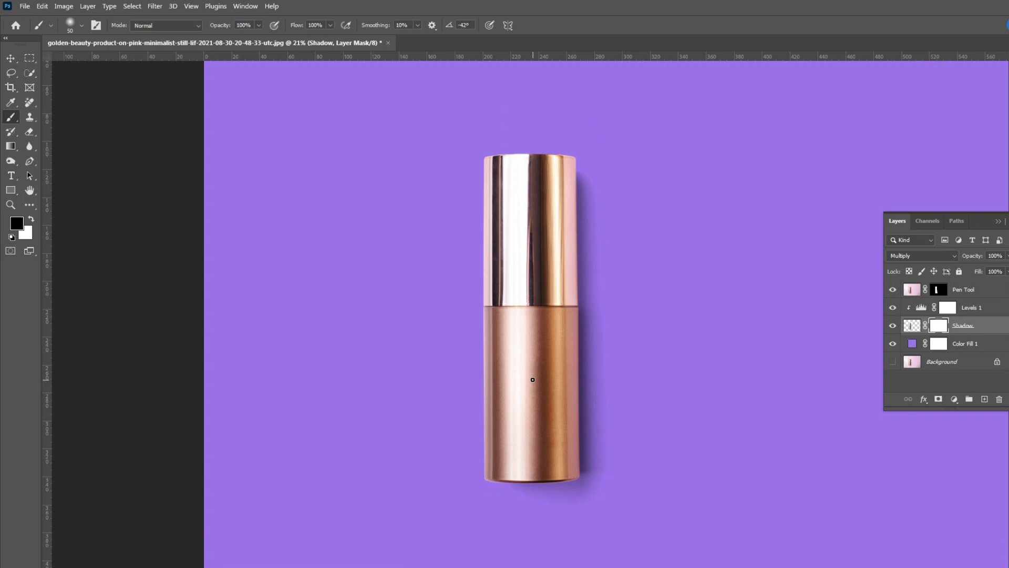
scroll(533, 380, "down", 2)
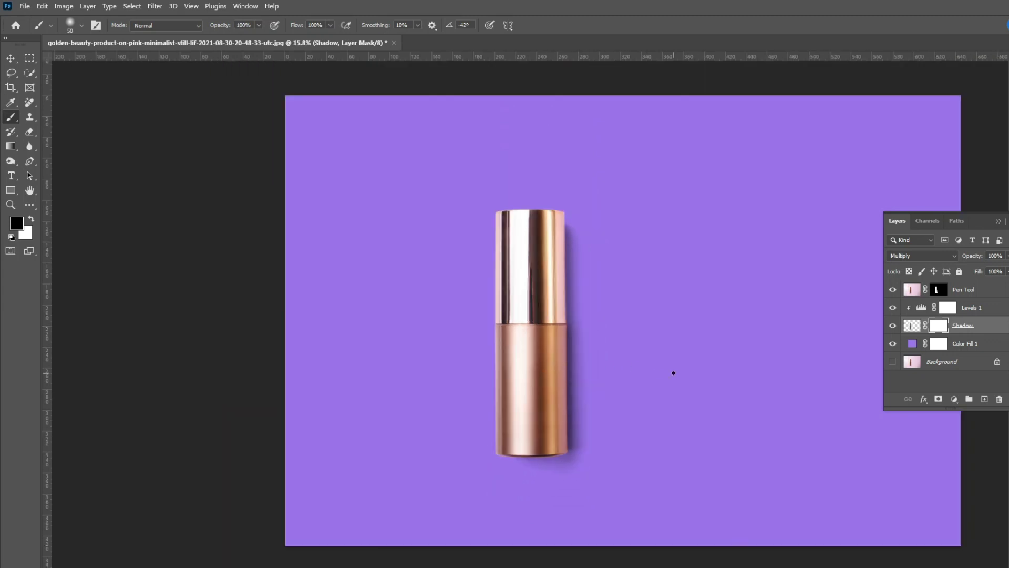
key("bracketright")
key("bracketright")
key("bracketright")
key("bracketright")
key("bracketright")
key("bracketright")
key("bracketright")
key("bracketright")
key("bracketright")
key("bracketright")
key("shift+2")
Step: Compare the result with the Shadow layer hidden and shown, and with the original Background displayed on its own
scroll(530, 433, "up", 3)
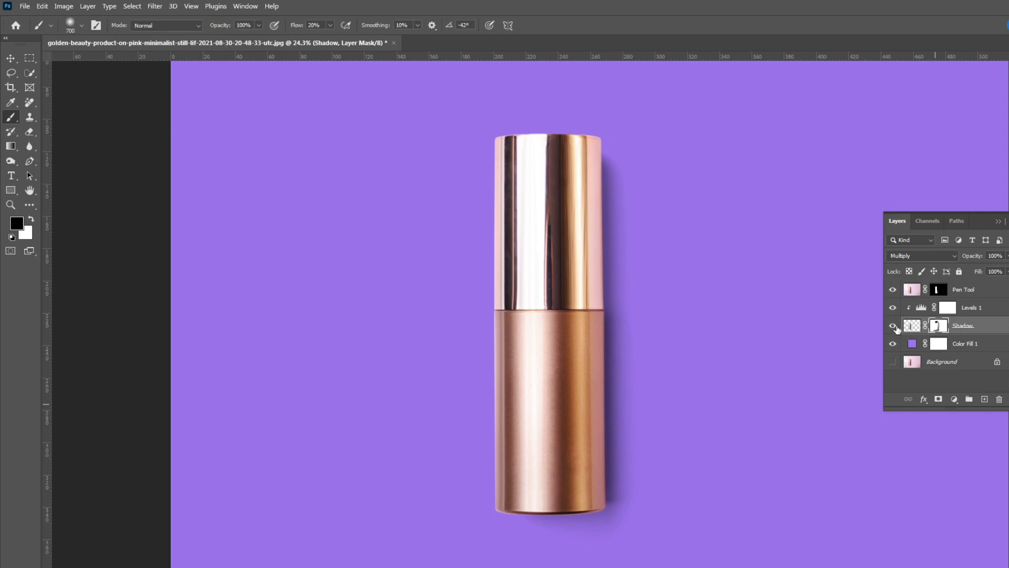
left_click(893, 326)
left_click(893, 326)
scroll(484, 368, "down", 2)
left_click(893, 363, "alt")
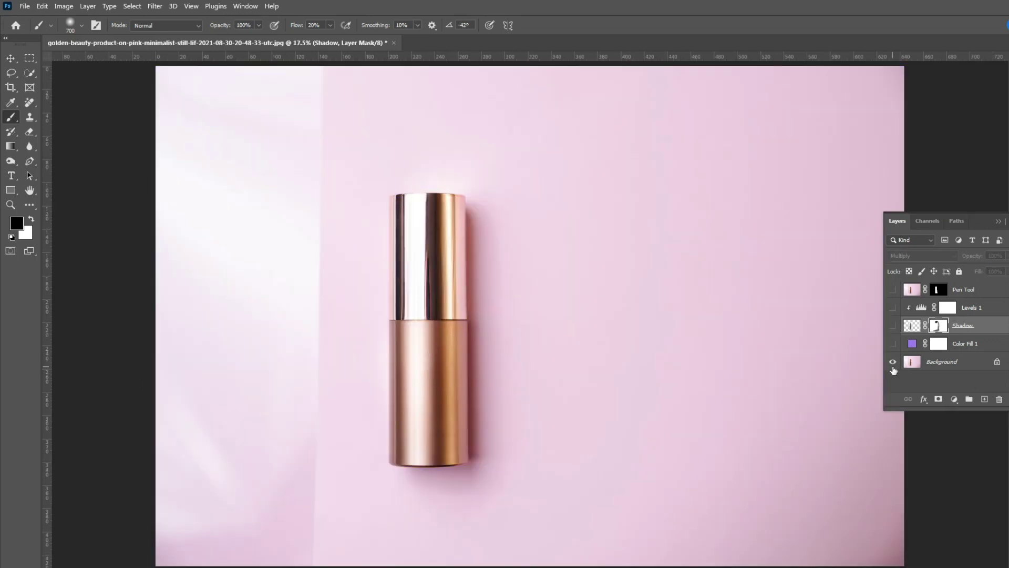
left_click(892, 368, "alt")
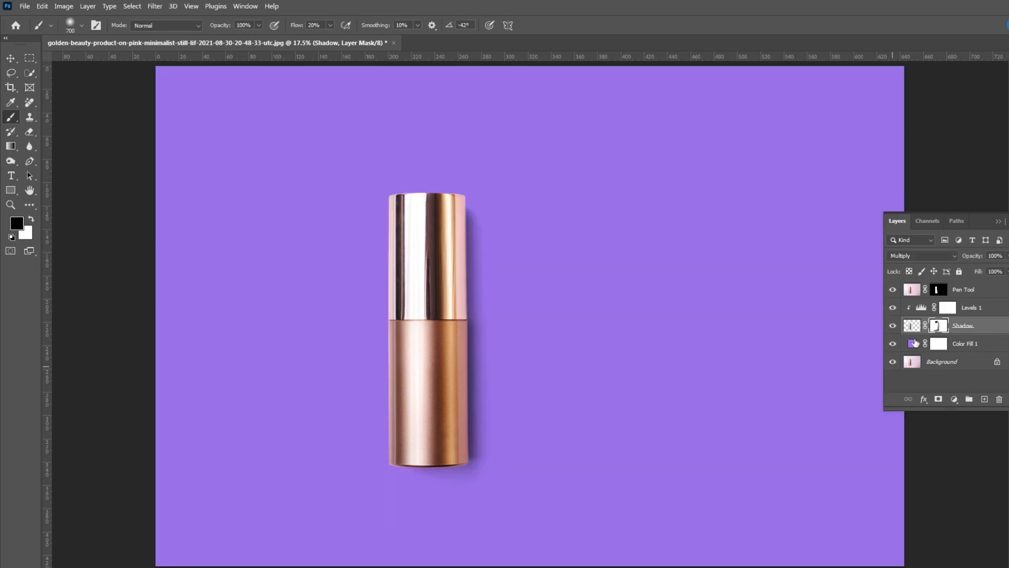
Step: Reopen the Color Fill 1 colour and sample the pink #efc2bc from the right edge of the tube's cap
double_click(915, 343)
left_click_drag(888, 158, 861, 153)
mouse_move(861, 218)
left_mouse_down()
mouse_move(838, 225)
mouse_move(850, 234)
mouse_move(849, 223)
left_mouse_up()
left_click(461, 289)
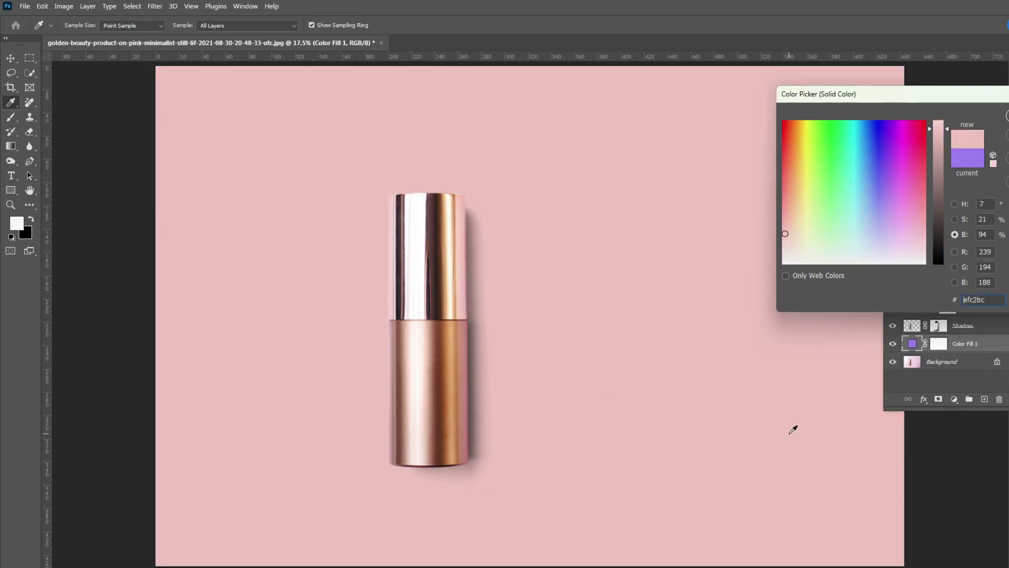
Step: Deepen the fill colour to saturation 36% and brightness 82%, giving #d28f86, and apply it
left_click(955, 219)
left_click_drag(939, 224, 939, 212)
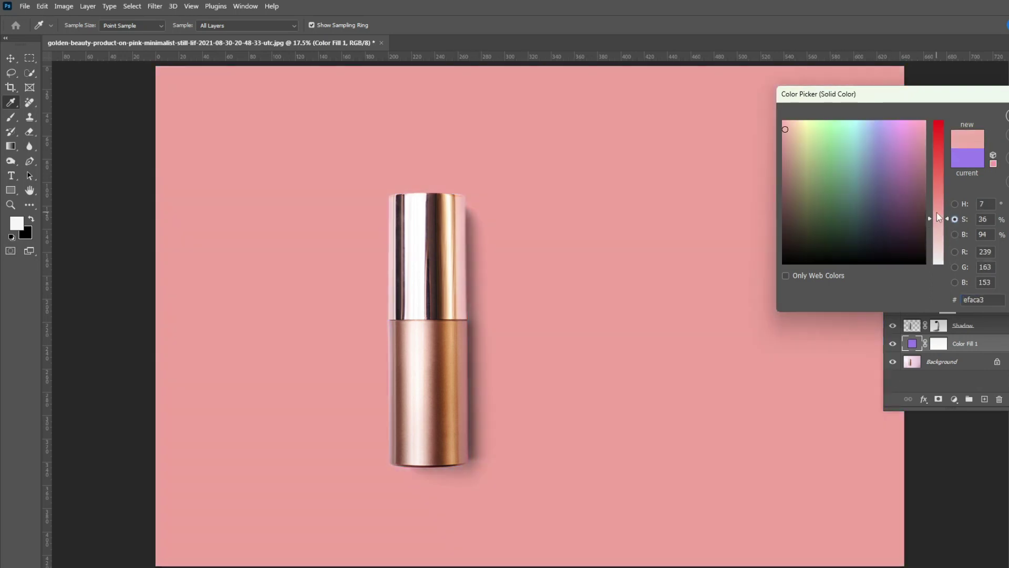
left_click(955, 235)
left_click(942, 138)
left_click_drag(942, 138, 944, 151)
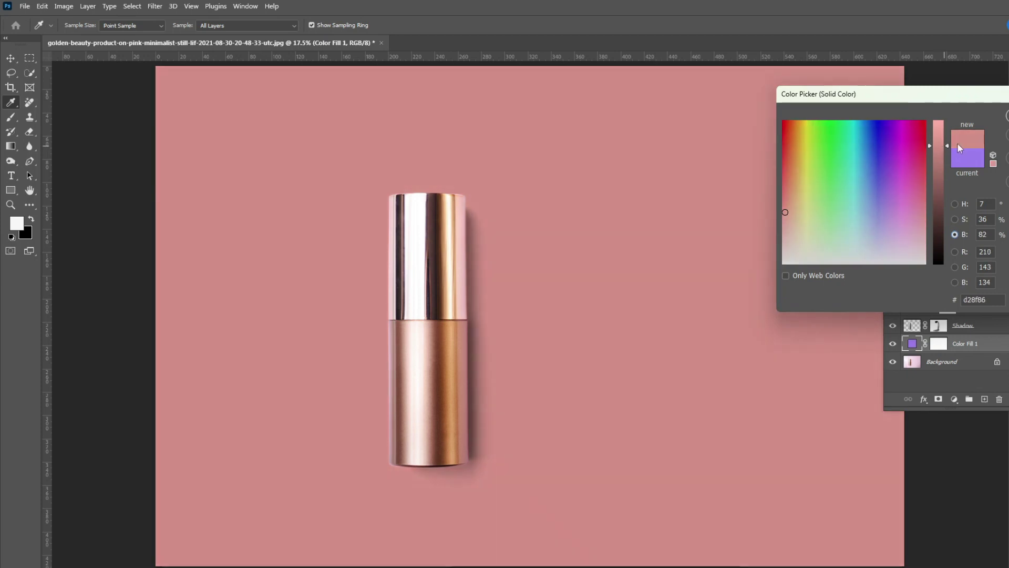
key("Return")
key("b")
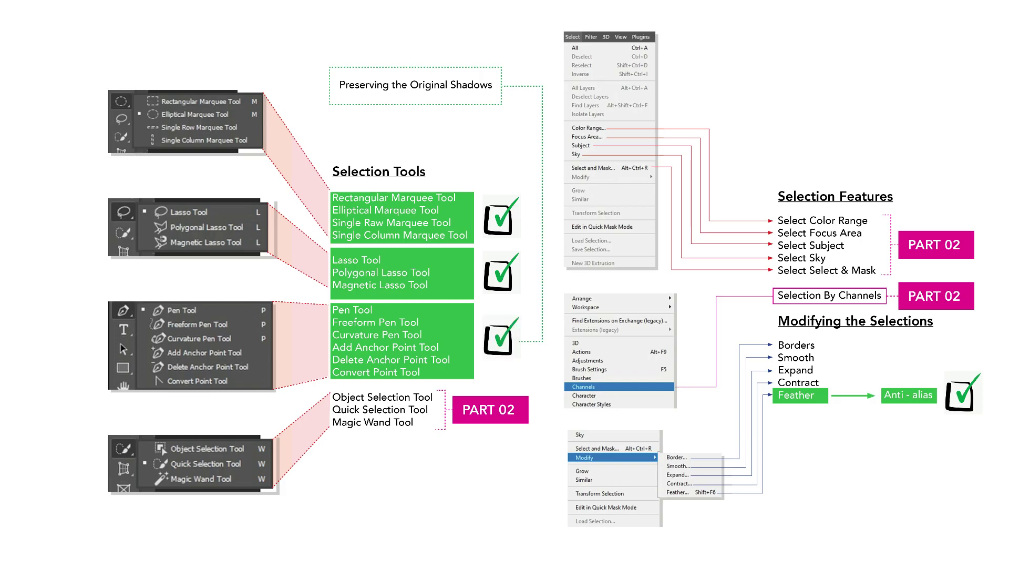